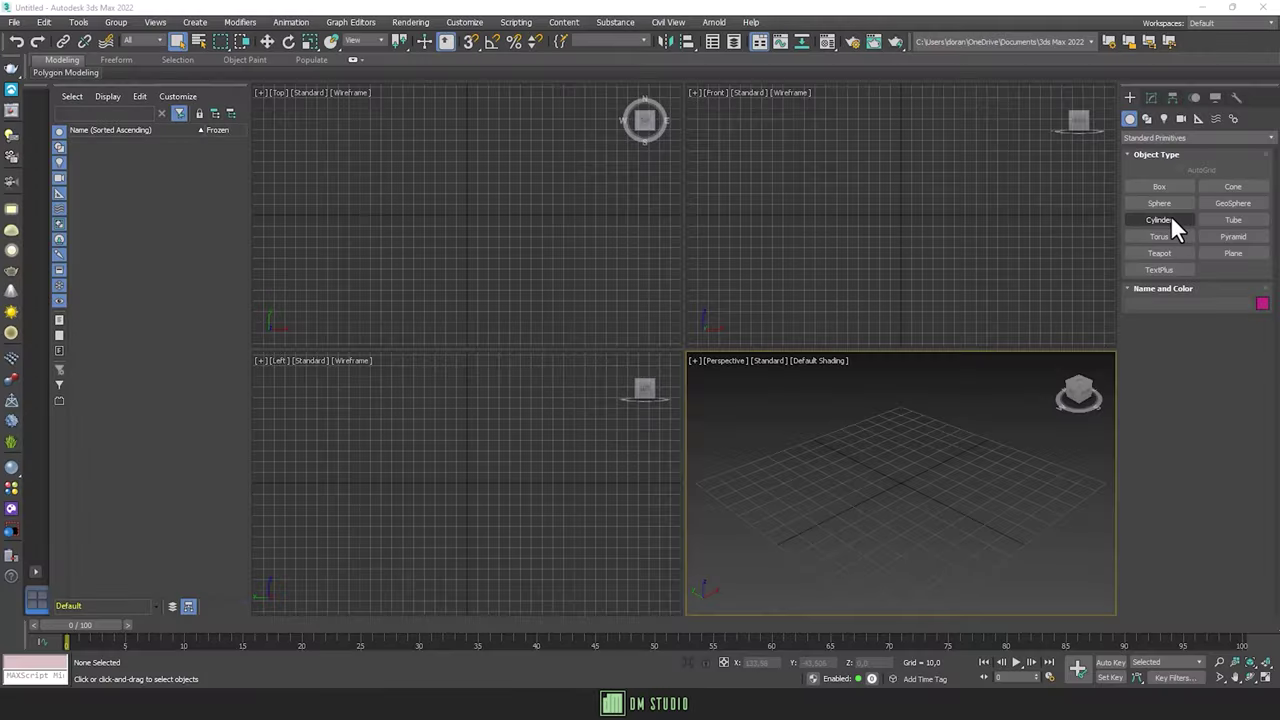
Step: In a new empty scene, choose the Sphere tool from Standard Primitives
click(1159, 203)
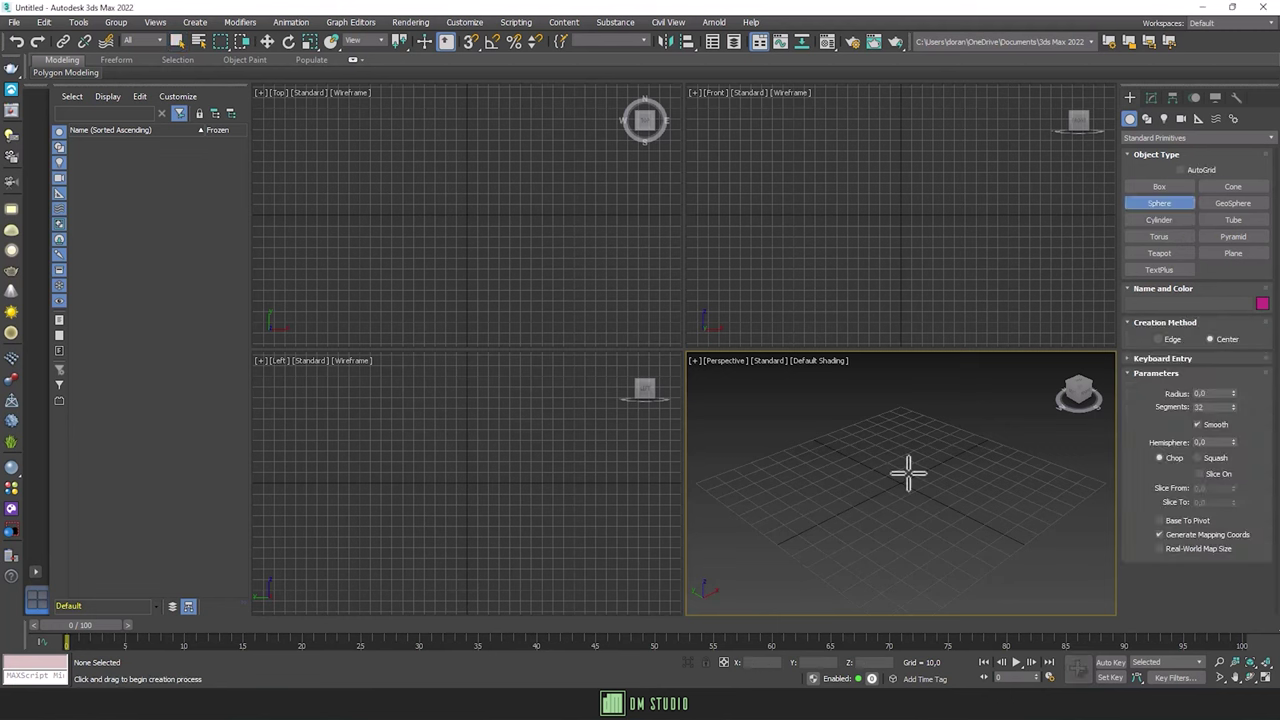
Step: Draw a sphere at the scene centre with radius 25 and an orange object colour
drag(901, 482, 940, 490)
text(25)
key(Return)
click(1262, 304)
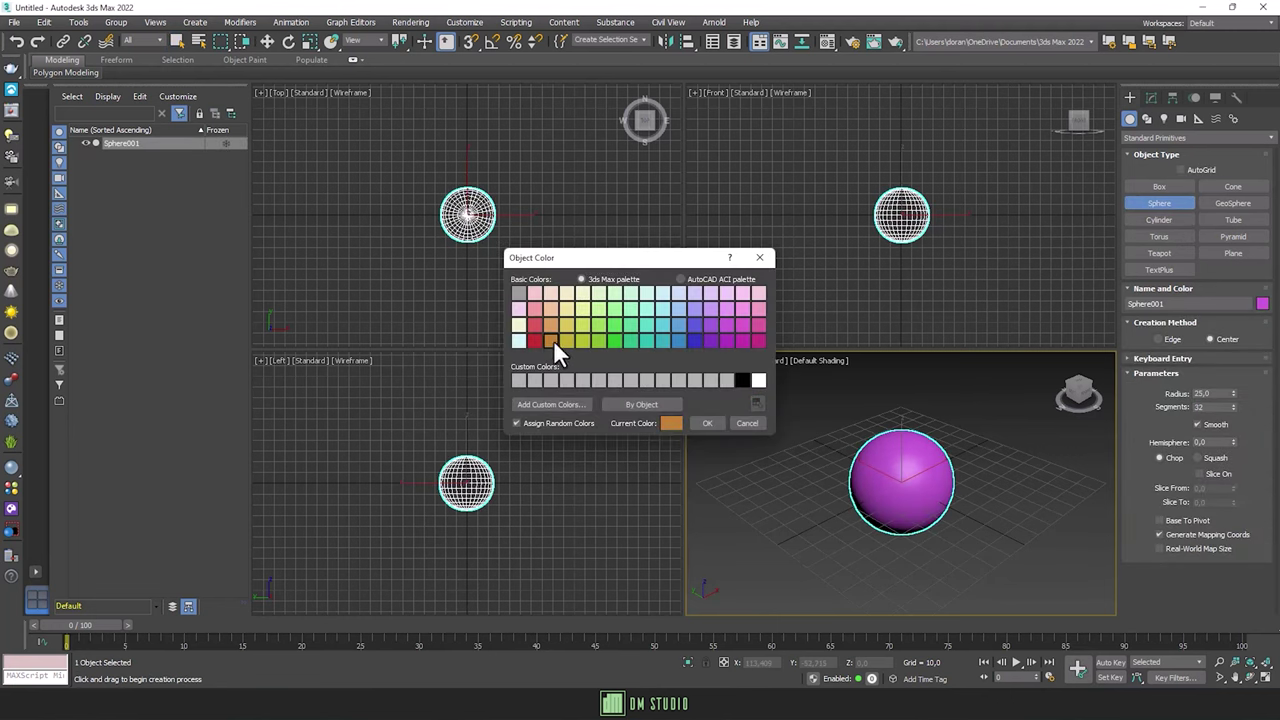
click(557, 351)
click(714, 431)
Step: Maximize the Perspective viewport and display the sphere with Edged Faces
key(alt+w)
alt+middle_drag(750, 355, 660, 306)
click(390, 92)
click(417, 194)
click(1150, 98)
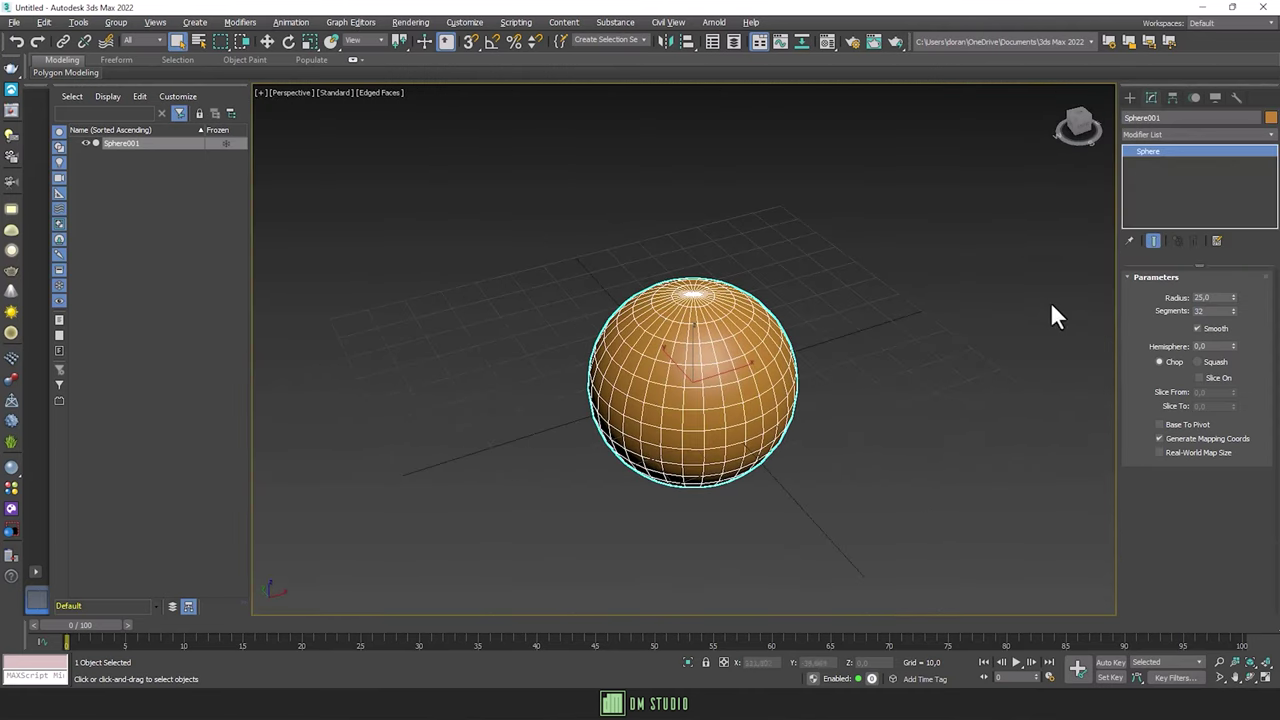
Step: Convert the sphere to Editable Poly and select alternating edges around the top pole
right_click(1157, 177)
click(1220, 279)
key(2)
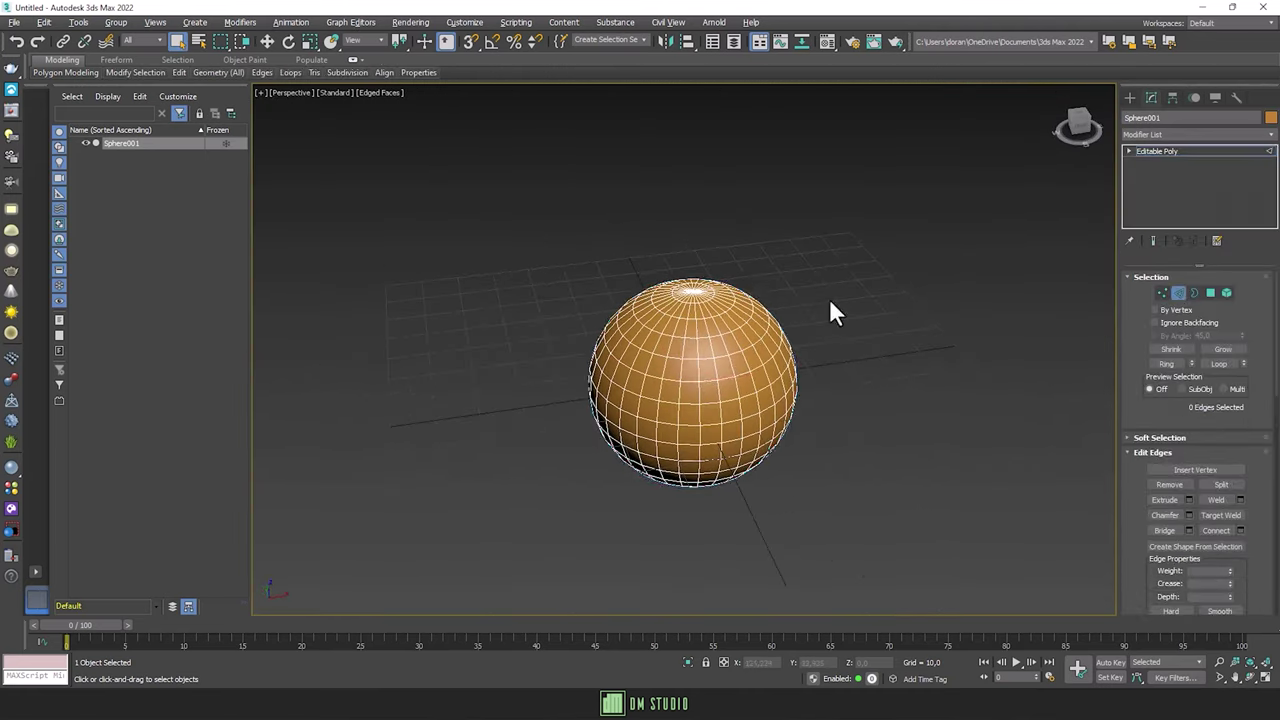
scroll(766, 334, up, 3)
scroll(740, 345, up, 3)
click(736, 350)
scroll(766, 346, up, 2)
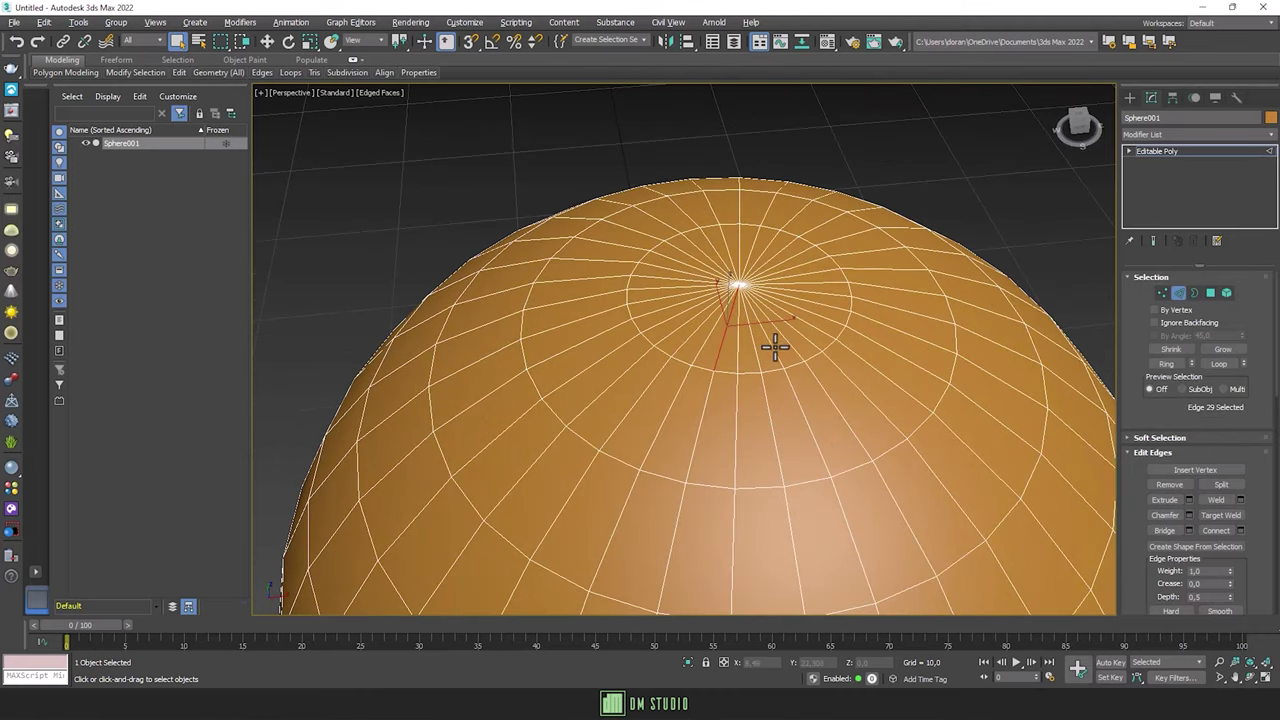
ctrl+click(817, 331)
alt+middle_drag(817, 331, 767, 353)
mouse_move(868, 390)
alt+middle_down()
mouse_move(851, 380)
mouse_move(843, 394)
mouse_move(857, 389)
mouse_move(829, 437)
mouse_move(846, 451)
mouse_move(733, 472)
mouse_move(752, 470)
alt+middle_up()
ctrl+click(851, 380)
ctrl+click(857, 389)
ctrl+click(829, 437)
ctrl+click(844, 441)
Step: Extend those edges into vertical loops and scale them inward to form ribs
scroll(850, 450, down, 3)
key(alt+l)
scroll(733, 472, down, 2)
drag(752, 476, 741, 490)
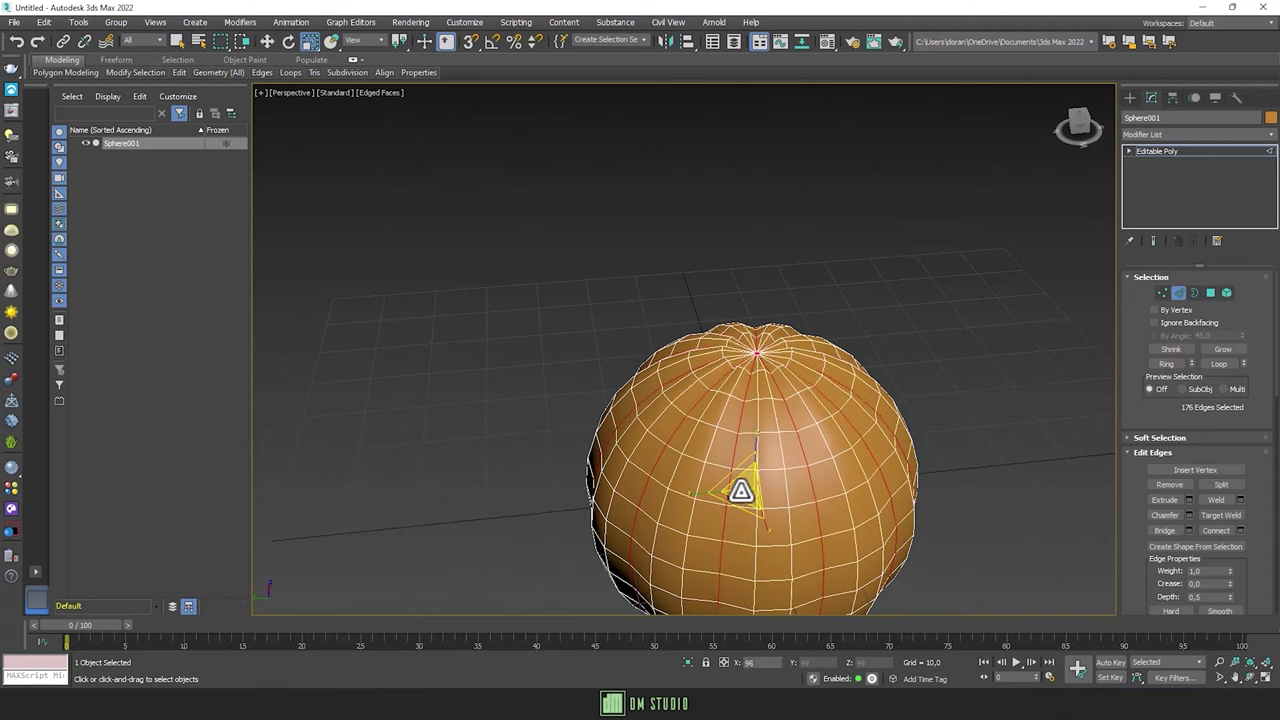
scroll(752, 345, up, 4)
scroll(752, 347, down, 4)
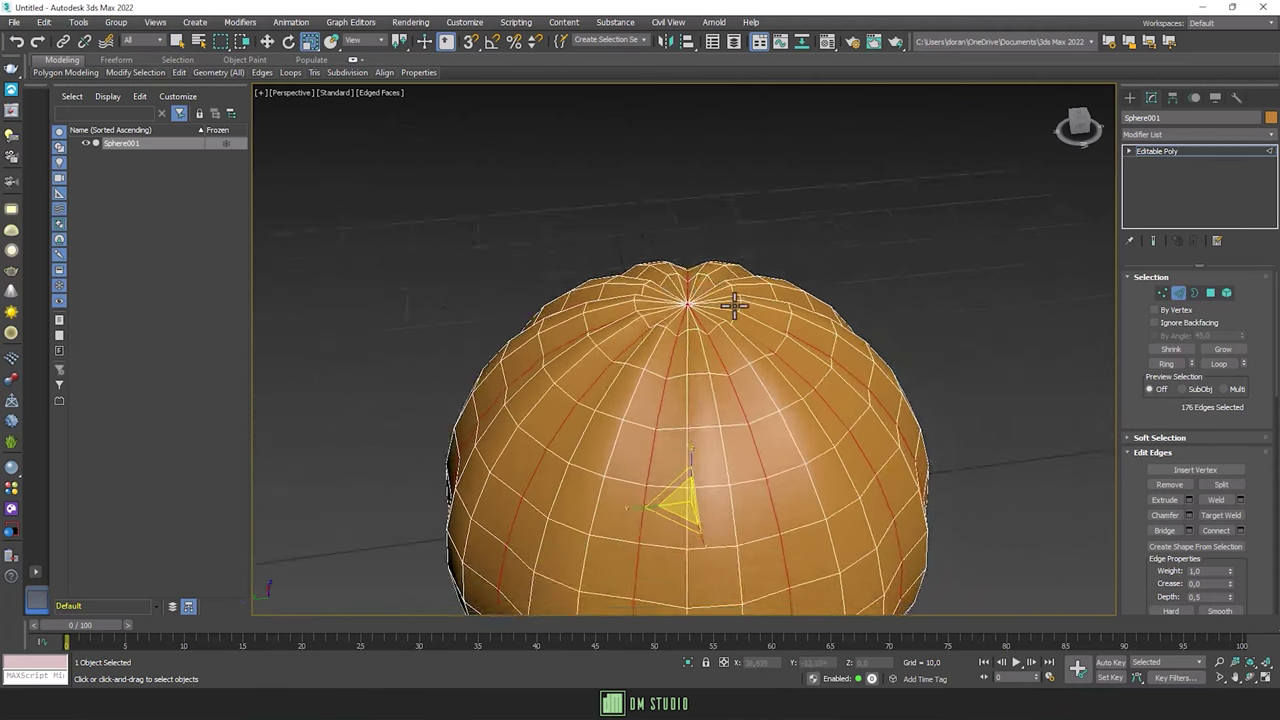
Step: Select the whole mesh and scale it down vertically in front view into a squat pumpkin
key(ctrl+a)
scroll(747, 328, down, 4)
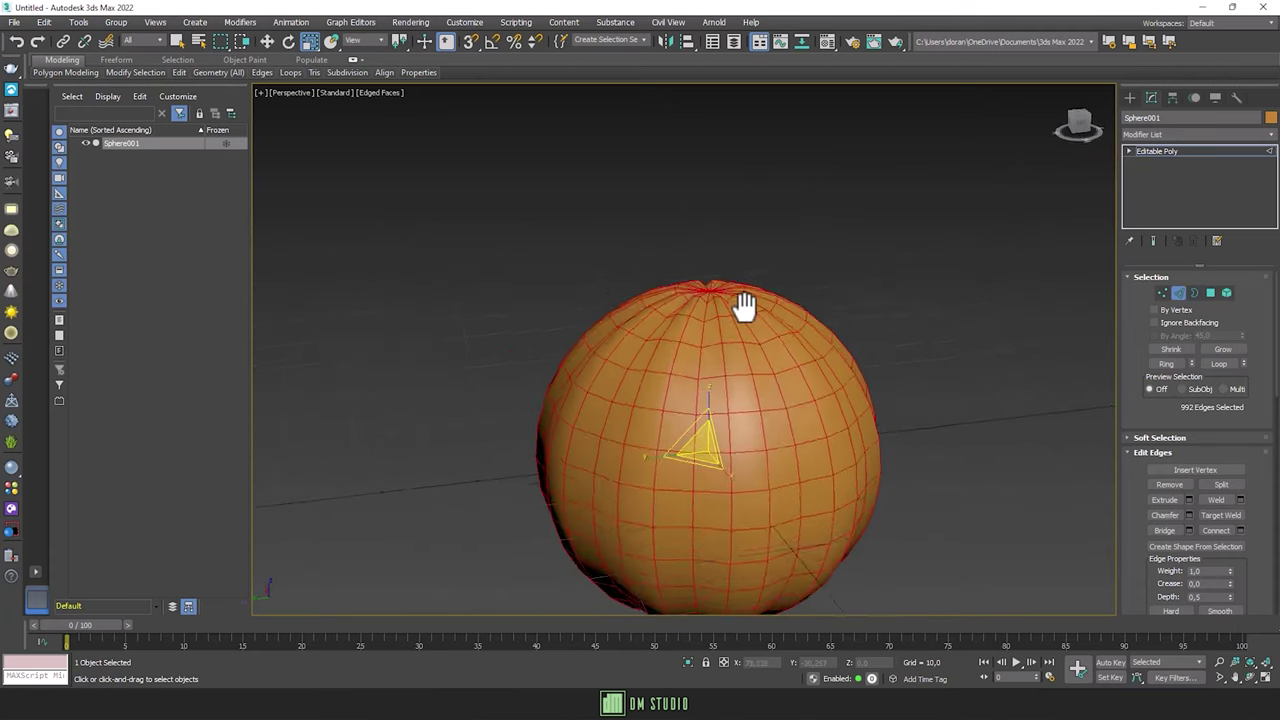
key(f)
scroll(684, 300, up, 3)
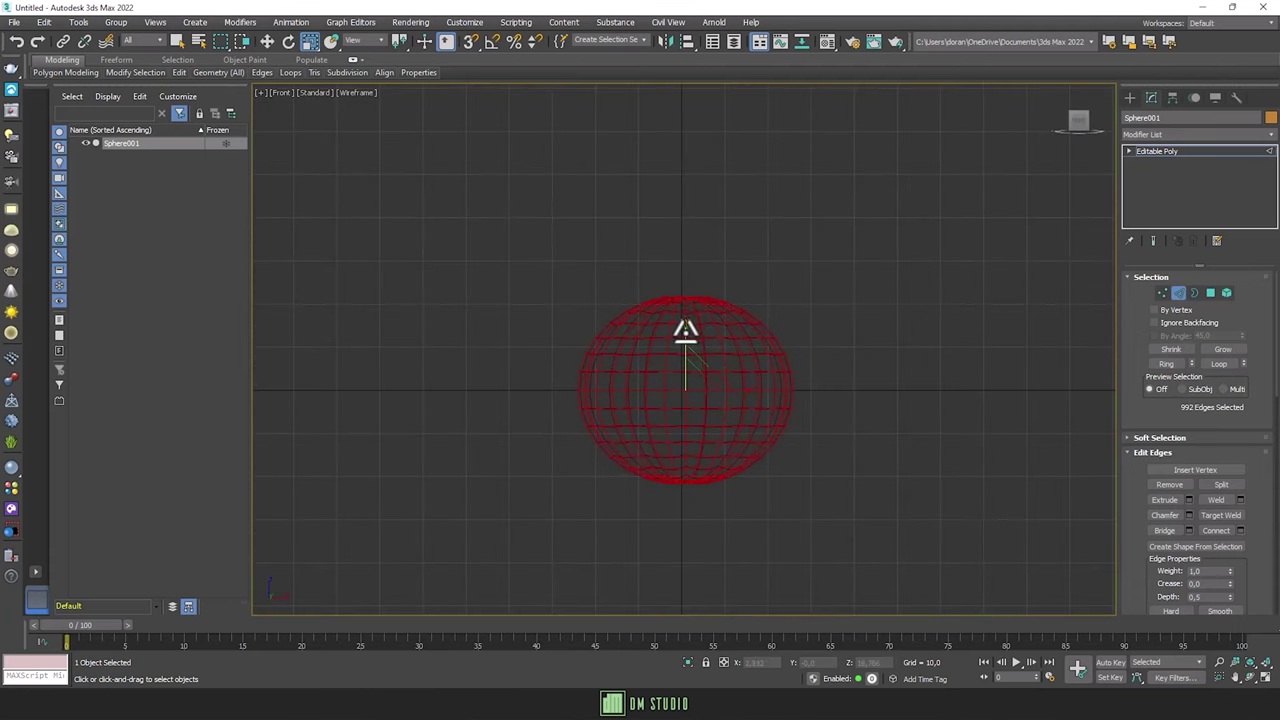
key(F3)
alt+middle_drag(461, 107, 441, 118)
scroll(688, 340, up, 3)
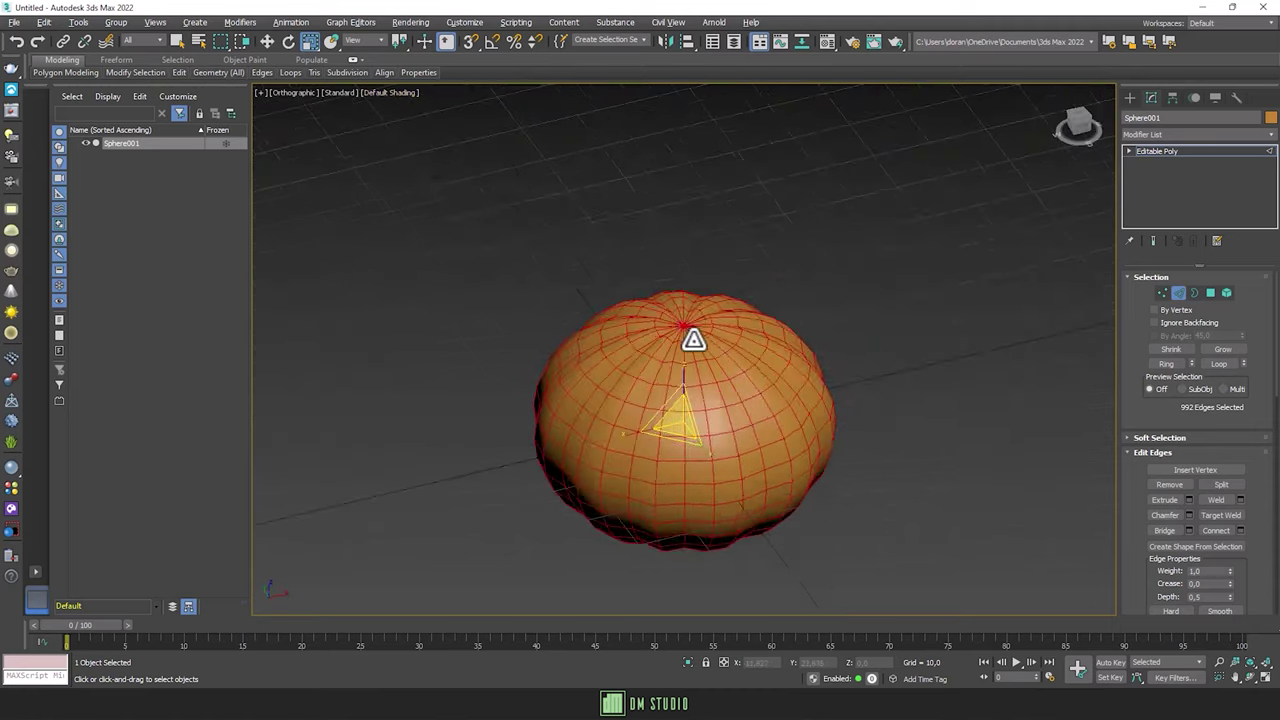
scroll(667, 316, up, 3)
Step: Switch to Vertex mode with edges shown and turn on Use Soft Selection
click(1162, 292)
click(385, 92)
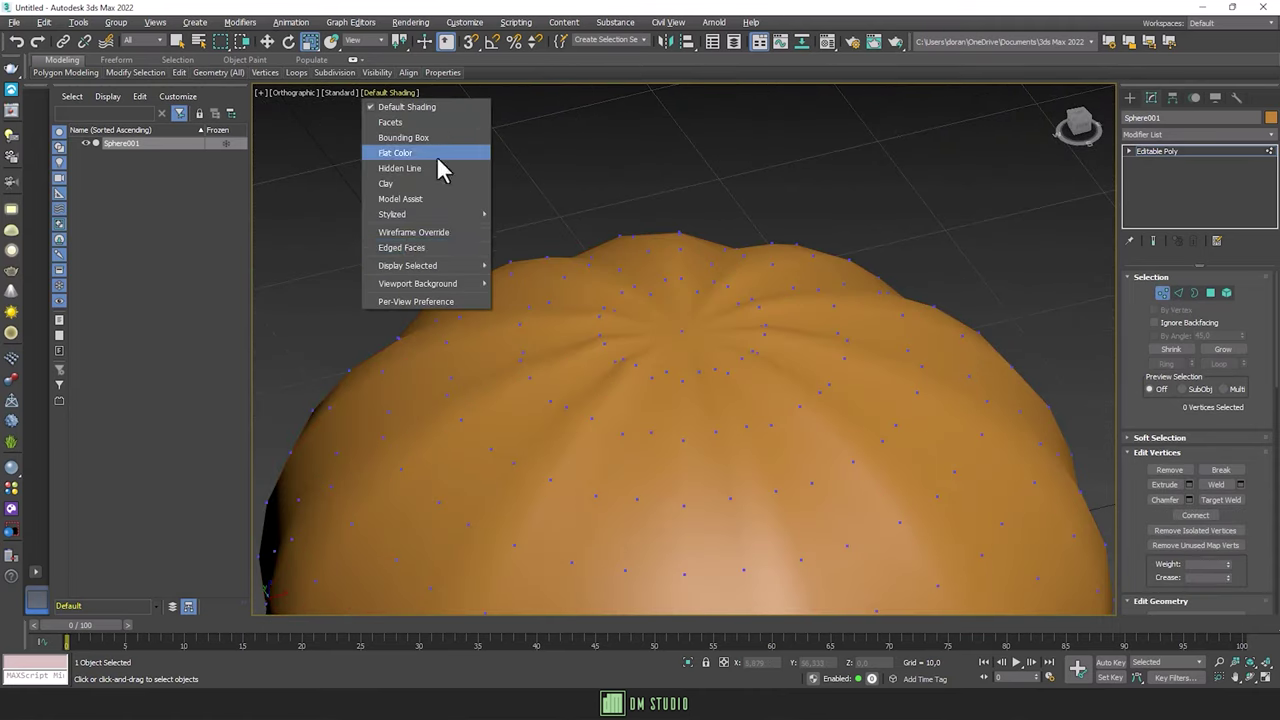
click(443, 163)
scroll(1187, 533, down, 1)
click(1160, 417)
click(1154, 309)
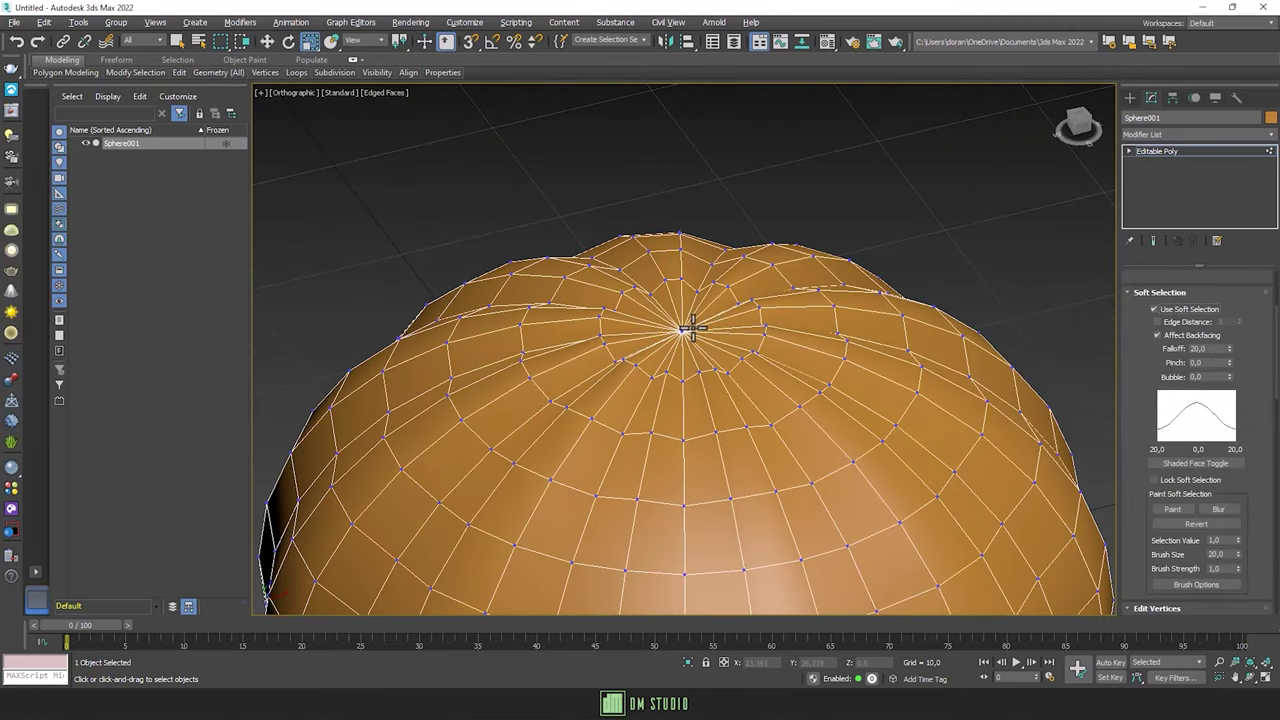
Step: Push the top pole vertex down and the bottom pole vertex up to dimple both ends
click(684, 328)
key(w)
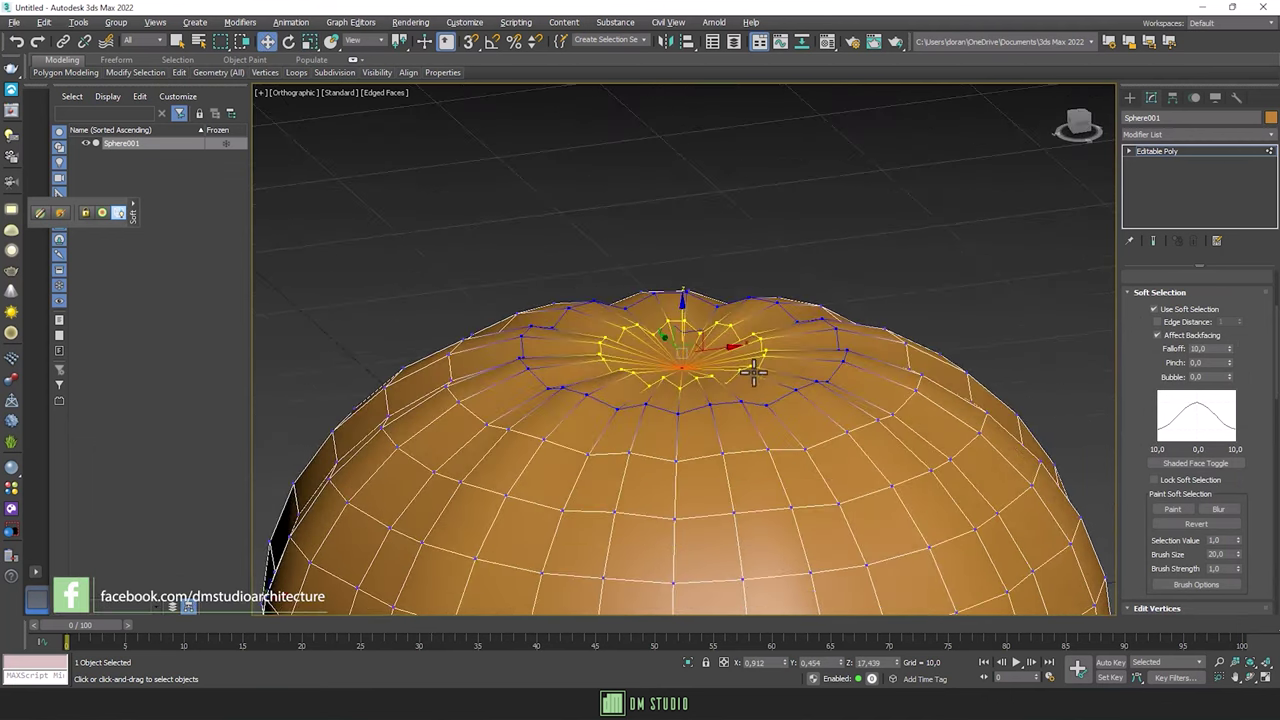
drag(1228, 350, 1228, 310)
drag(686, 317, 711, 357)
key(f)
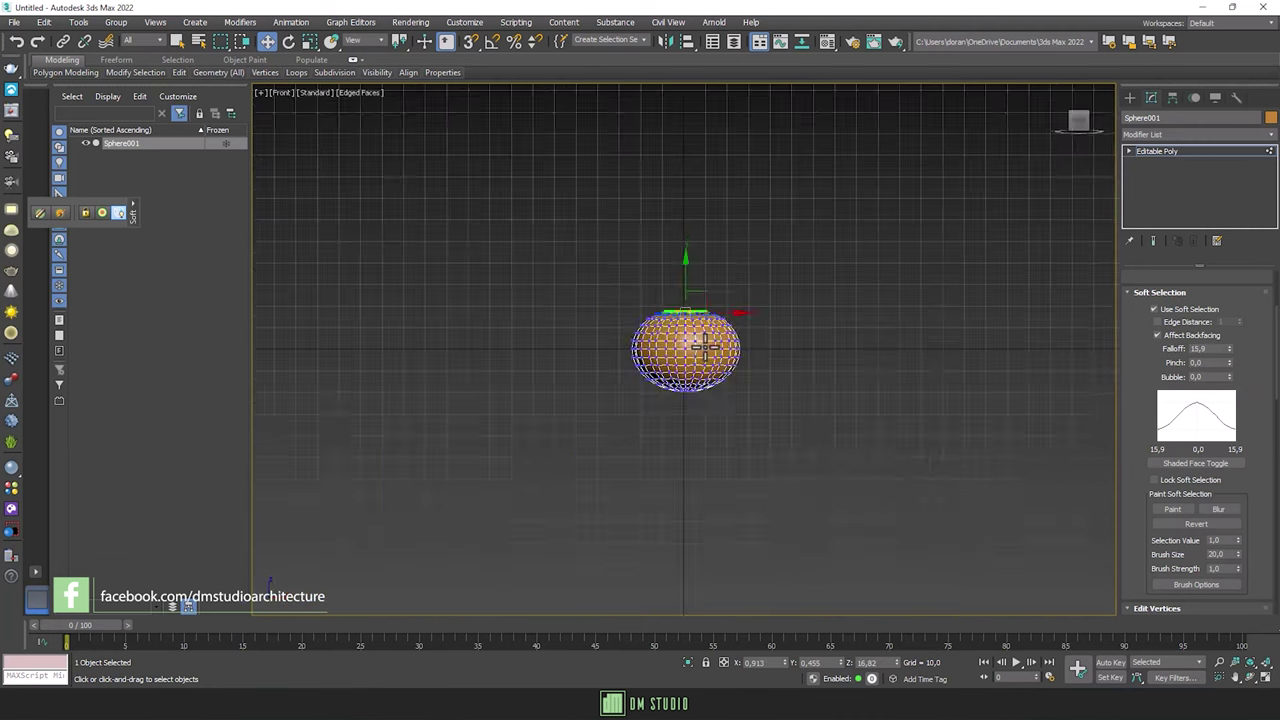
click(692, 447)
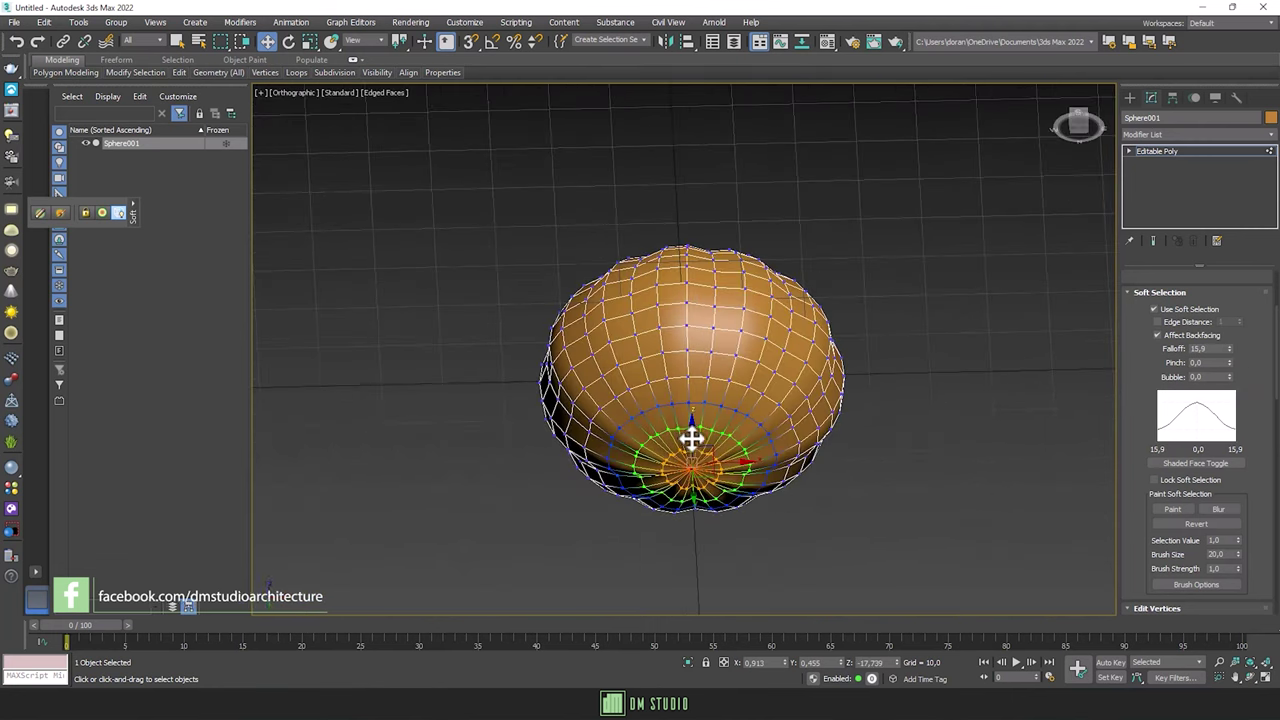
scroll(692, 354, up, 5)
mouse_move(688, 377)
alt+middle_down()
mouse_move(731, 380)
mouse_move(682, 356)
alt+middle_up()
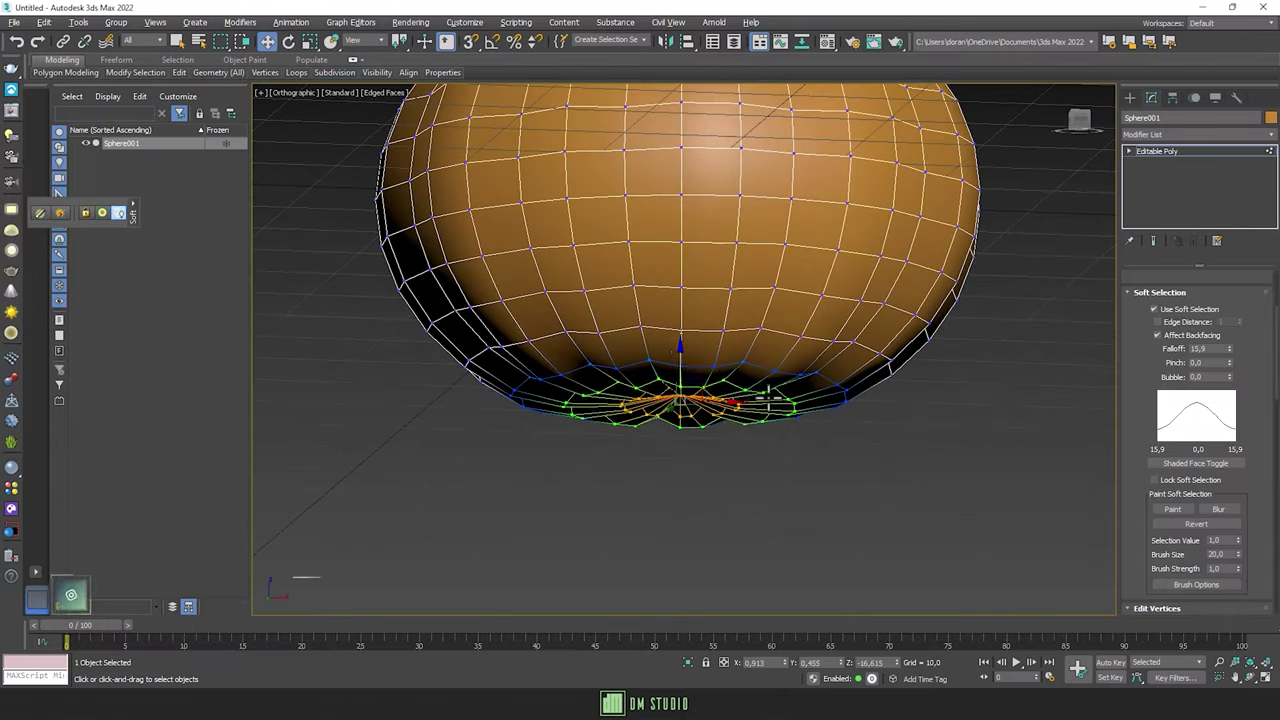
Step: View the whole pumpkin from above and switch to Polygon selection
key(ctrl+a)
scroll(771, 380, down, 5)
alt+middle_drag(771, 380, 728, 343)
scroll(766, 314, up, 3)
scroll(1185, 310, up, 2)
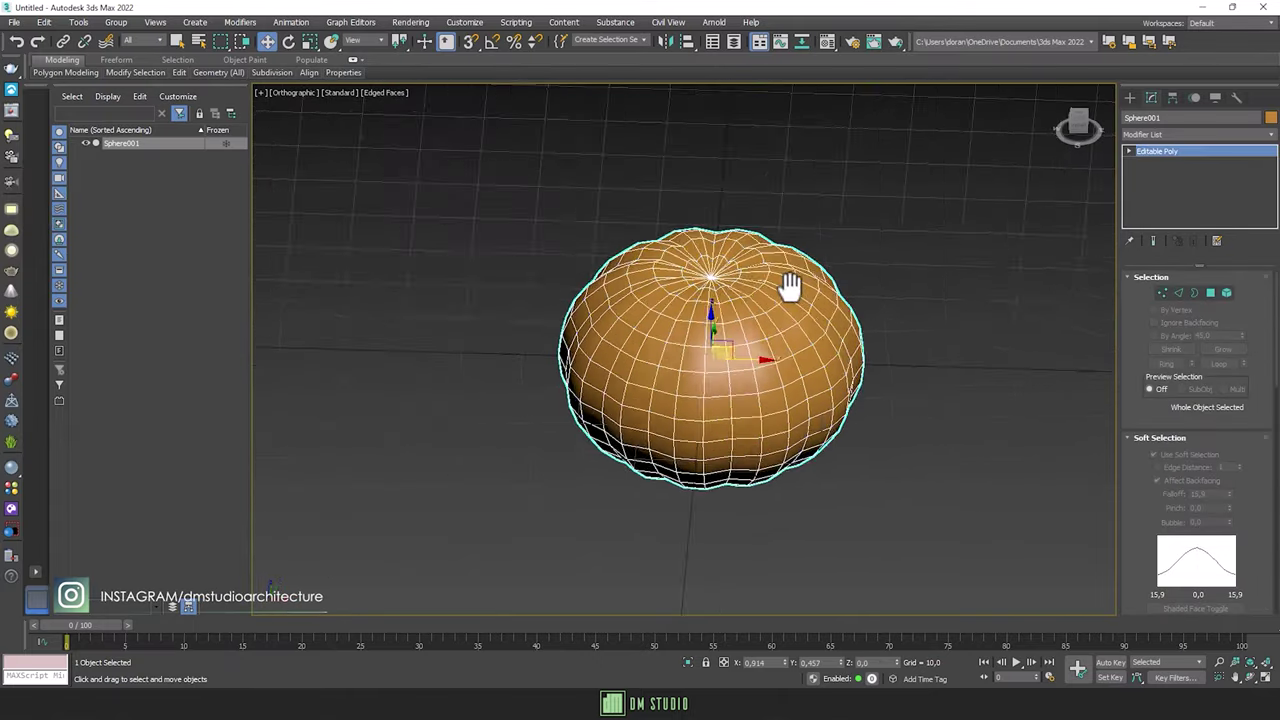
scroll(791, 286, up, 5)
click(1210, 292)
Step: Grow the top polygon selection and extrude it inward with a negative height
click(1155, 455)
click(1222, 349)
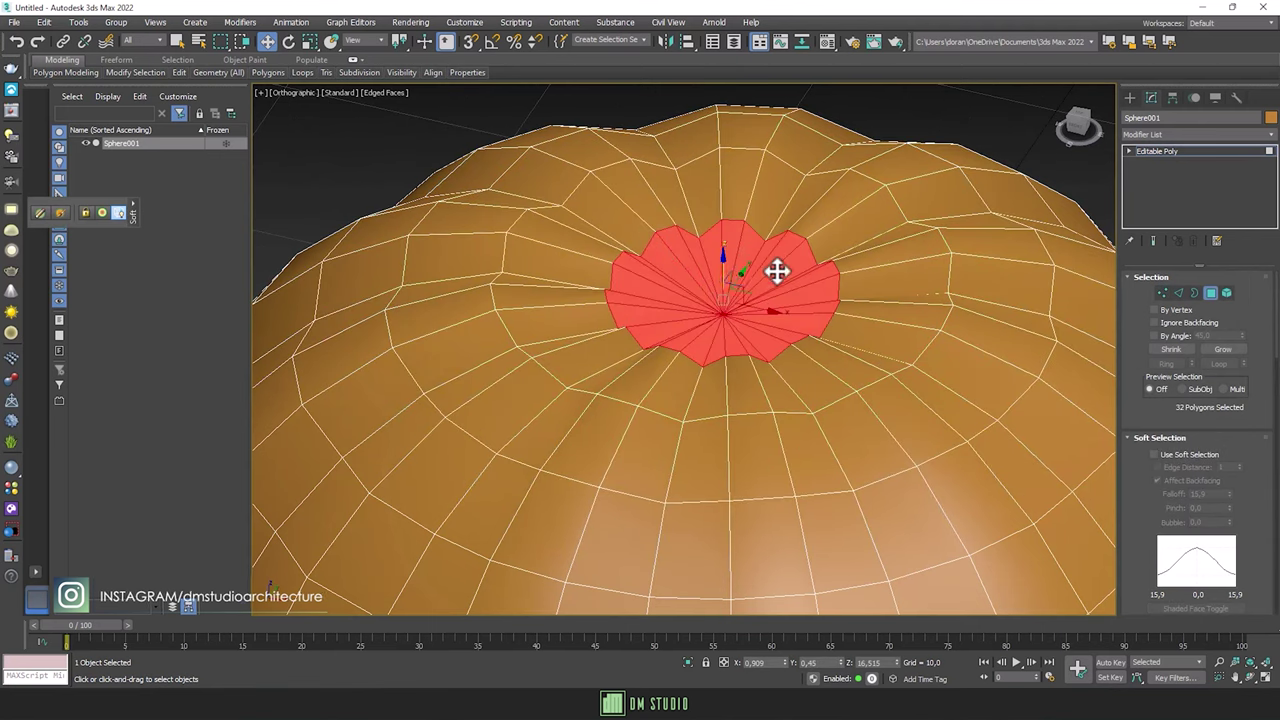
alt+middle_drag(777, 271, 780, 297)
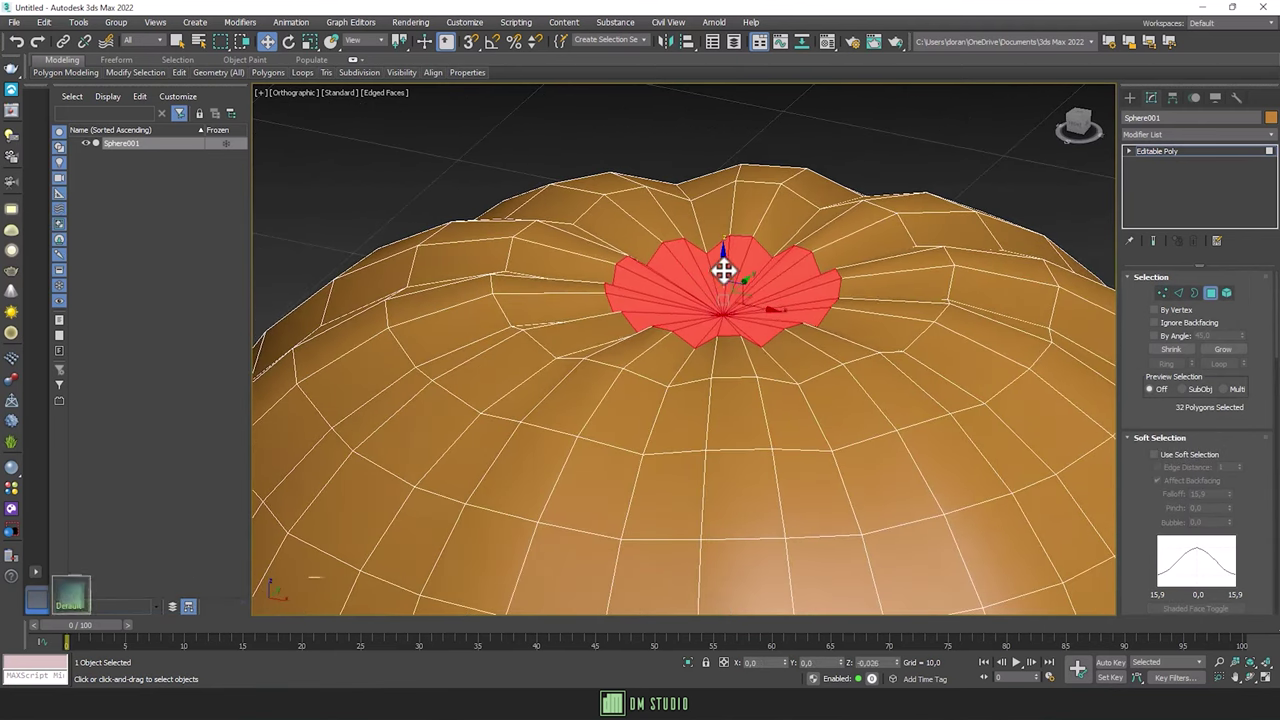
click(1150, 437)
click(1189, 464)
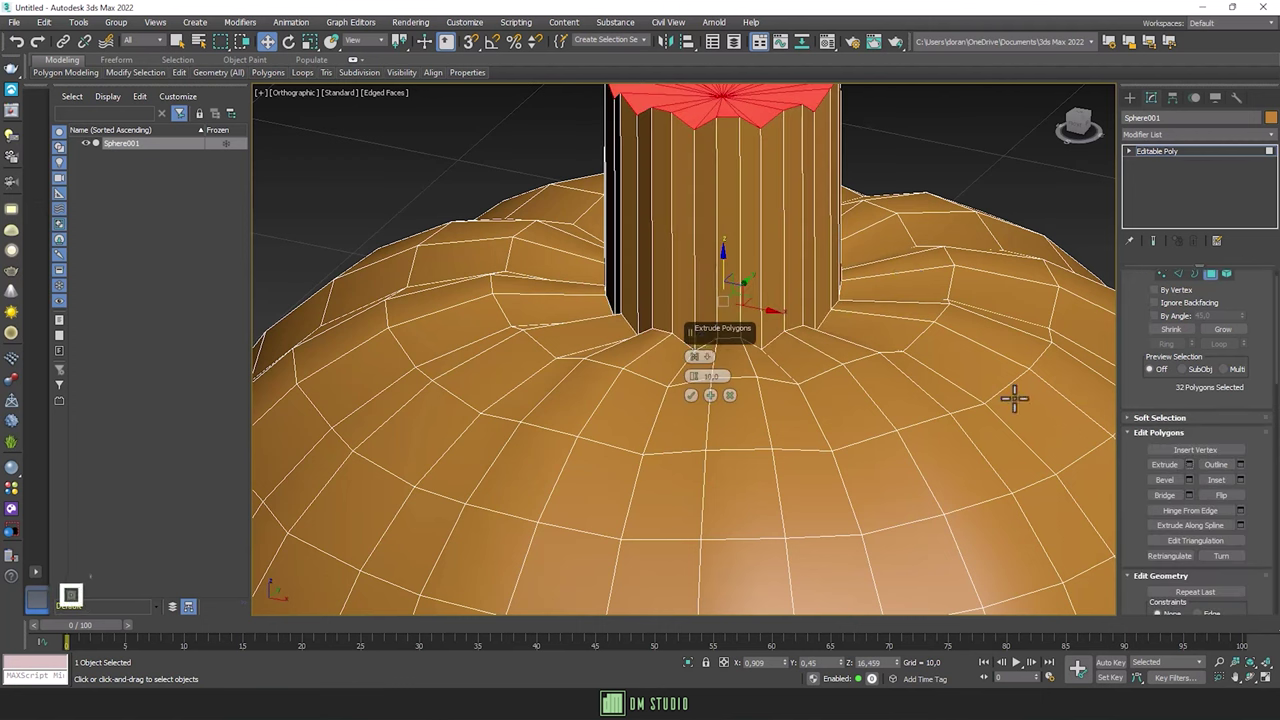
drag(694, 378, 691, 686)
click(690, 396)
Step: Scale the sunken top polygons down, extrude once more and shrink them further
key(r)
drag(731, 266, 731, 303)
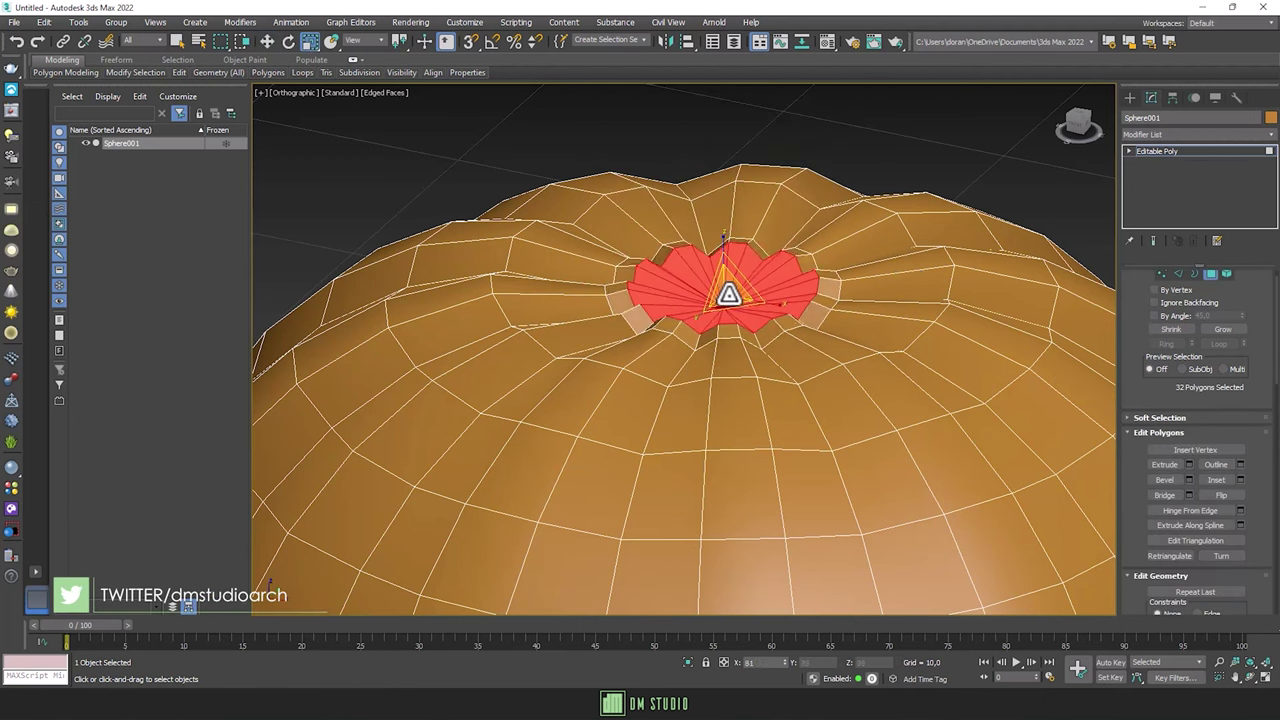
click(1189, 464)
click(690, 396)
drag(729, 300, 734, 331)
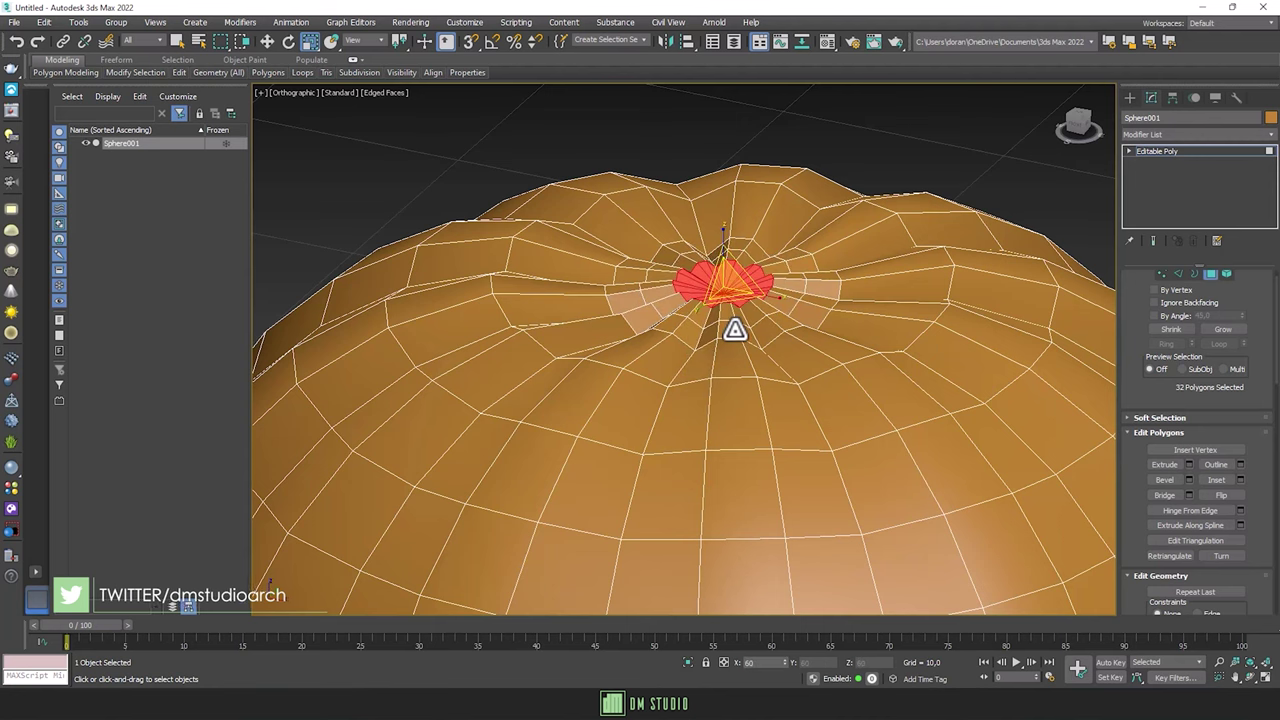
key(w)
scroll(725, 250, down, 3)
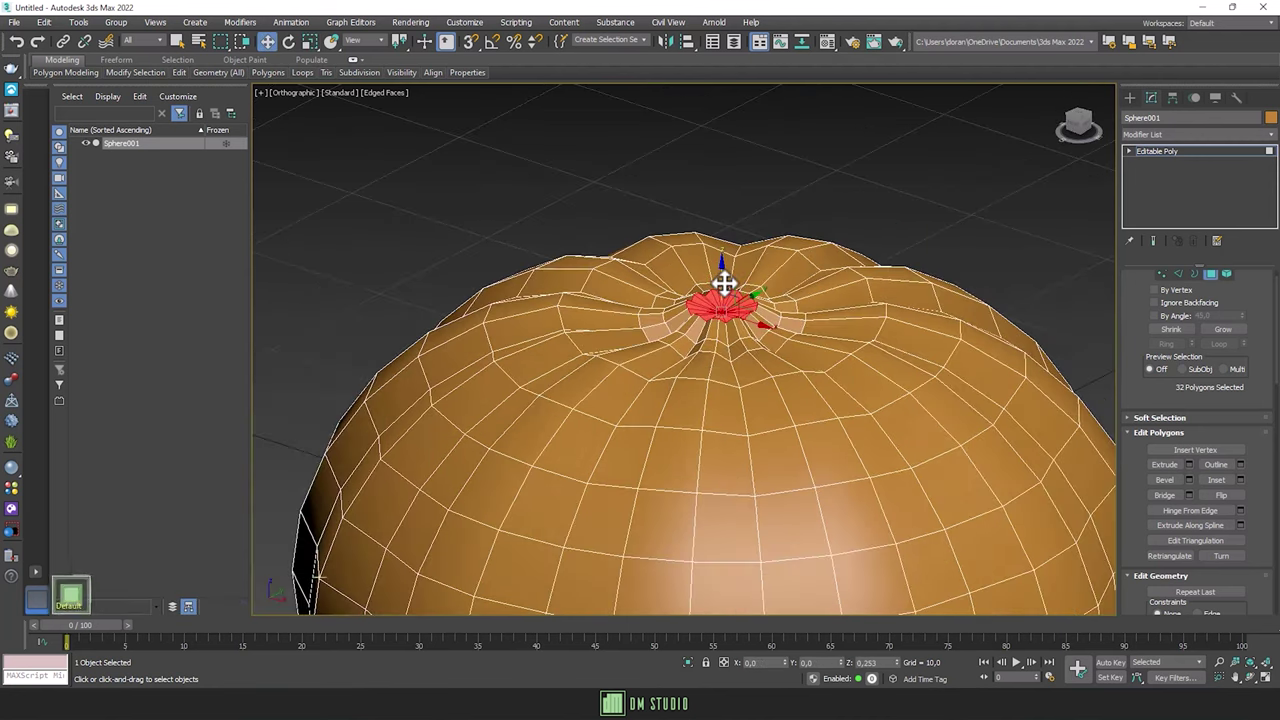
click(1189, 464)
Step: Raise the stem extrusion into a column, then taper and lower its tip
drag(693, 375, 708, 278)
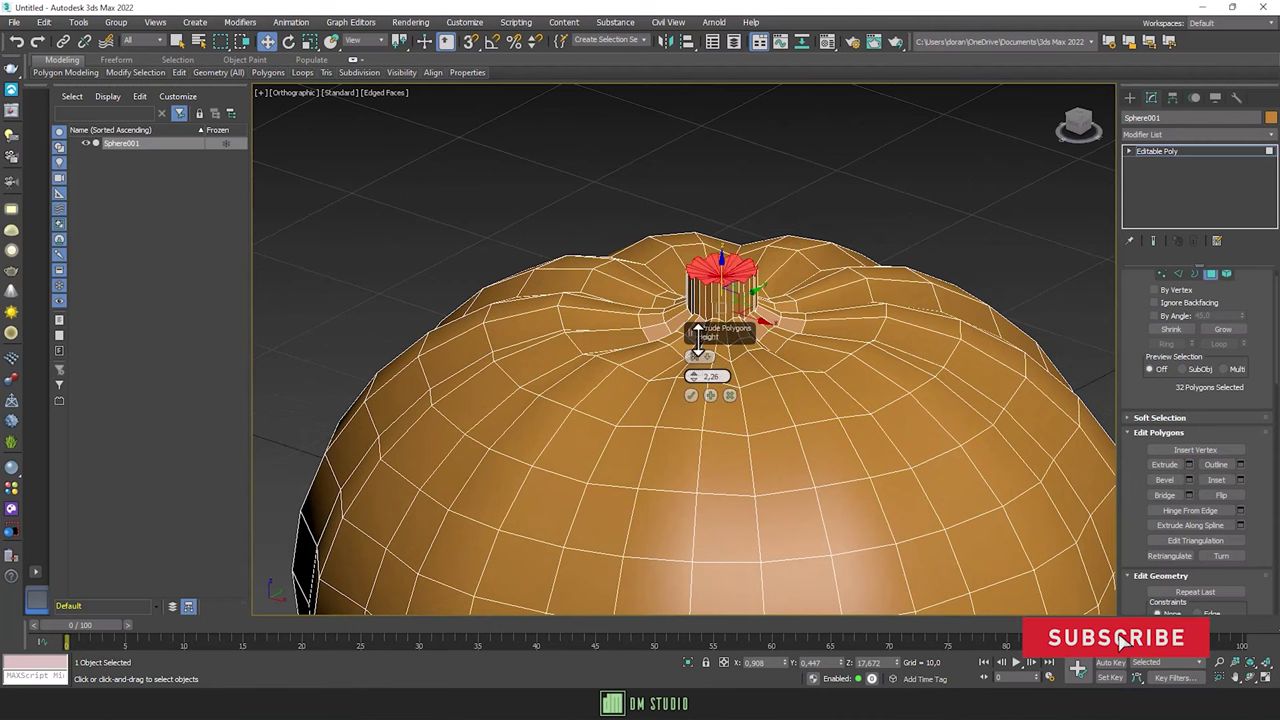
click(690, 395)
drag(723, 205, 697, 260)
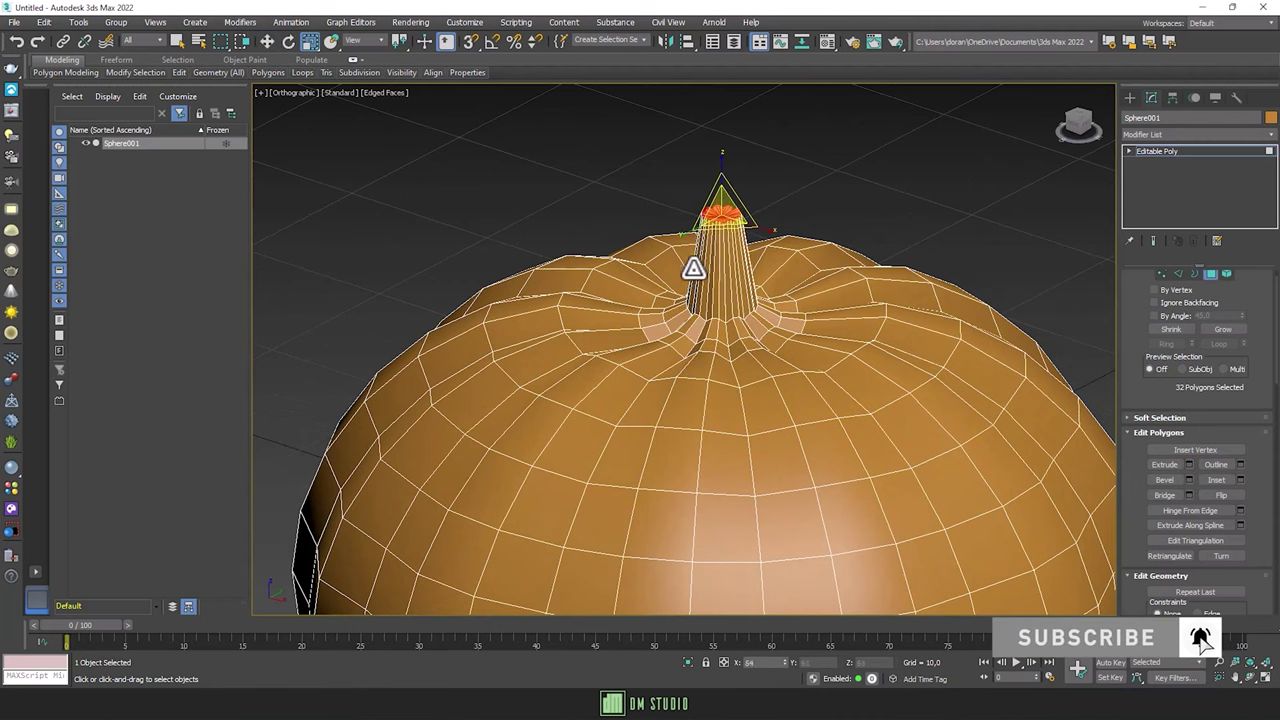
drag(727, 202, 723, 234)
scroll(723, 240, up, 2)
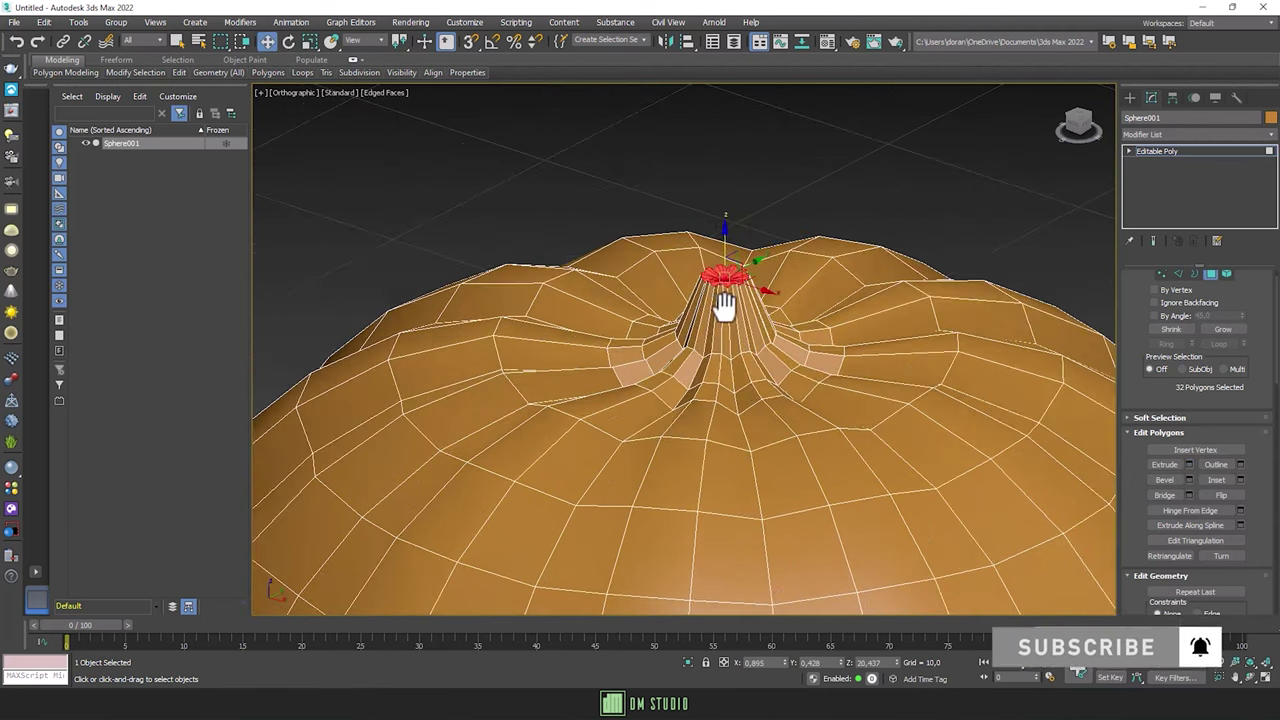
Step: Extrude the stem tip twice more by 5.931, scaling it narrower into a cone
click(1189, 464)
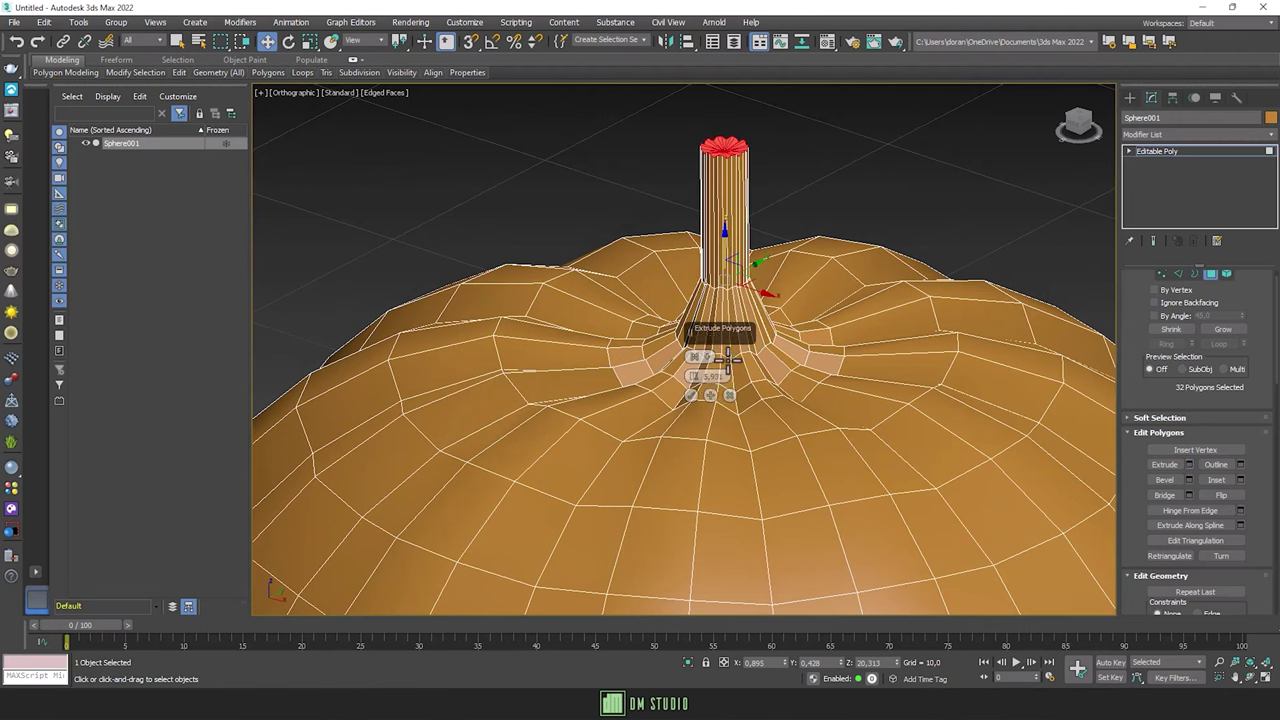
click(691, 395)
key(r)
drag(727, 158, 708, 206)
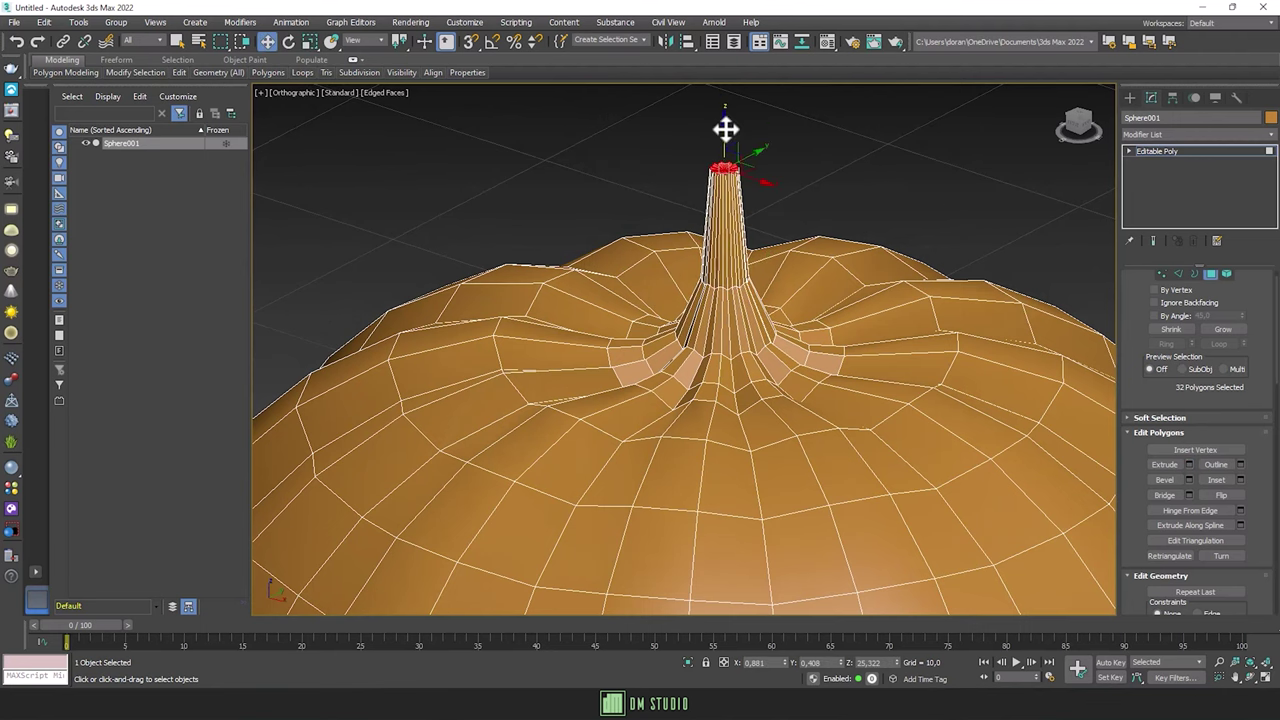
middle_drag(1082, 316, 1082, 348)
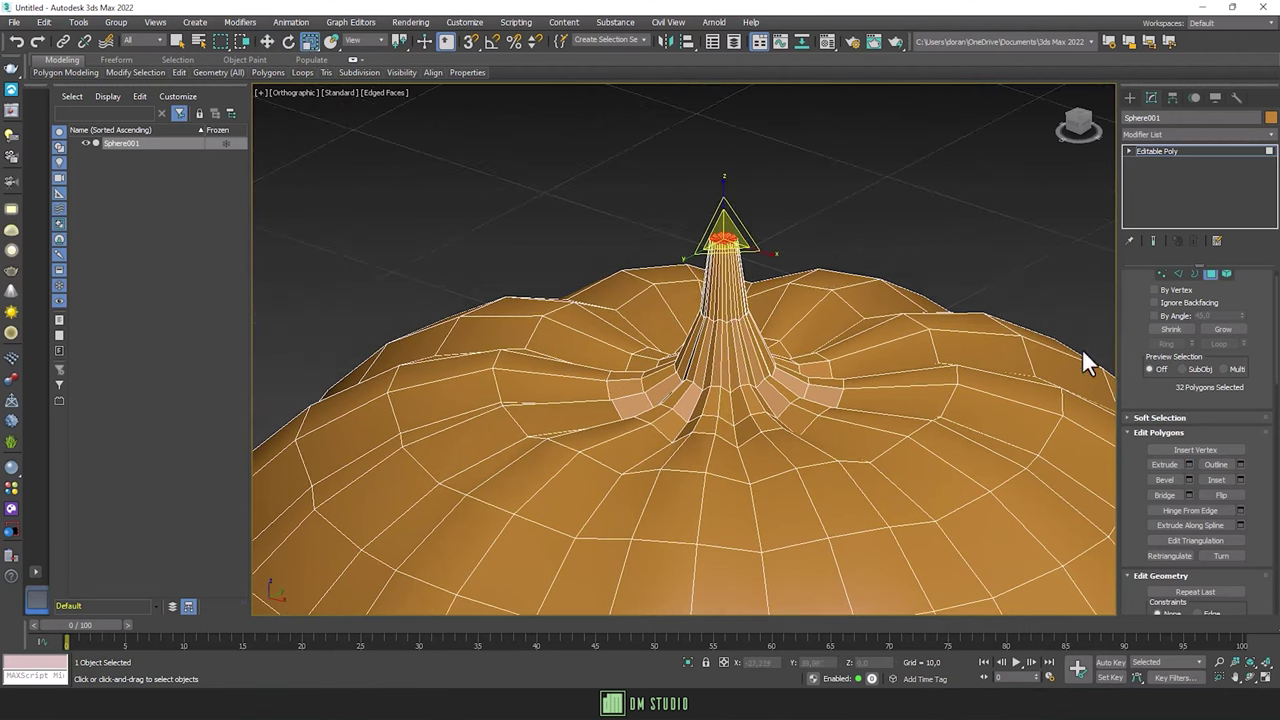
click(1189, 465)
key(w)
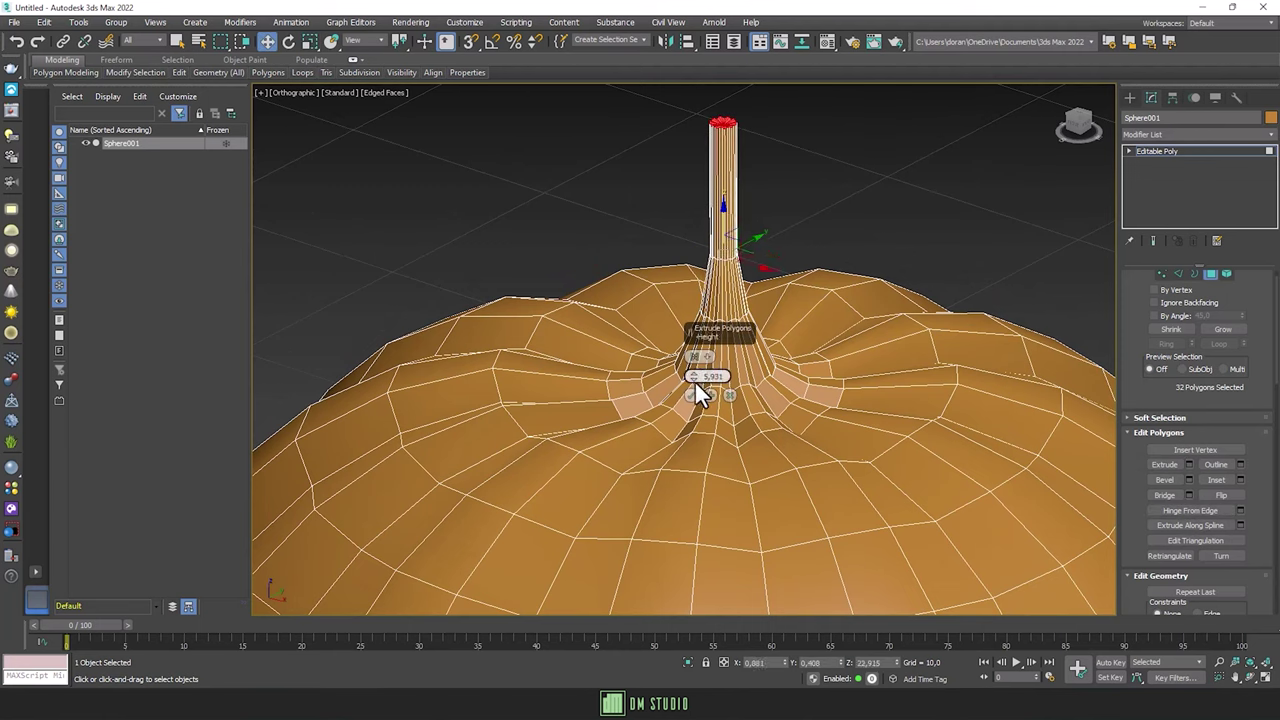
click(691, 395)
Step: Extrude two more stem segments, rotating the tip and shortening the latest to 1.341
key(e)
key(r)
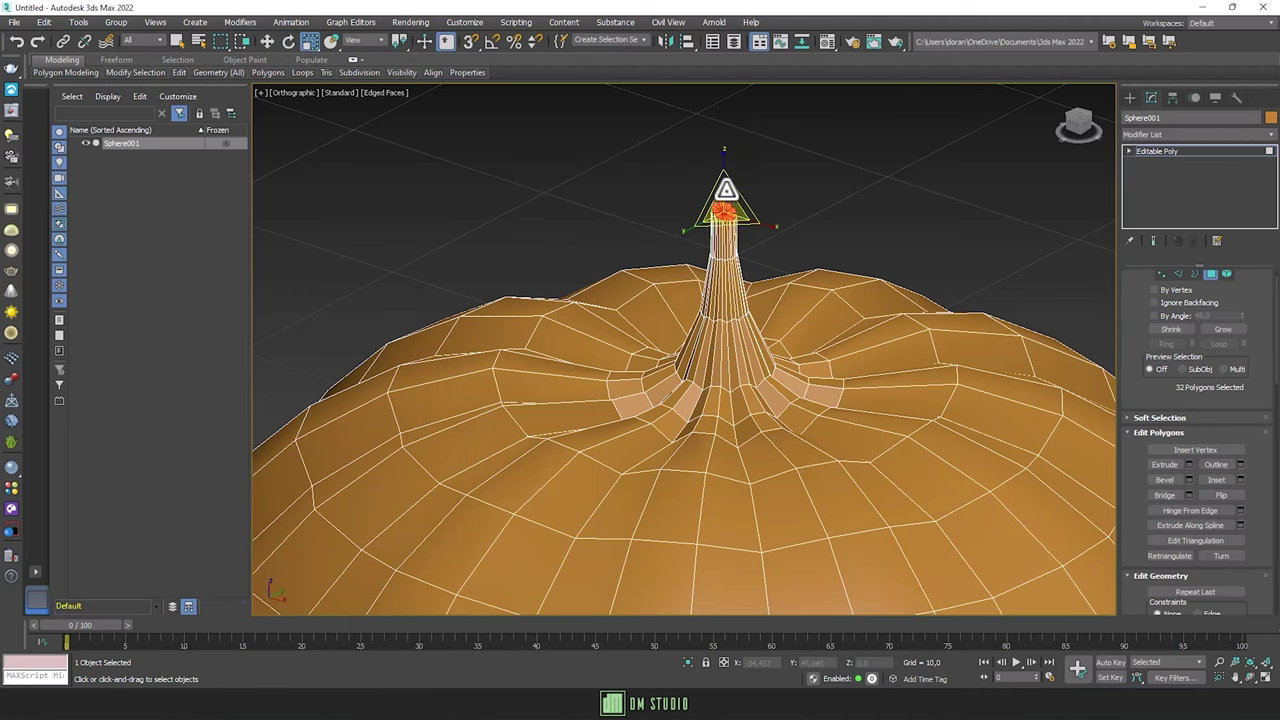
click(1189, 465)
alt+middle_drag(829, 323, 740, 240)
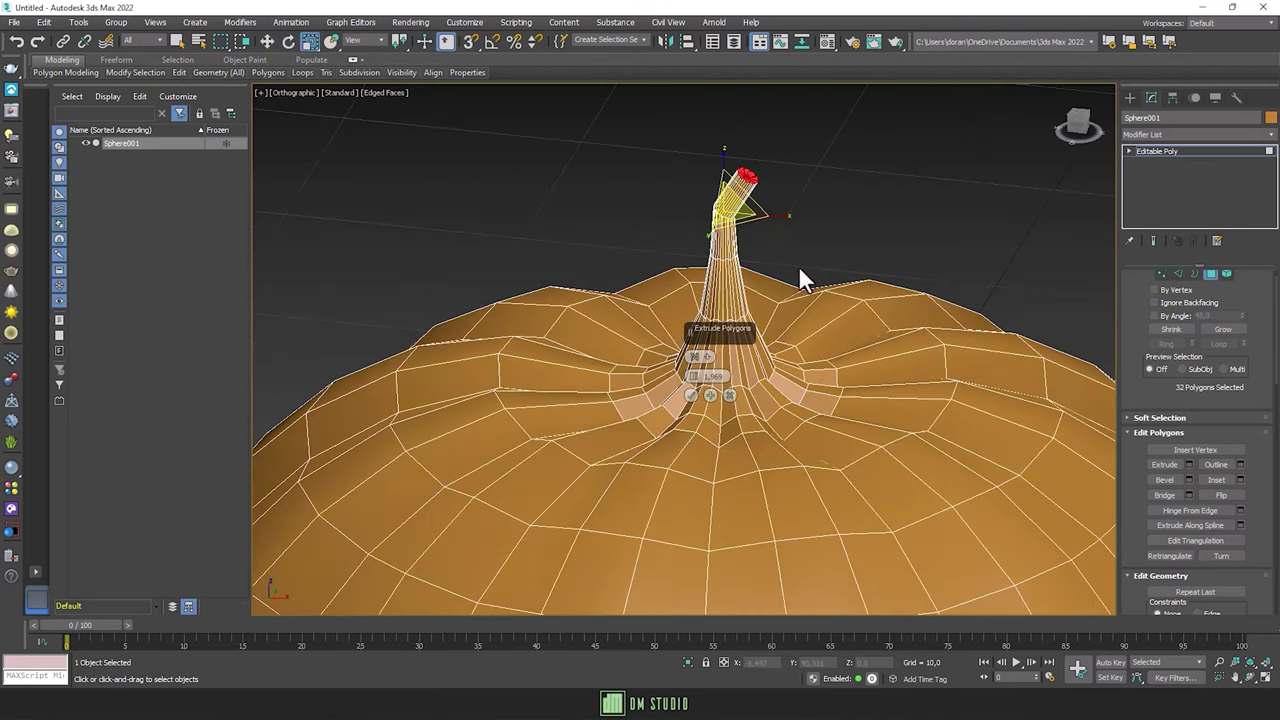
click(691, 395)
key(e)
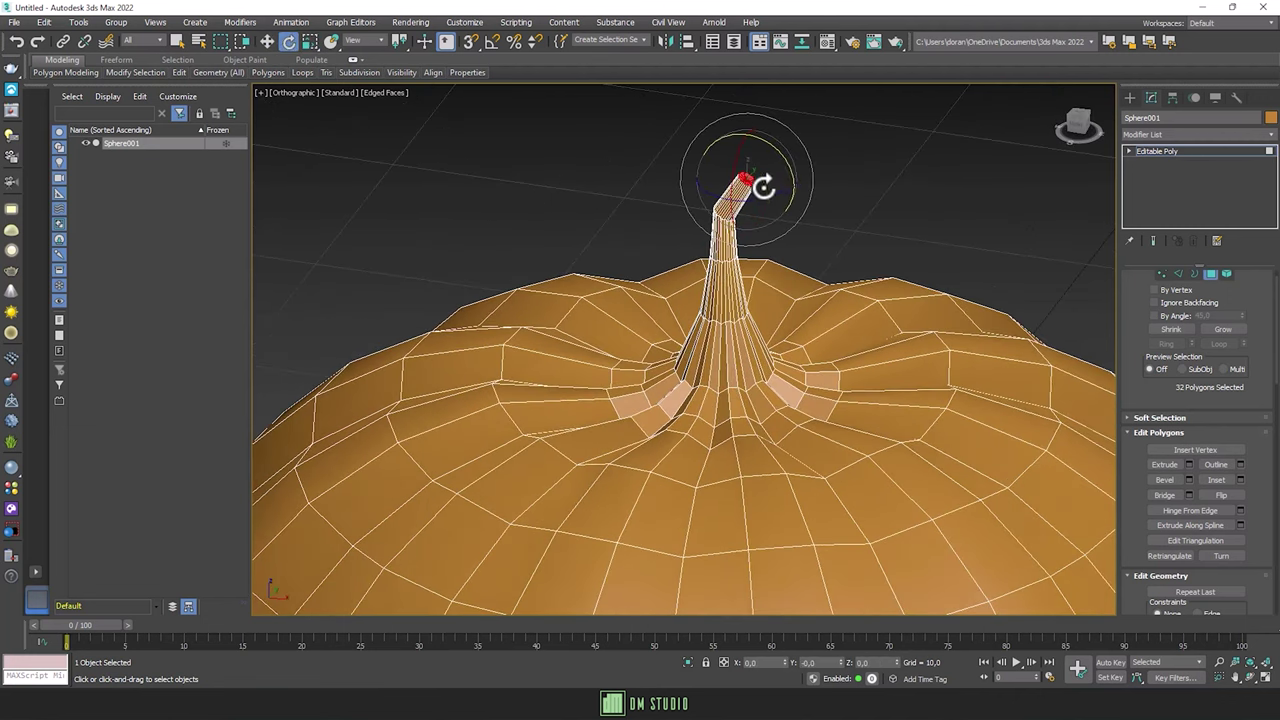
click(1188, 466)
key(w)
drag(694, 379, 697, 390)
Step: Add another stem segment, rotating, scaling and moving the tip to bend it over
key(e)
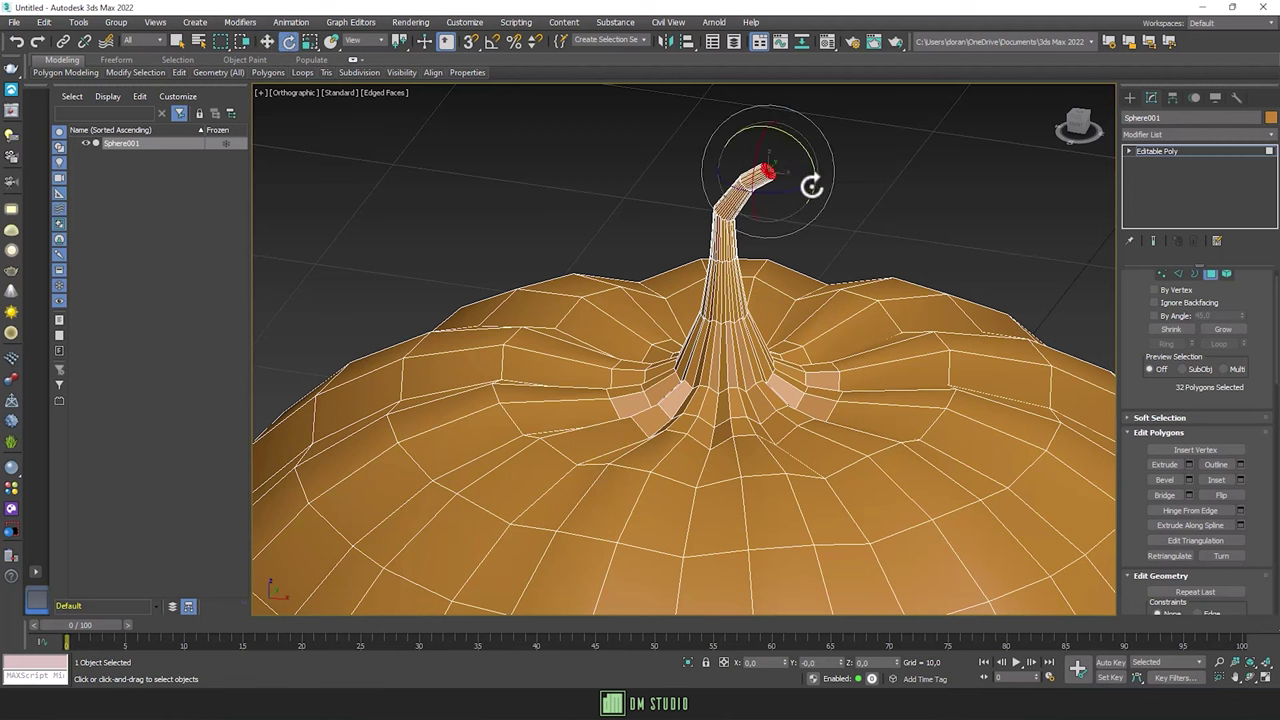
key(w)
mouse_move(766, 134)
alt+middle_down()
mouse_move(800, 172)
mouse_move(757, 186)
alt+middle_up()
key(r)
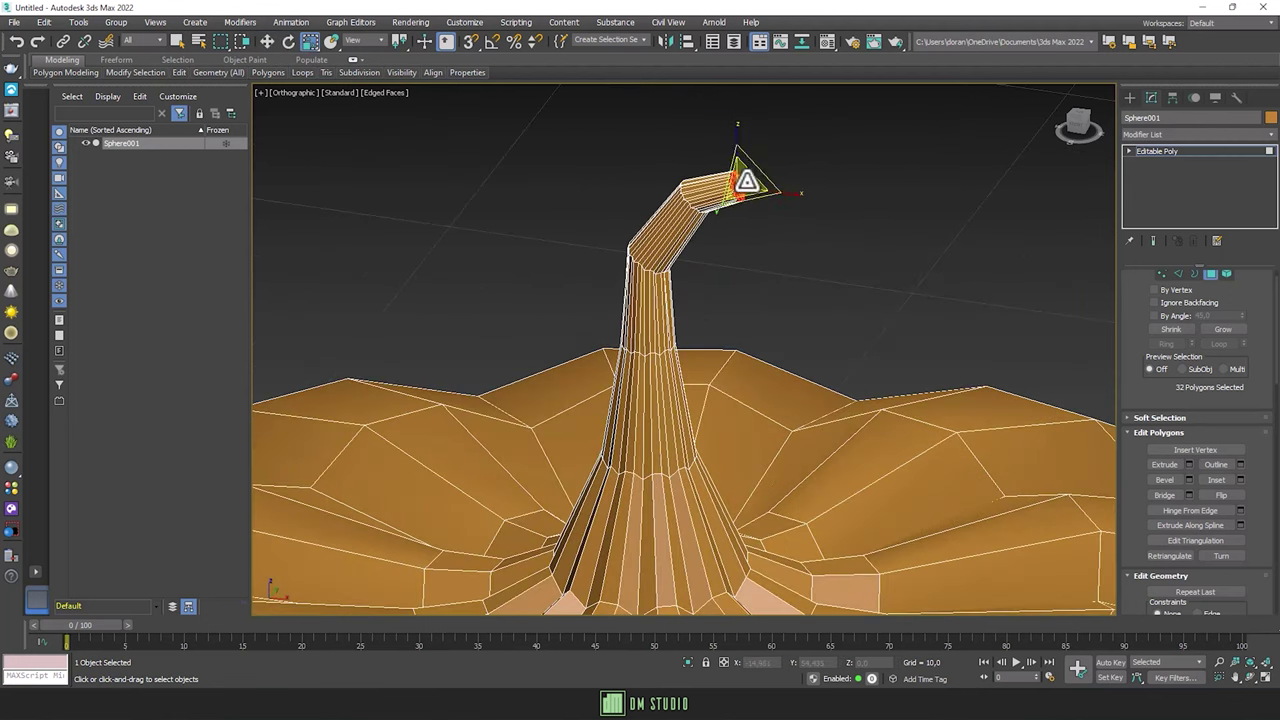
key(e)
click(1188, 465)
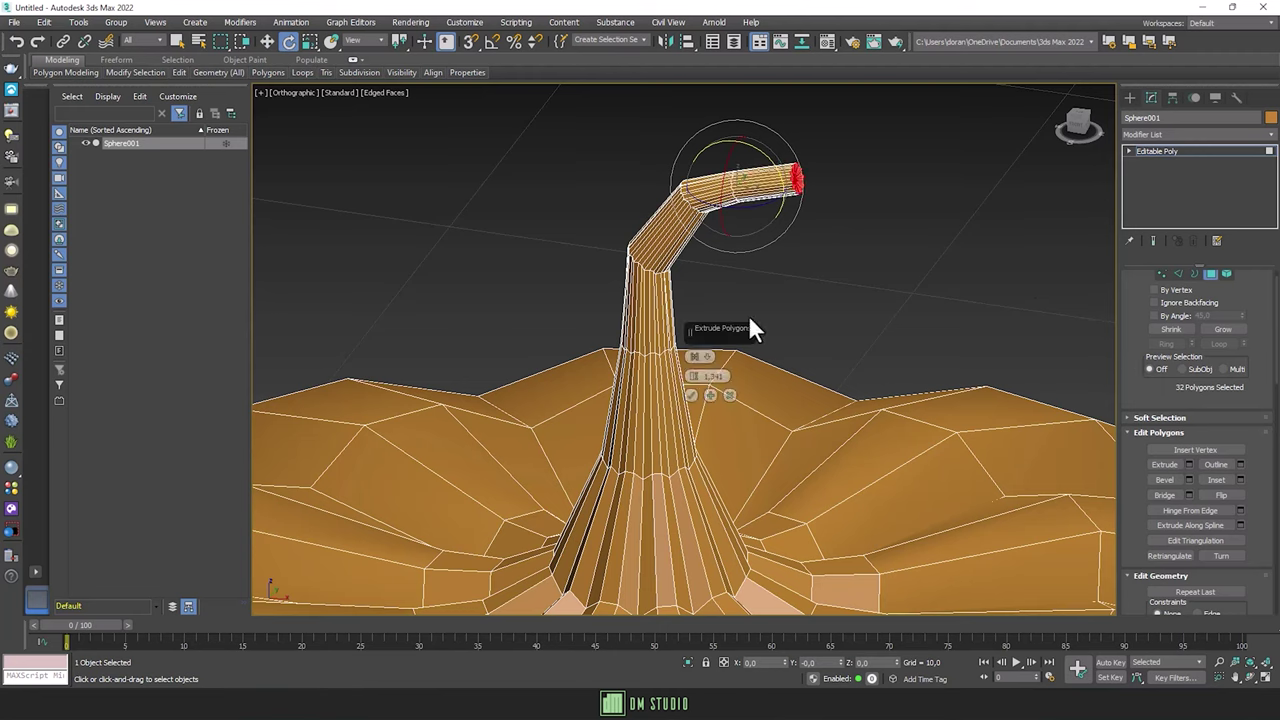
click(694, 393)
key(r)
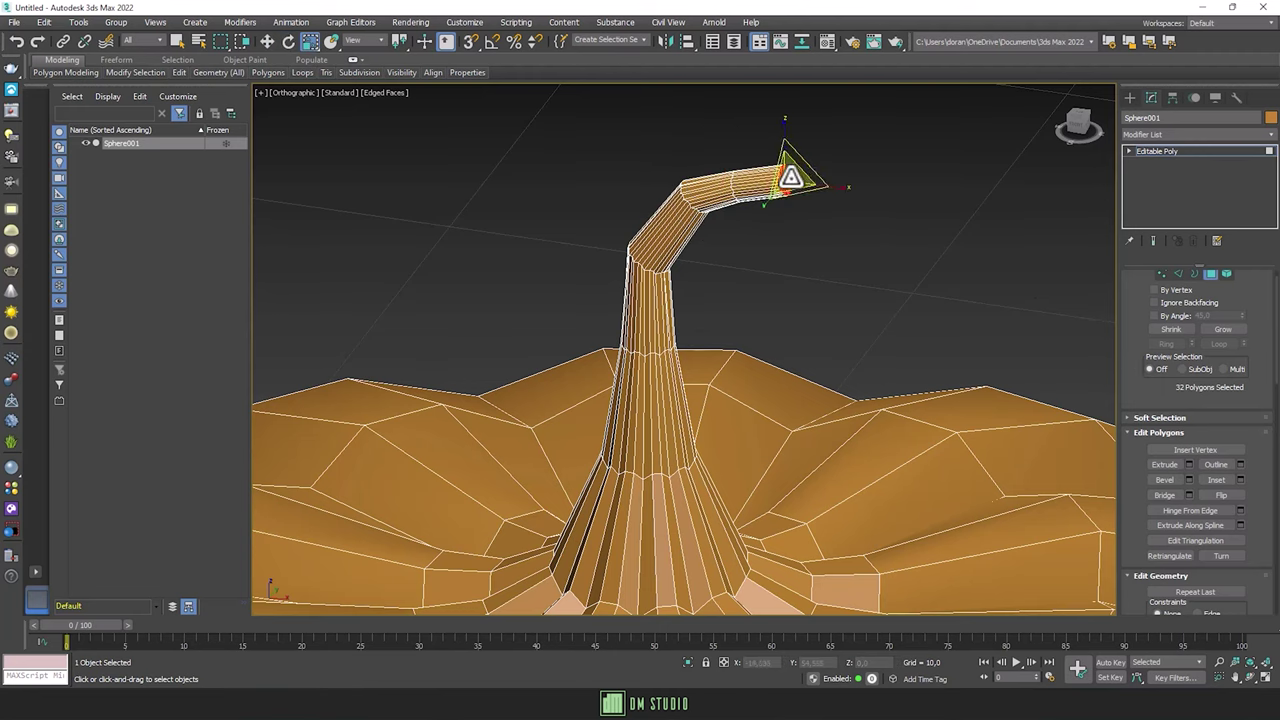
key(e)
key(w)
key(e)
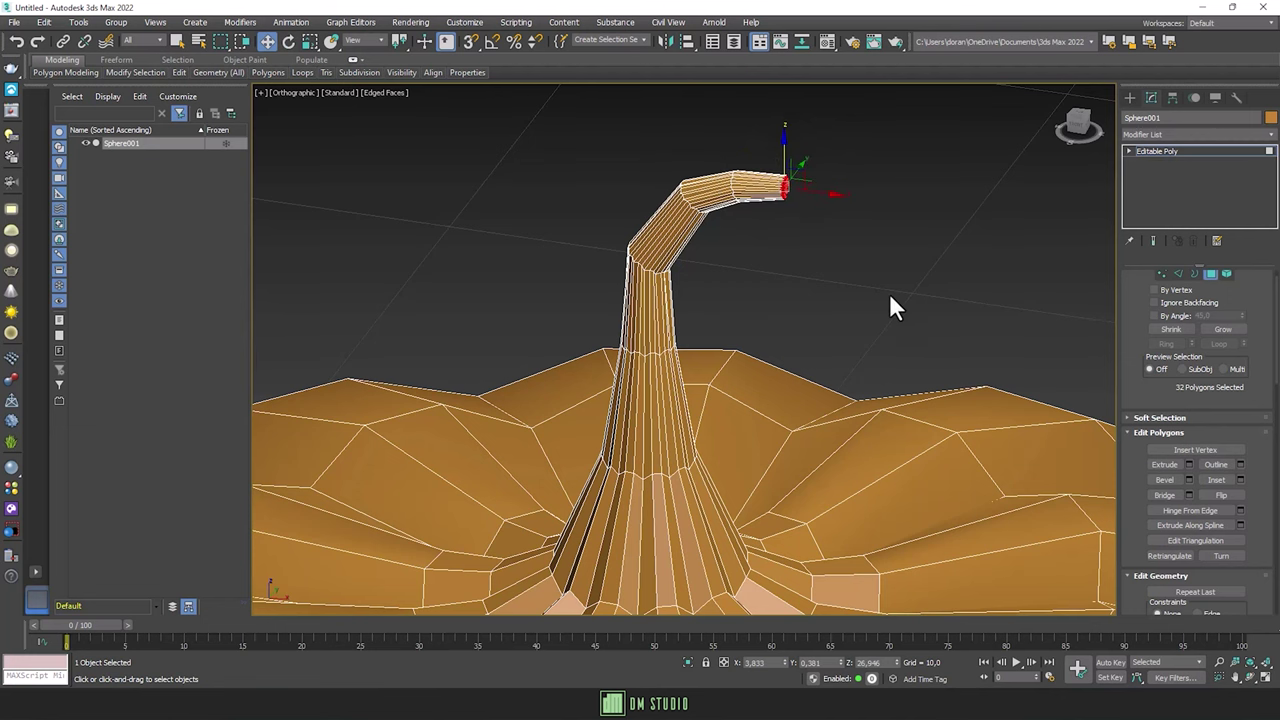
alt+middle_drag(889, 288, 852, 300)
Step: Extrude the stem tip further, scale it, and select a single tip vertex
click(1188, 464)
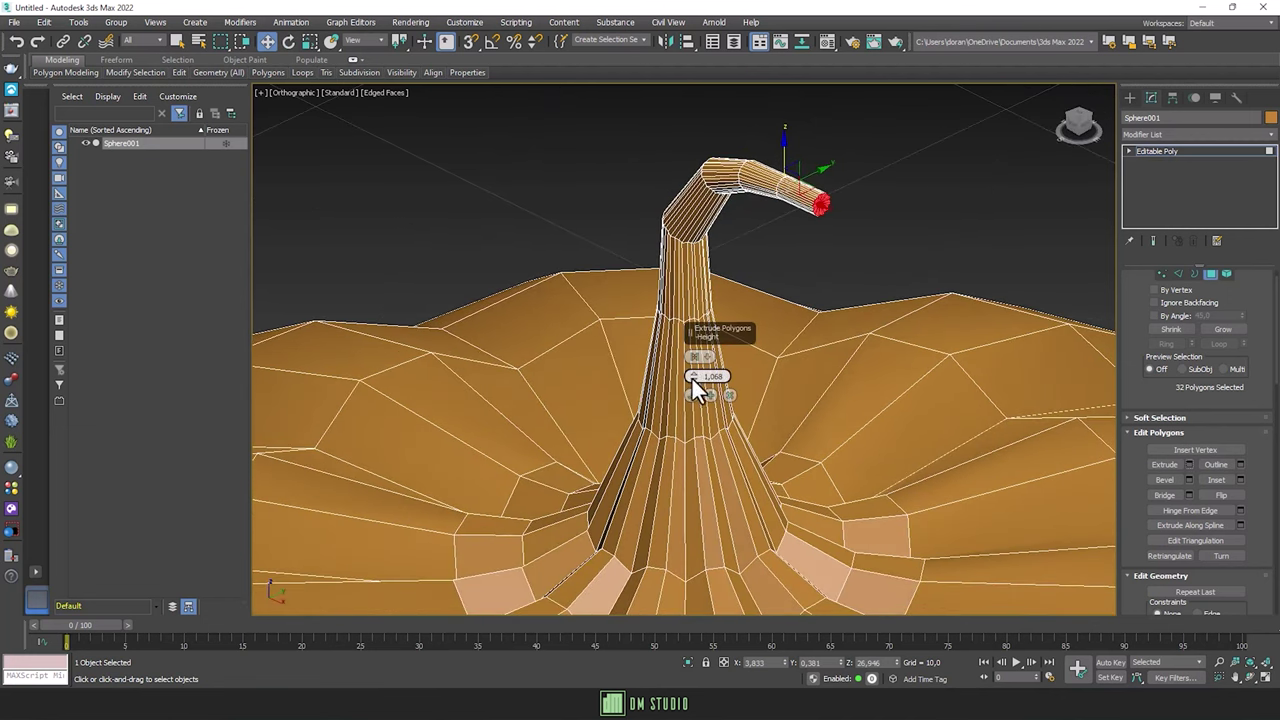
key(r)
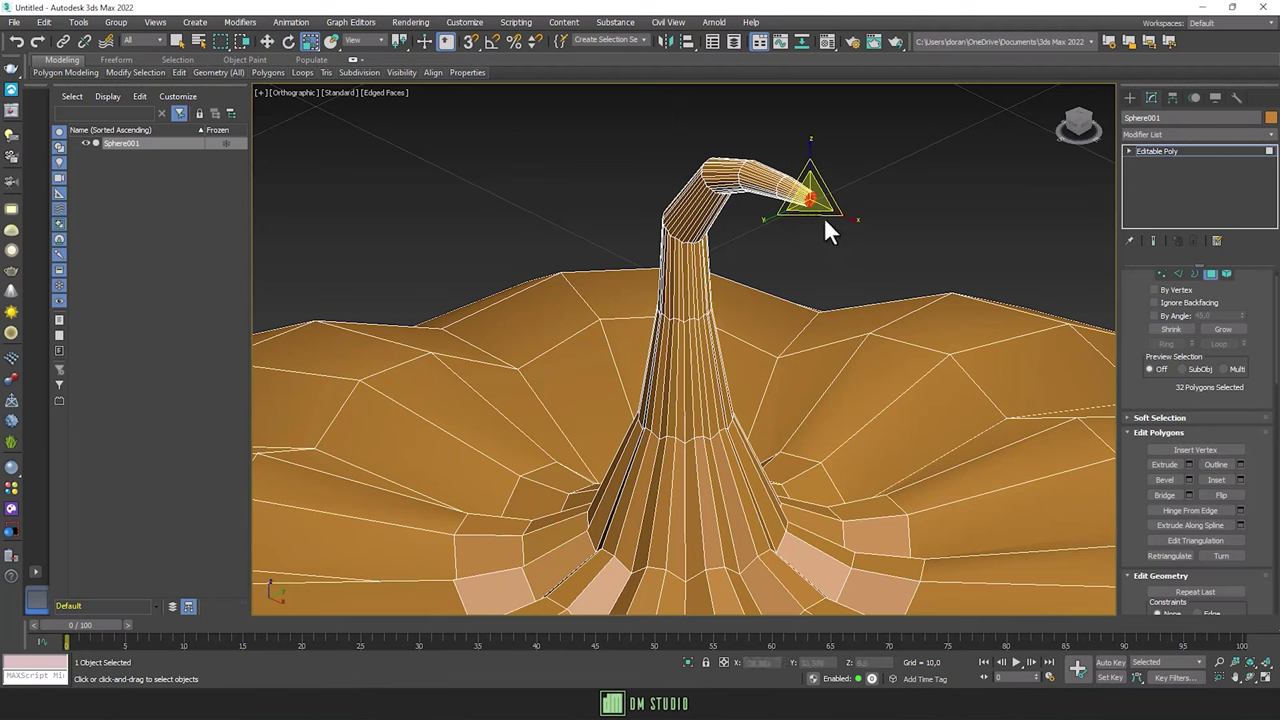
scroll(815, 202, up, 3)
scroll(862, 254, up, 3)
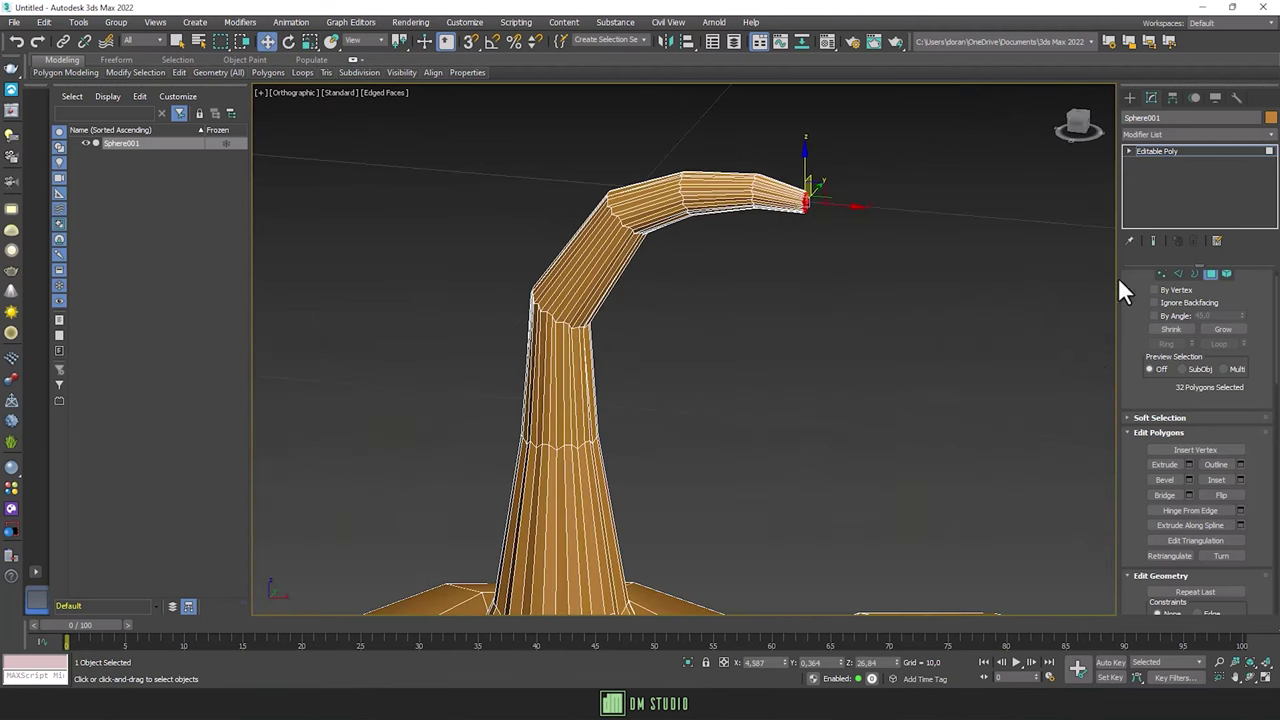
scroll(1072, 266, up, 2)
key(1)
scroll(977, 255, up, 3)
scroll(775, 228, up, 2)
click(778, 244)
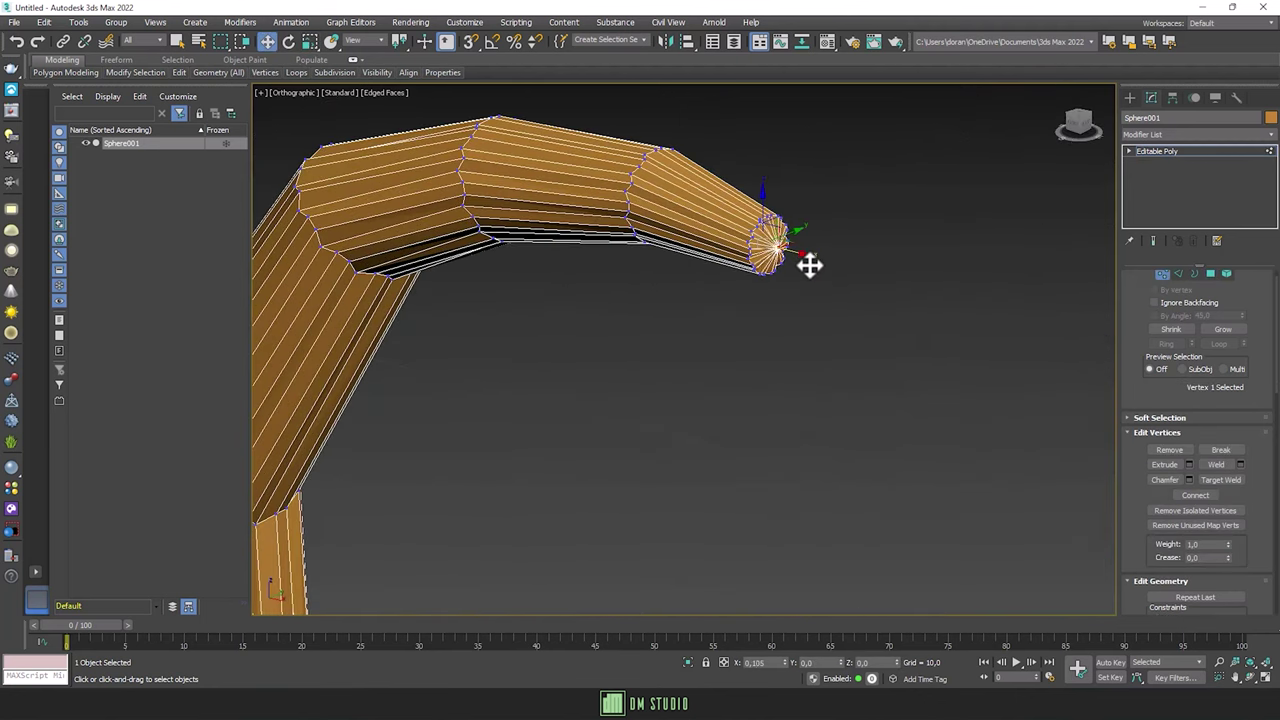
scroll(840, 330, down, 5)
alt+middle_drag(843, 343, 849, 323)
scroll(820, 350, up, 3)
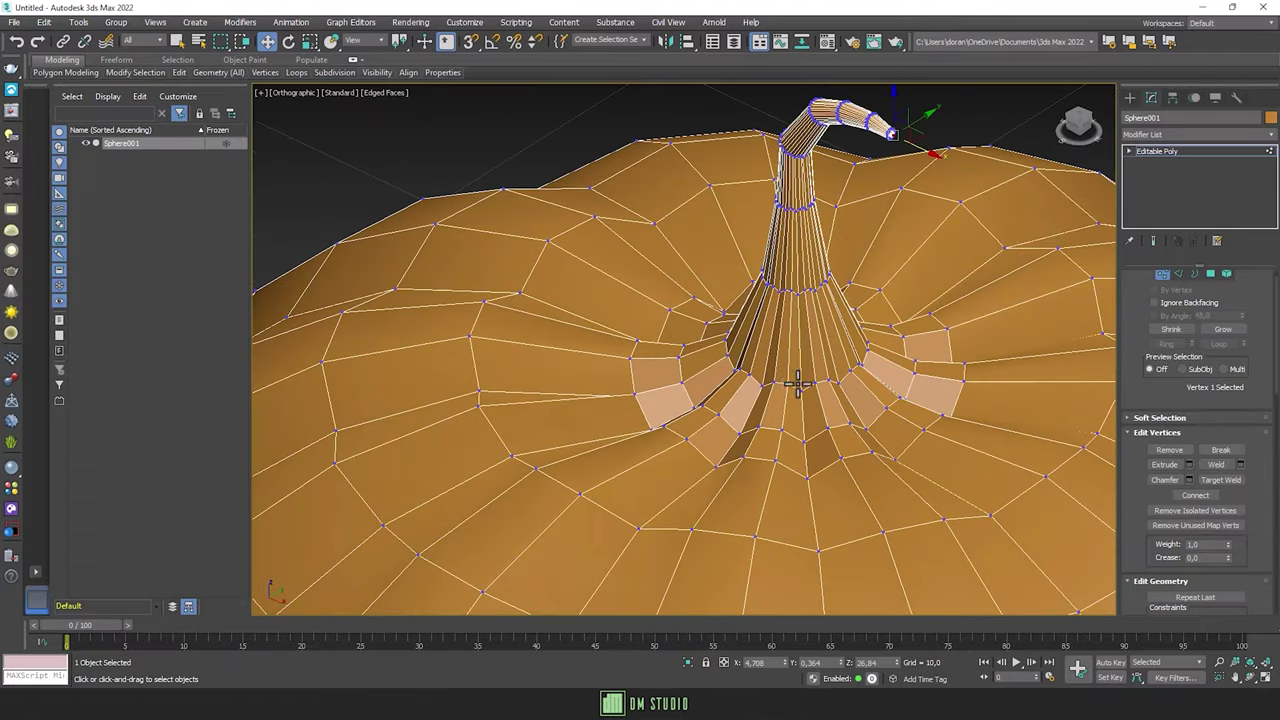
Step: Grow a polygon selection around the stem, then clear it and zoom into the front view
key(4)
click(1222, 330)
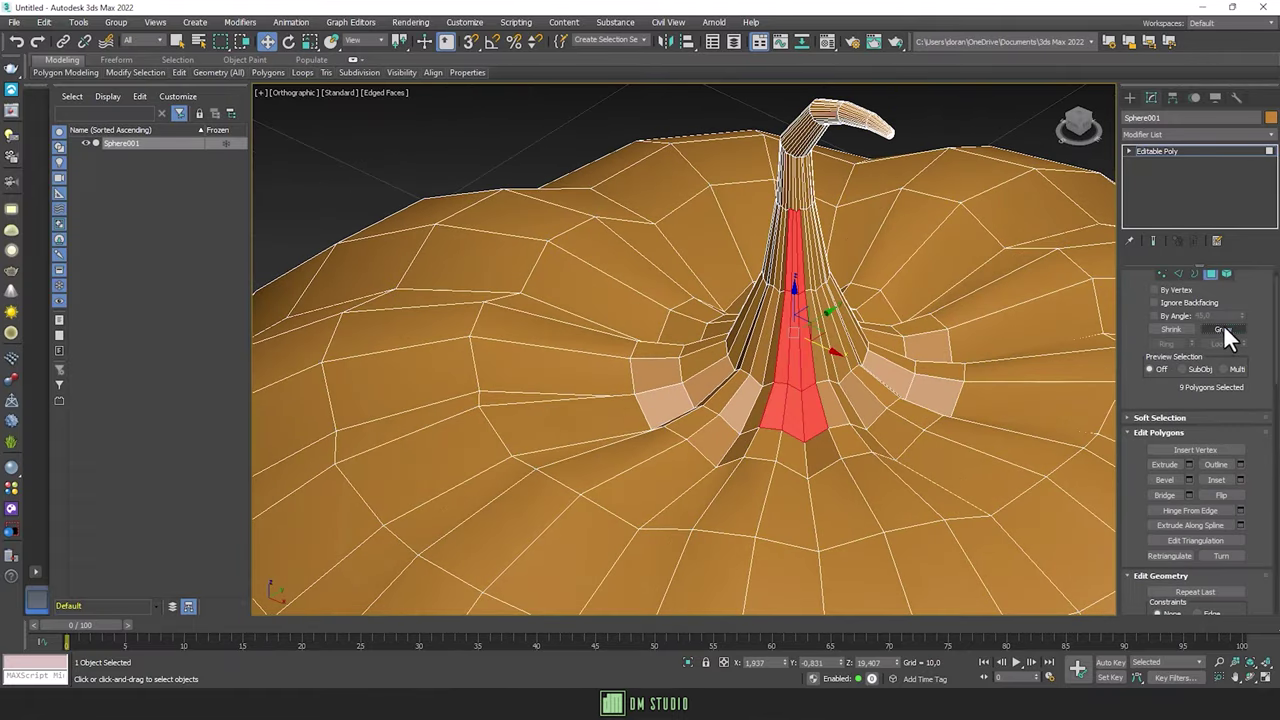
click(1224, 331)
alt+middle_drag(1030, 360, 1043, 365)
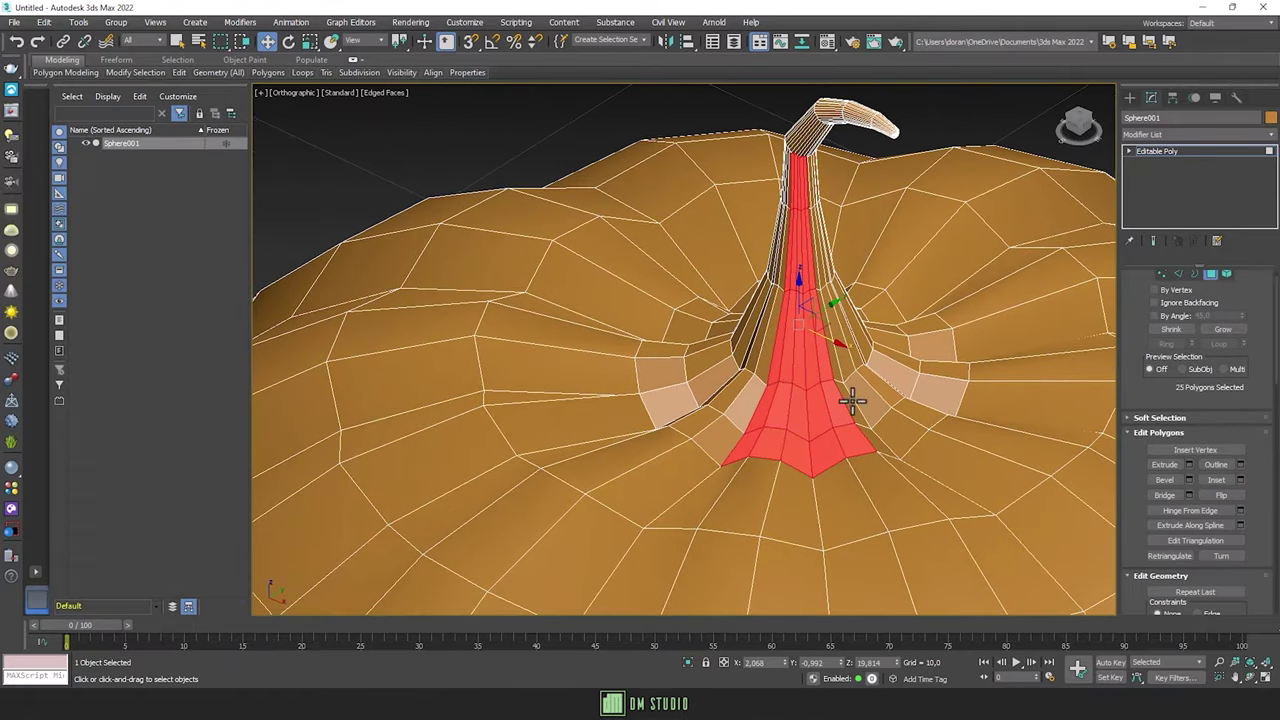
key(ctrl+d)
key(f)
scroll(847, 392, up, 10)
scroll(719, 321, up, 3)
Step: Window-select the stem and its flared base polygons, adding a missed base polygon
drag(766, 332, 565, 105)
click(744, 342)
drag(576, 158, 578, 160)
mouse_move(729, 280)
alt+middle_down()
mouse_move(663, 354)
mouse_move(757, 349)
alt+middle_up()
ctrl+click(636, 388)
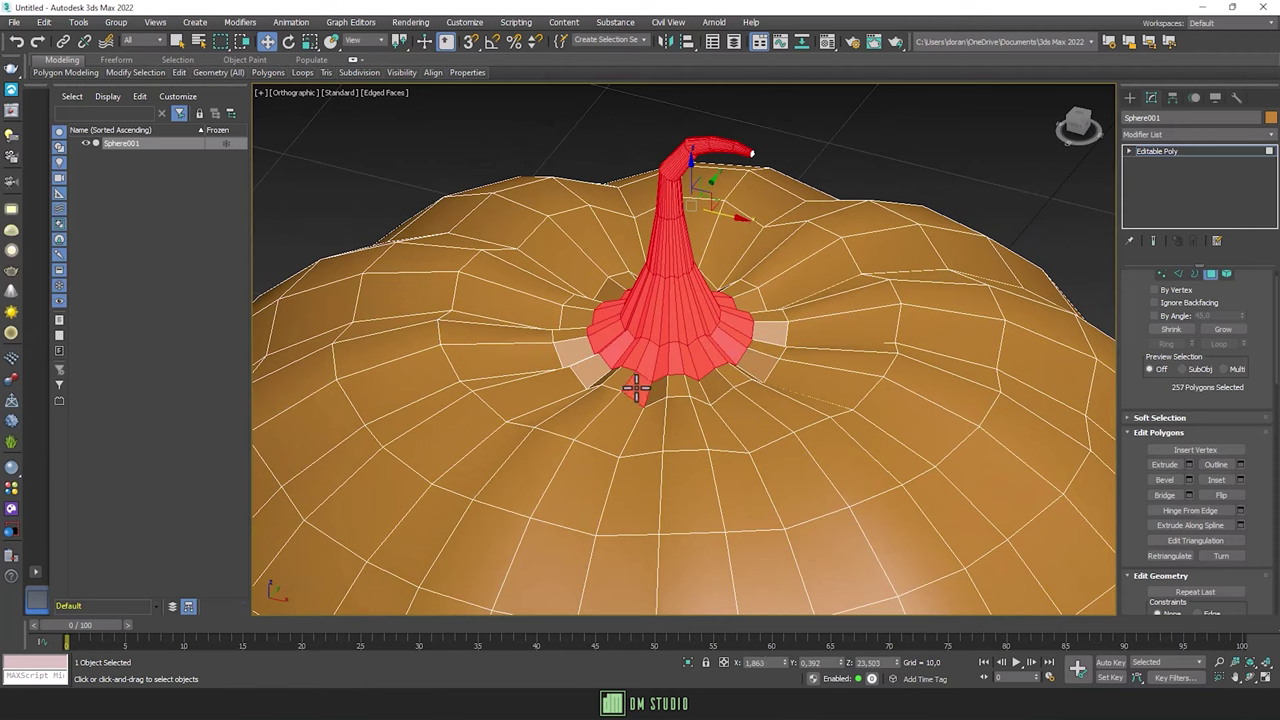
alt+middle_drag(607, 378, 634, 393)
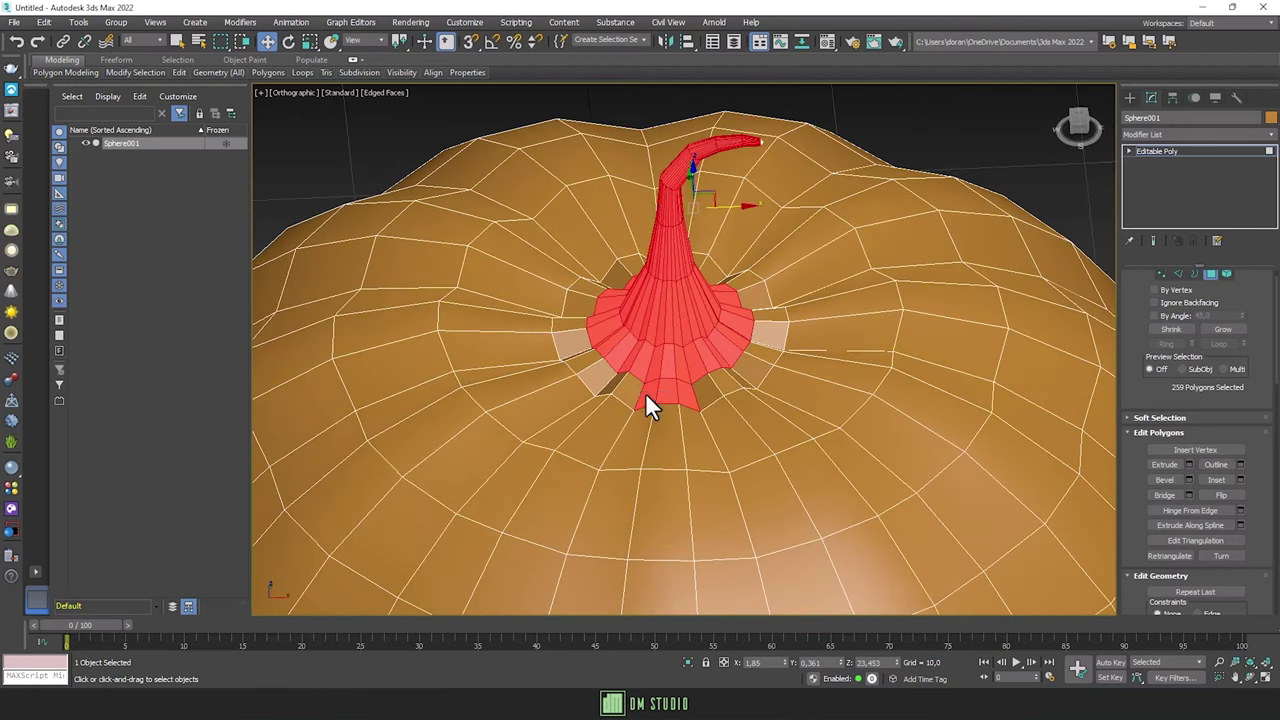
scroll(1240, 525, down, 5)
Step: Detach the selected stem and base polygons as Object001
click(1215, 536)
click(683, 356)
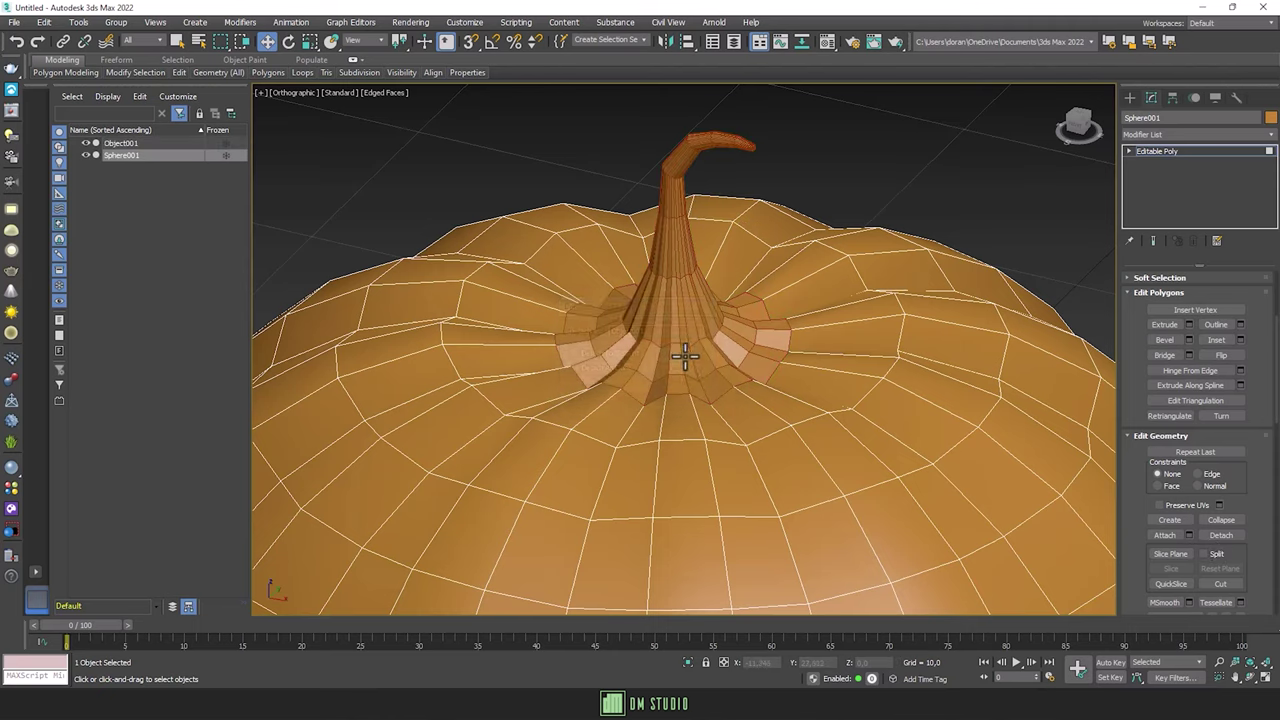
scroll(670, 365, down, 5)
scroll(760, 405, down, 3)
mouse_move(720, 422)
alt+middle_down()
mouse_move(666, 363)
mouse_move(809, 437)
mouse_move(743, 423)
alt+middle_up()
Step: Draw a standard Plane primitive in front of the pumpkin in the Front view
key(f)
click(1130, 97)
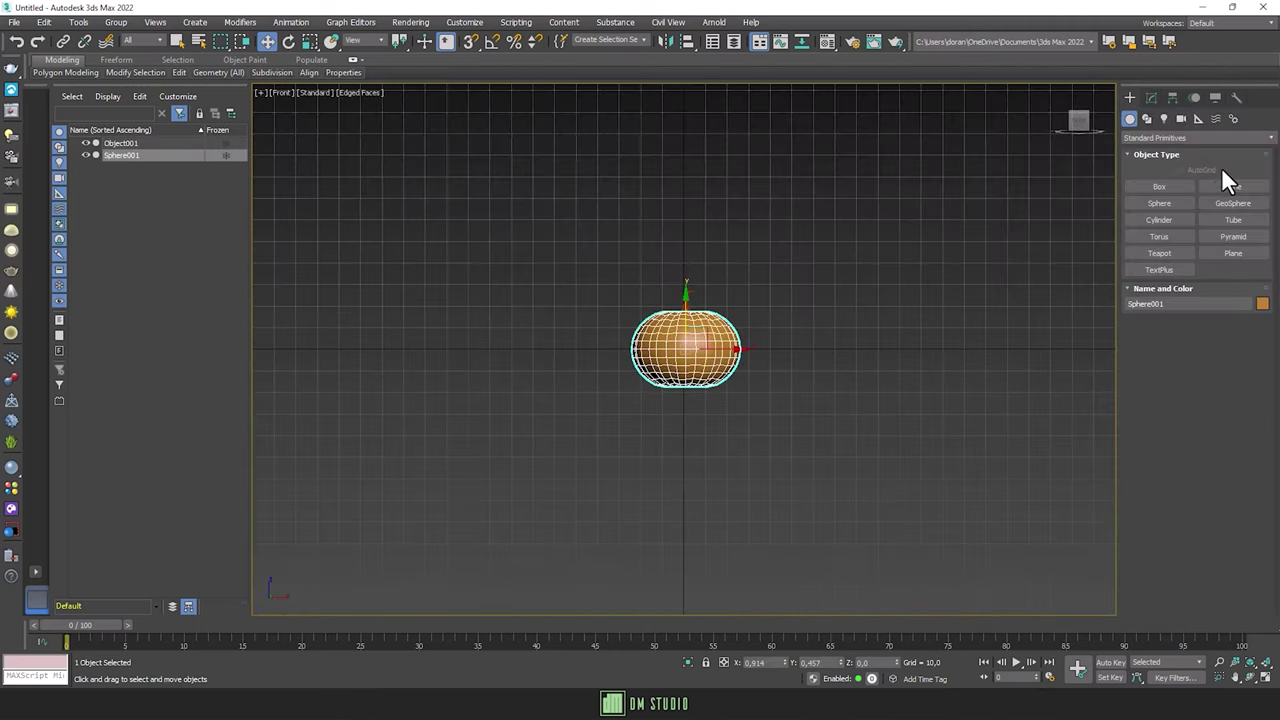
click(1231, 255)
drag(548, 276, 822, 441)
alt+middle_drag(757, 420, 811, 460)
Step: Move the plane beside the pumpkin and rotate it to lie flat
key(w)
mouse_move(663, 337)
mouse_down()
mouse_move(731, 394)
mouse_move(837, 420)
mouse_up()
mouse_move(837, 420)
alt+middle_down()
mouse_move(786, 420)
mouse_move(804, 430)
mouse_move(786, 409)
alt+middle_up()
key(e)
mouse_move(786, 409)
mouse_down()
mouse_move(849, 471)
mouse_move(814, 429)
mouse_move(653, 377)
mouse_move(621, 382)
mouse_up()
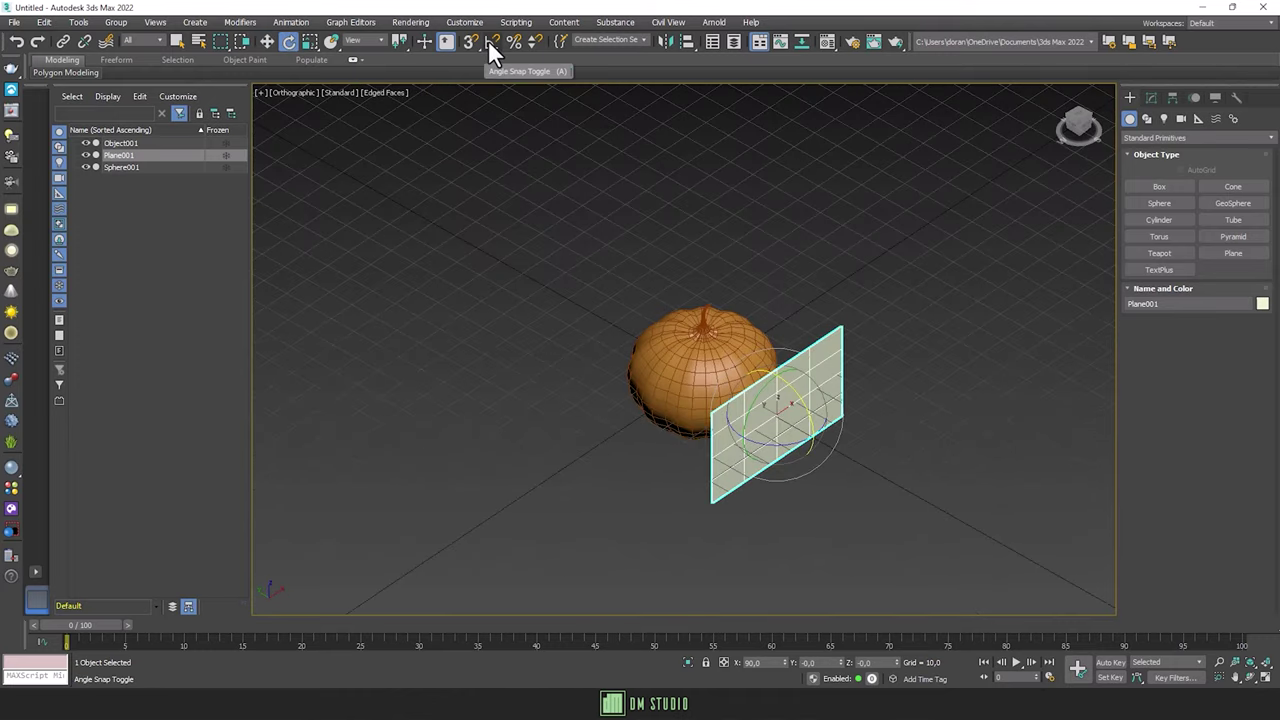
mouse_move(786, 388)
mouse_down()
mouse_move(723, 360)
mouse_move(822, 425)
mouse_up()
key(w)
key(f)
scroll(690, 330, up, 3)
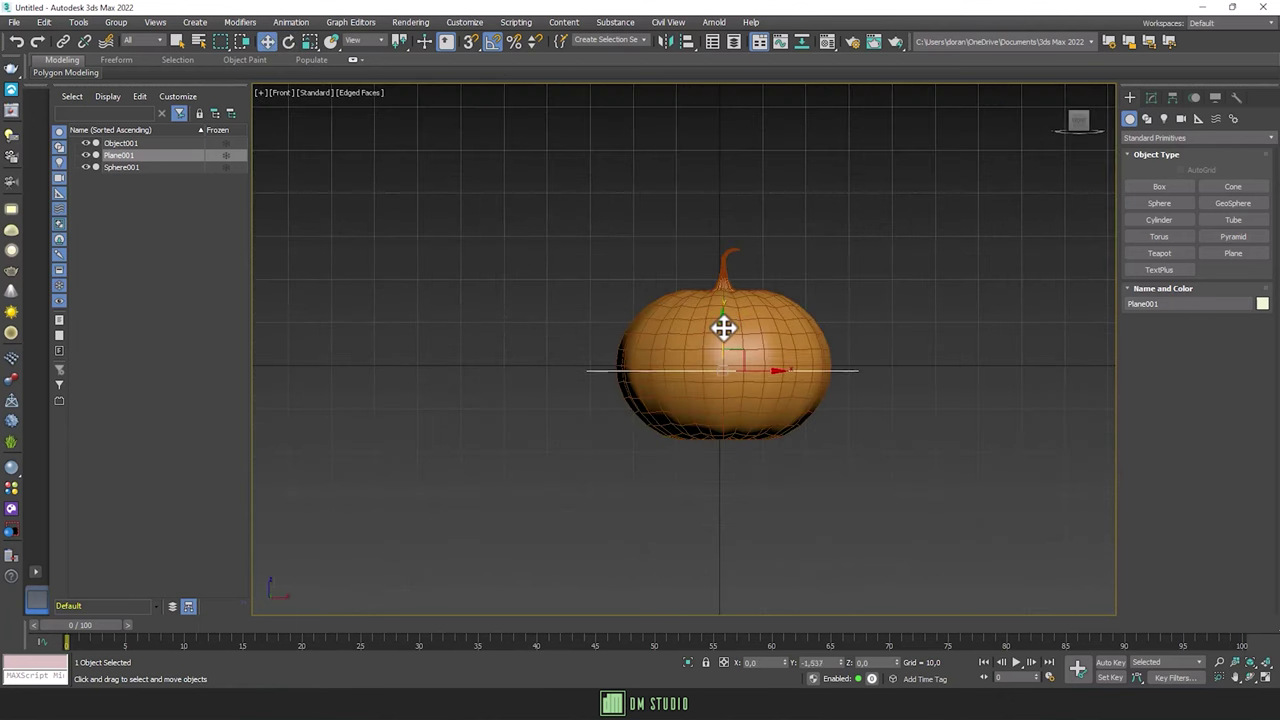
Step: Show the Top view in shaded mode instead of wireframe
key(t)
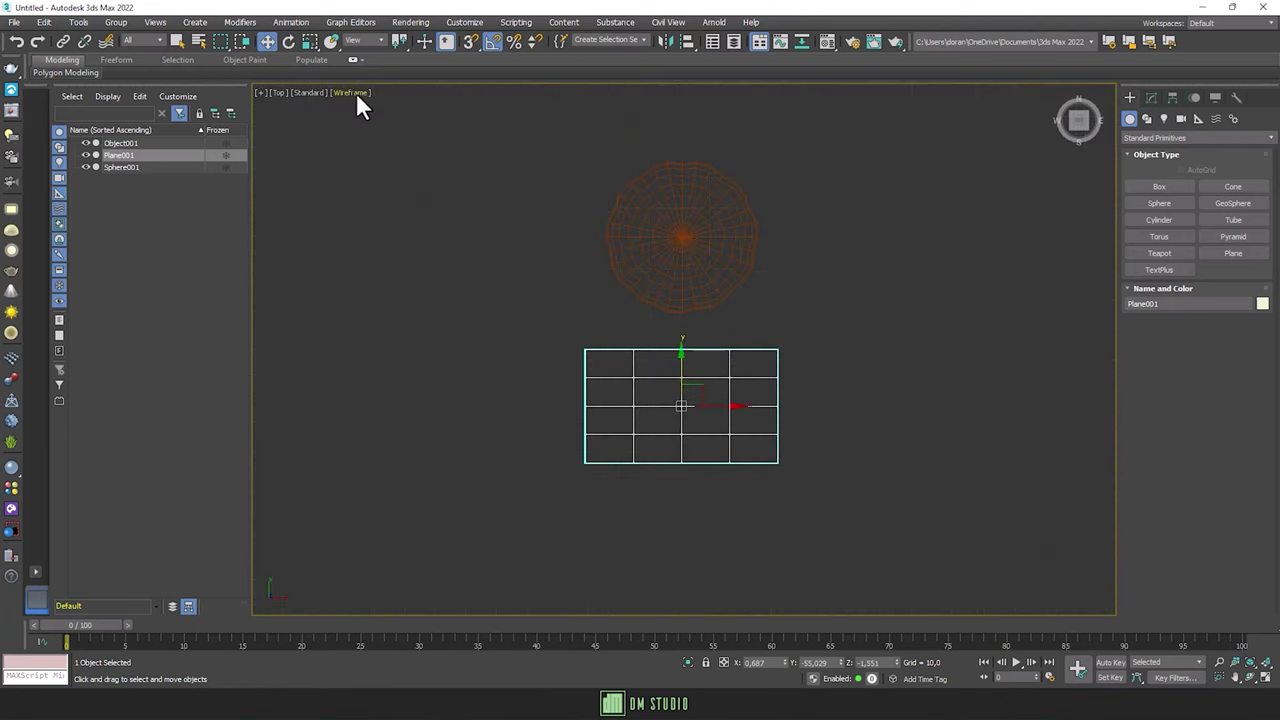
click(356, 92)
click(372, 106)
scroll(788, 405, up, 2)
Step: Load a VRayMtl into the first Material Editor slot
click(826, 41)
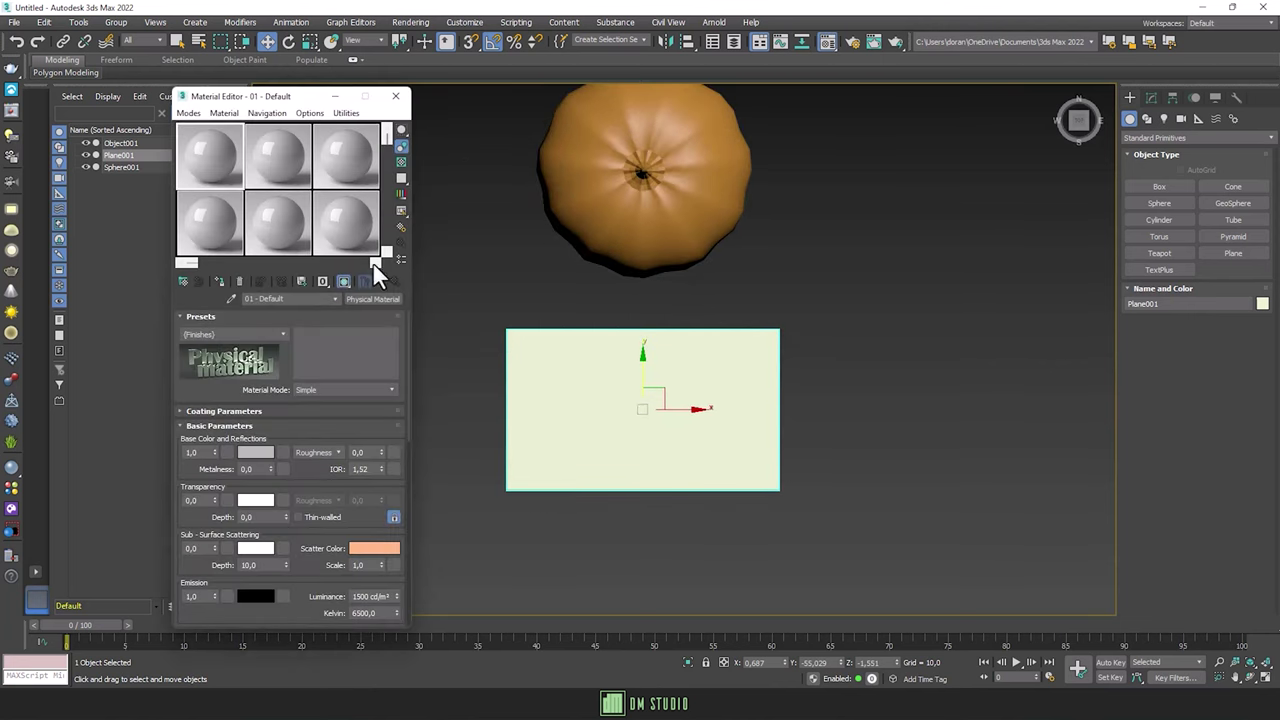
click(373, 298)
click(510, 360)
scroll(547, 430, down, 3)
click(532, 457)
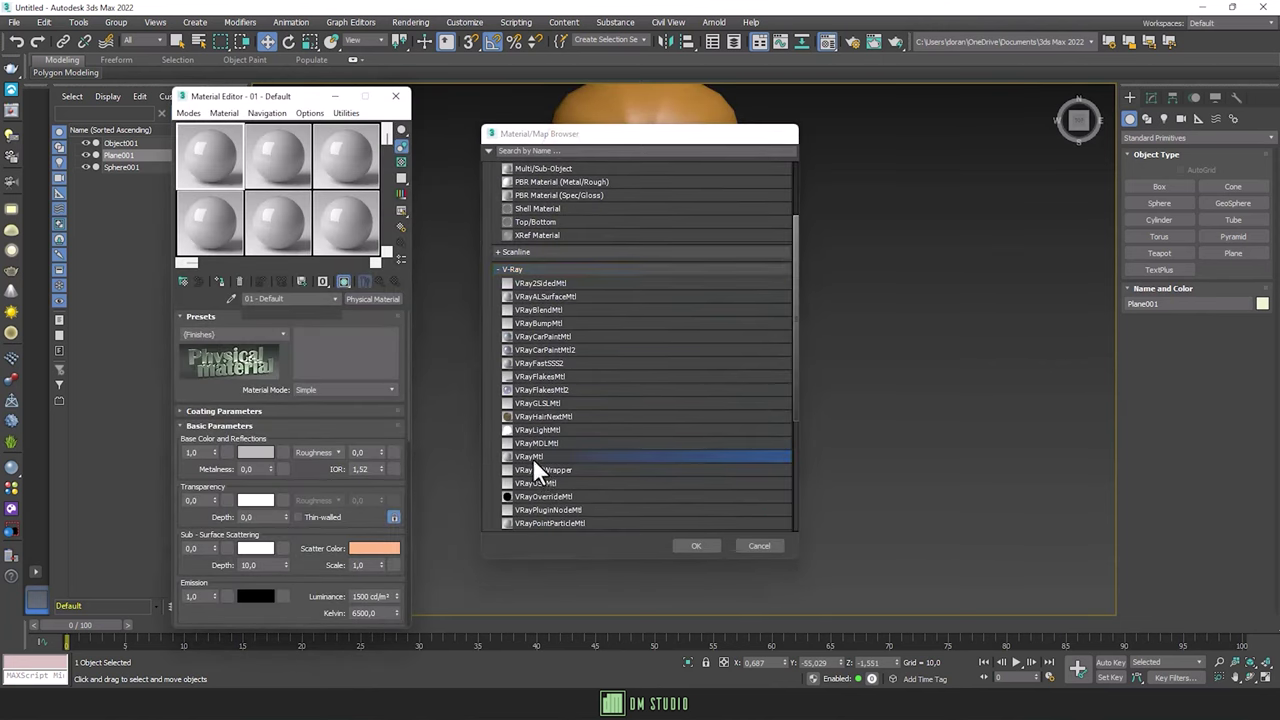
double_click(532, 457)
Step: Put the Halloween Pumpkin Face Vector image in Diffuse, apply it to the plane, and scale it
key(alt+Tab)
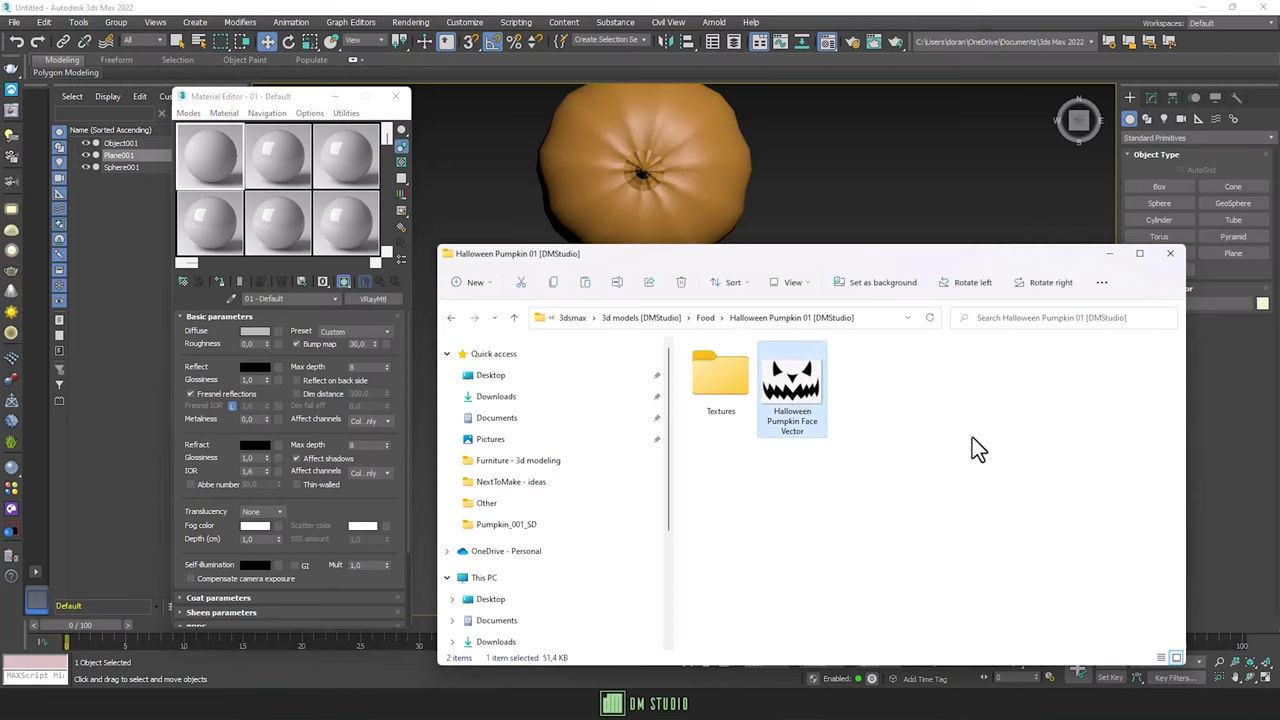
drag(803, 400, 256, 331)
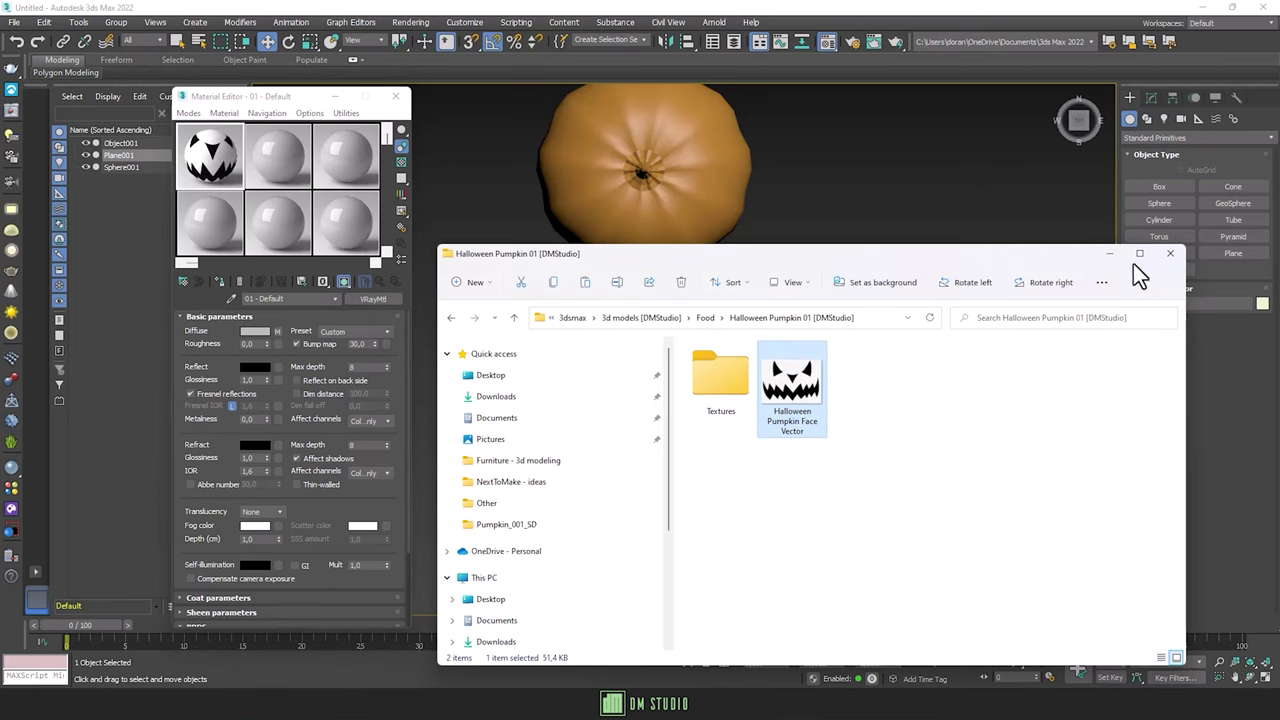
click(1170, 253)
drag(222, 160, 597, 400)
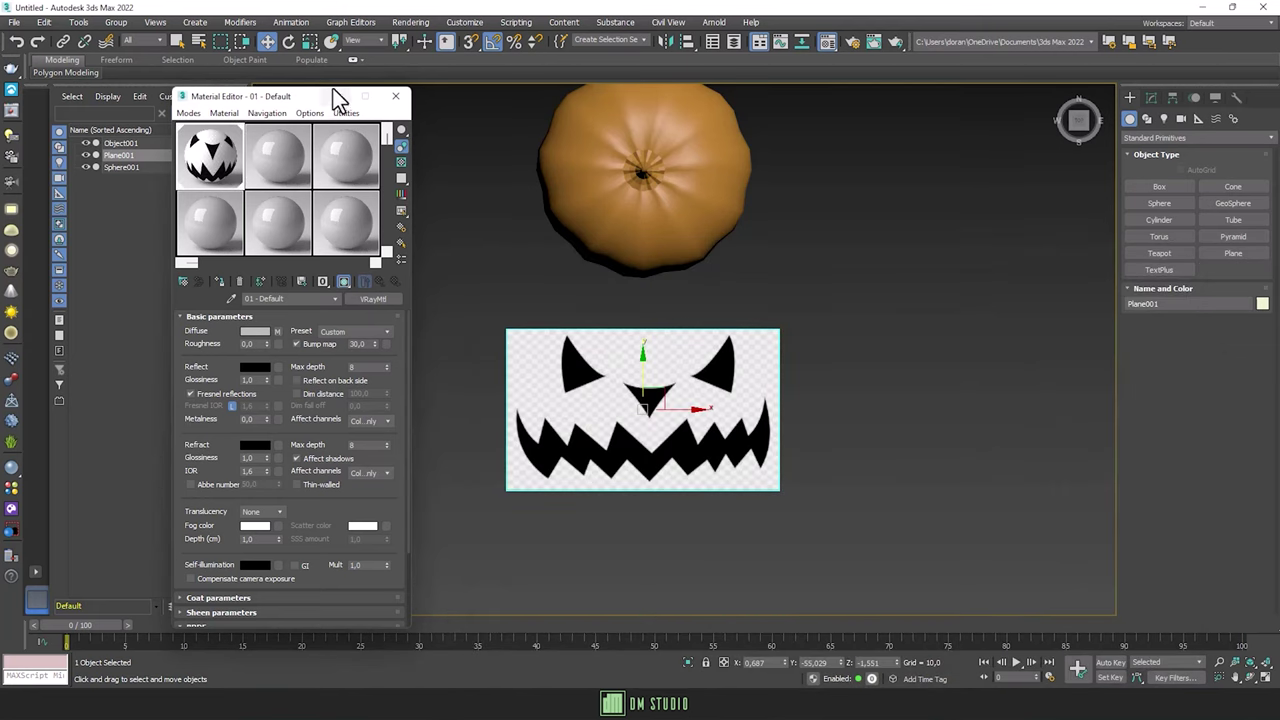
scroll(604, 304, up, 3)
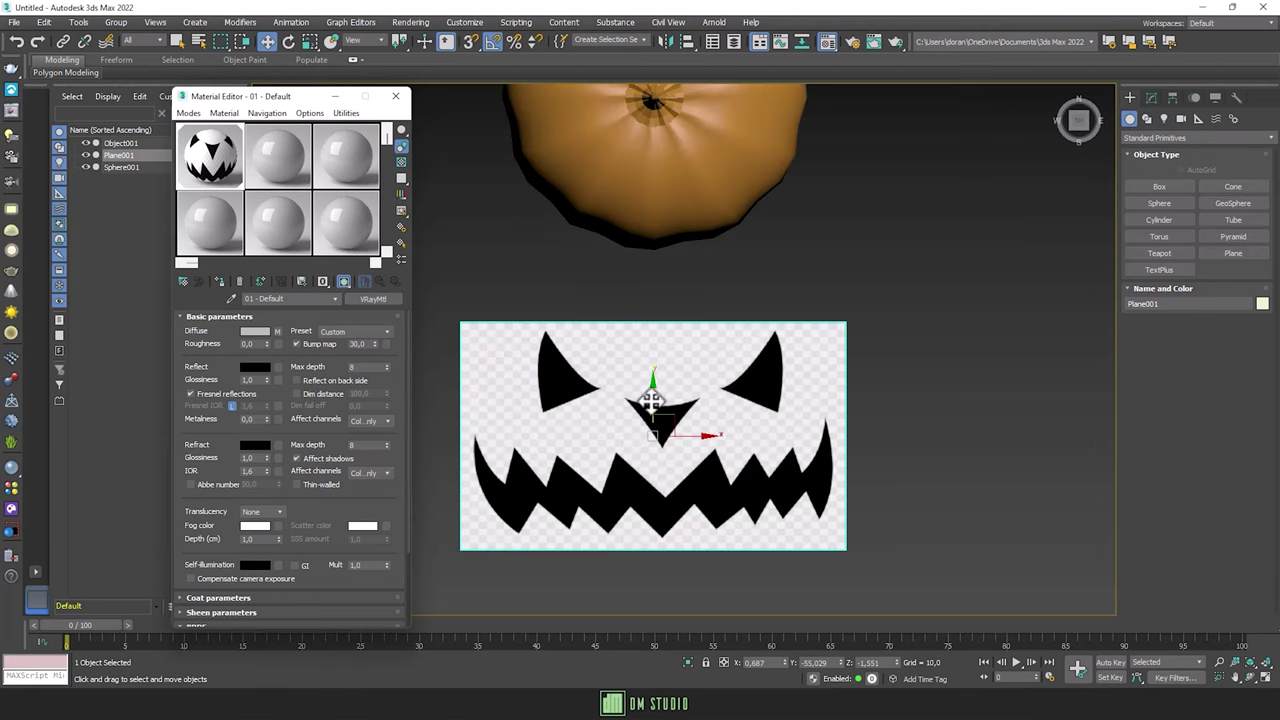
key(r)
drag(663, 423, 664, 432)
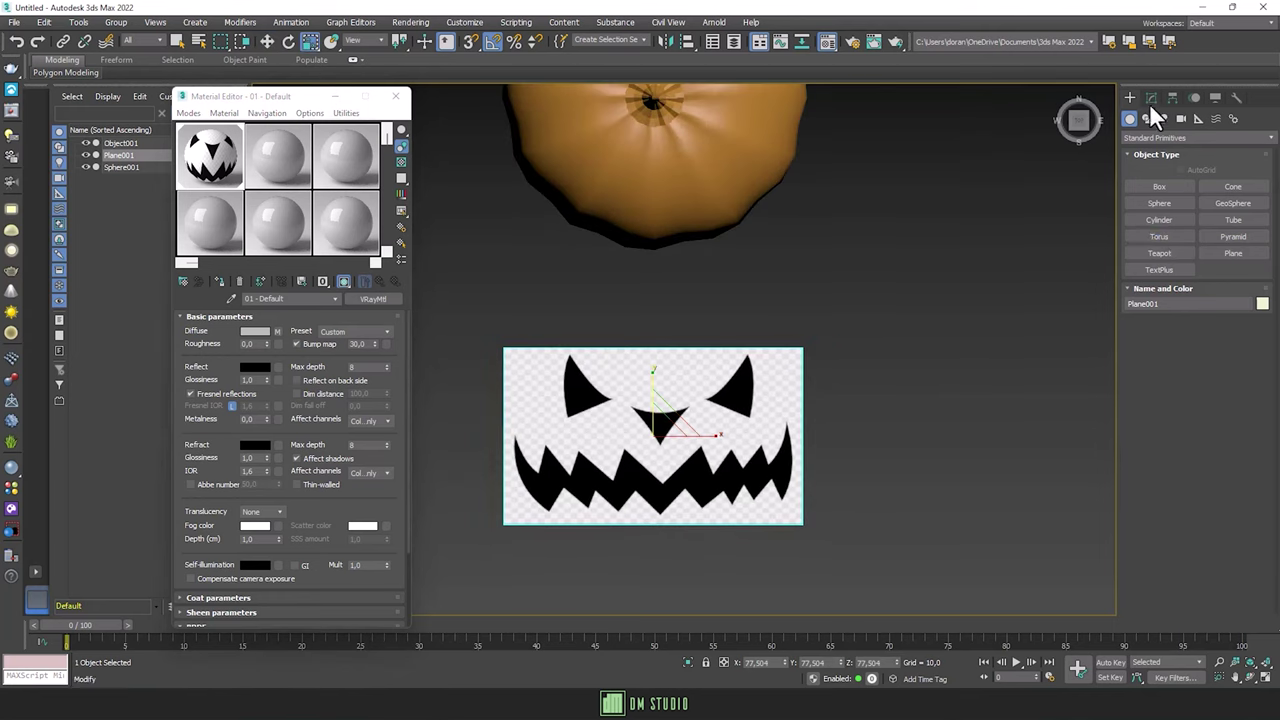
Step: Pick the Line shape tool and close the Material Editor
click(1151, 100)
click(1130, 97)
click(1147, 118)
click(1159, 203)
scroll(714, 378, down, 1)
scroll(714, 378, up, 4)
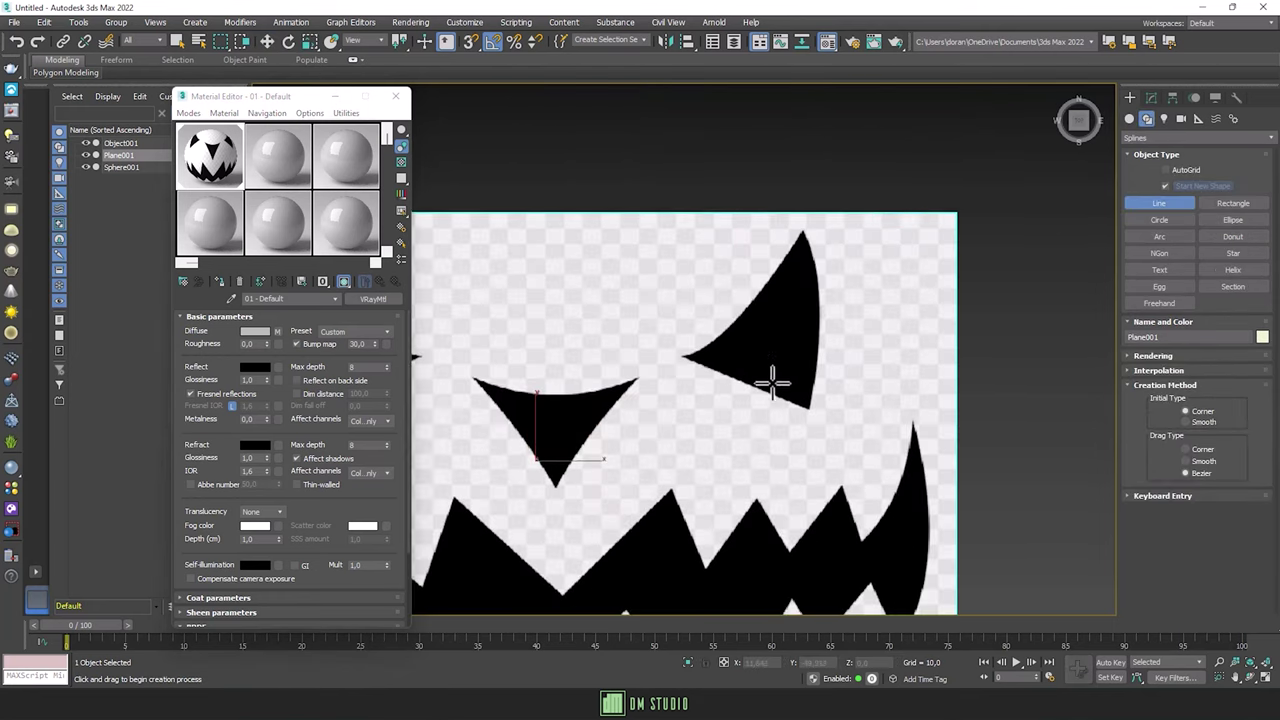
scroll(716, 380, up, 1)
key(m)
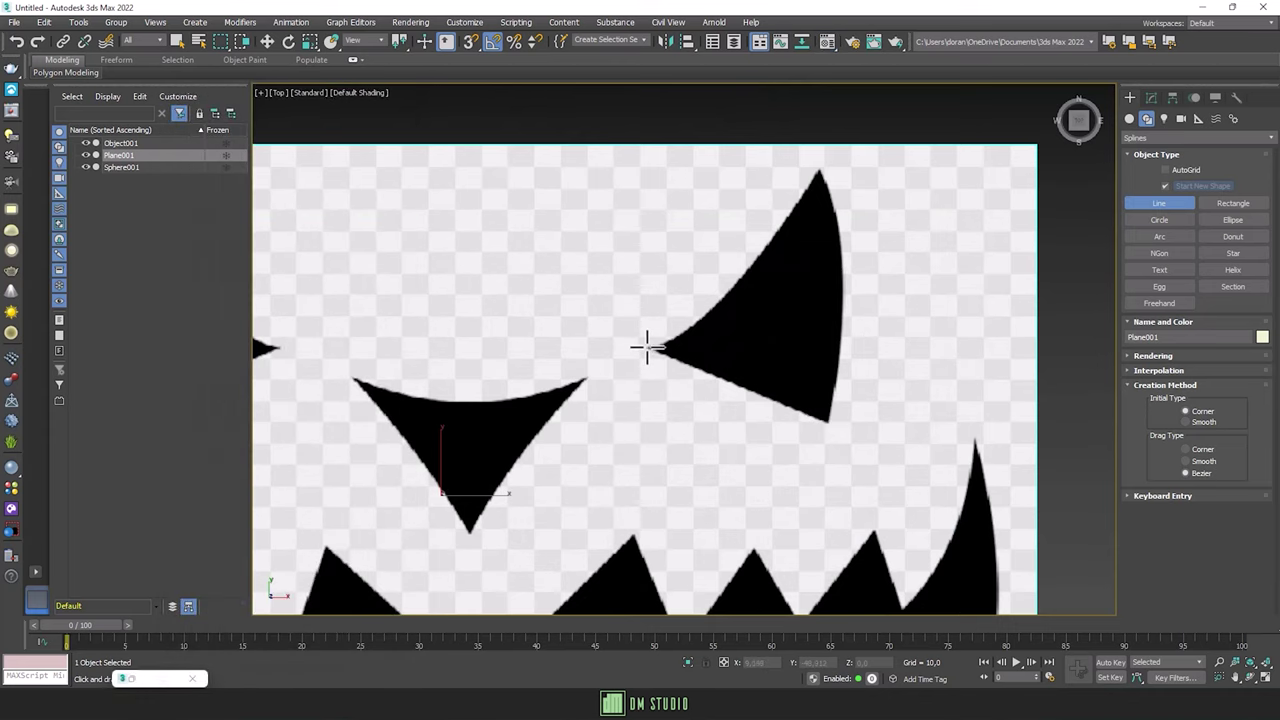
Step: Trace closed spline outlines around the right eye and the triangular nose
click(647, 347)
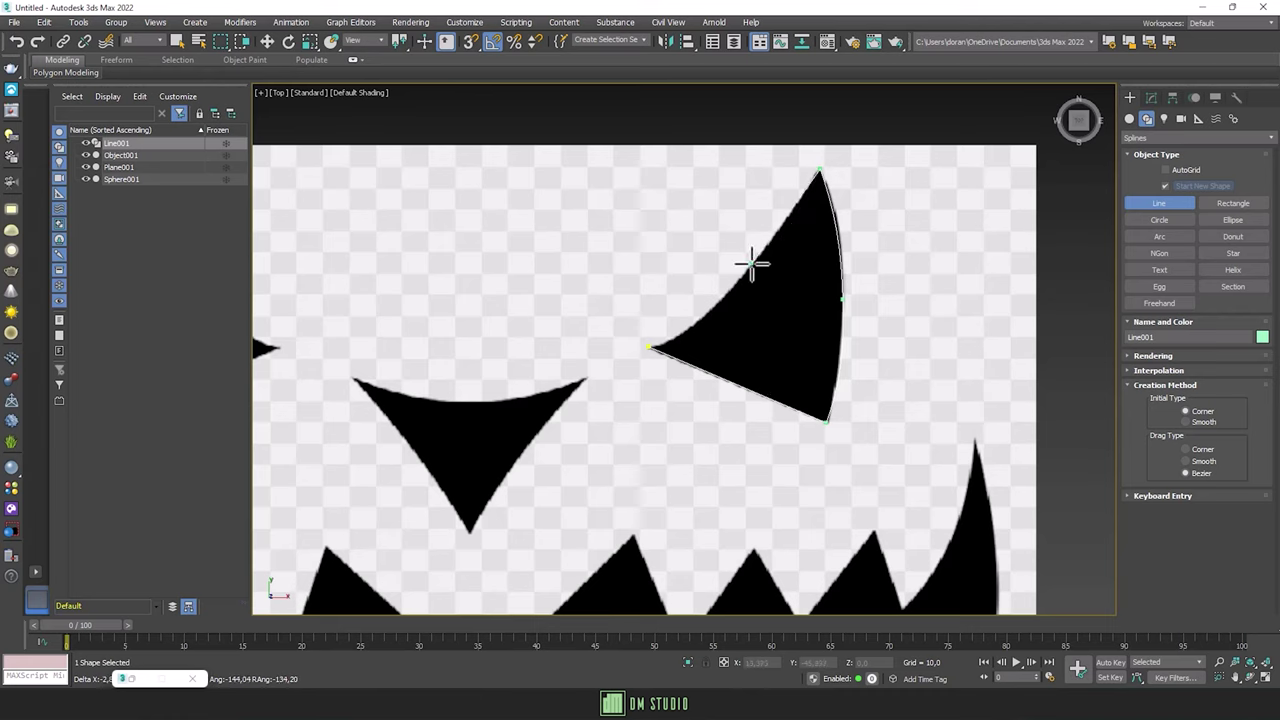
click(647, 347)
click(609, 365)
scroll(643, 429, down, 2)
click(518, 345)
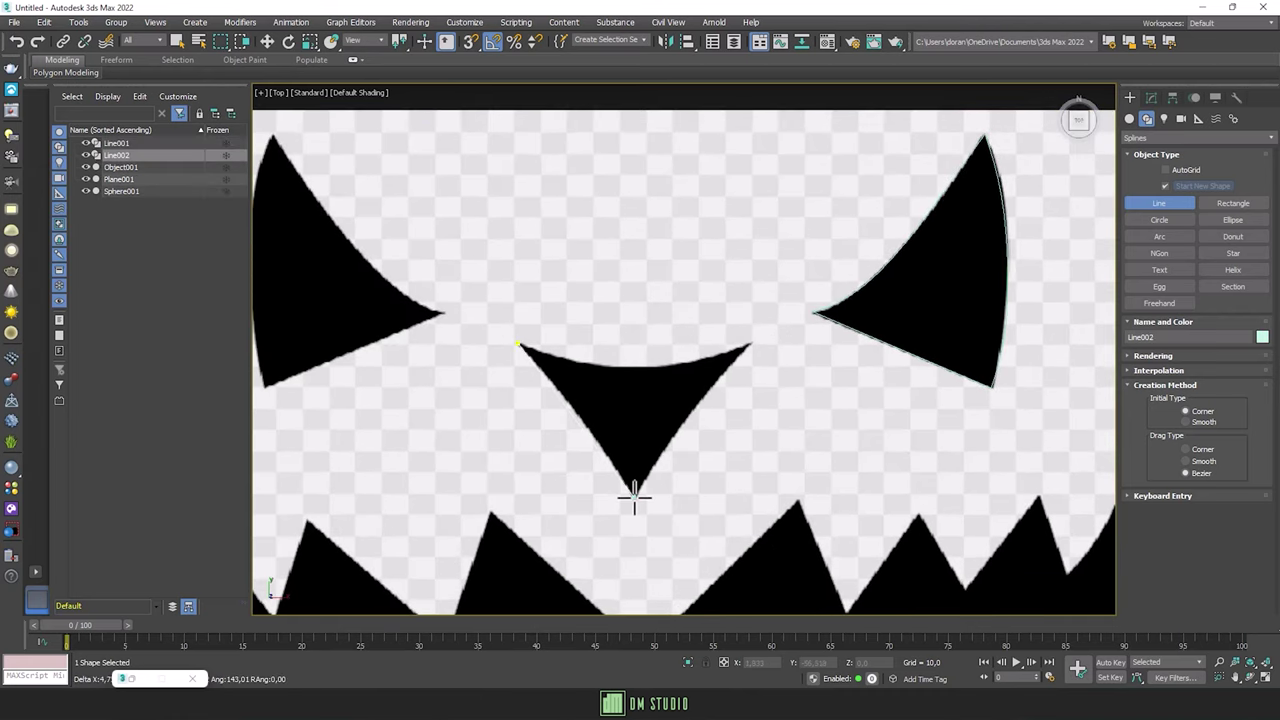
scroll(603, 437, up, 2)
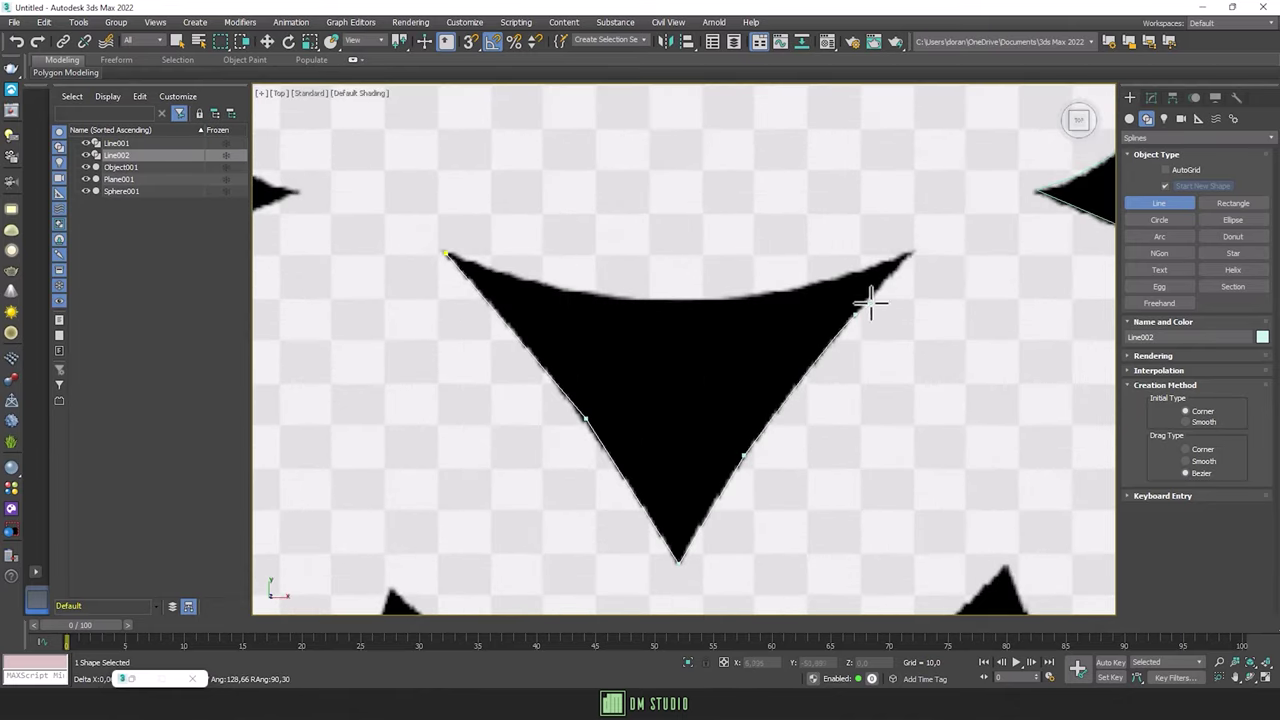
click(422, 255)
click(612, 368)
scroll(586, 400, down, 2)
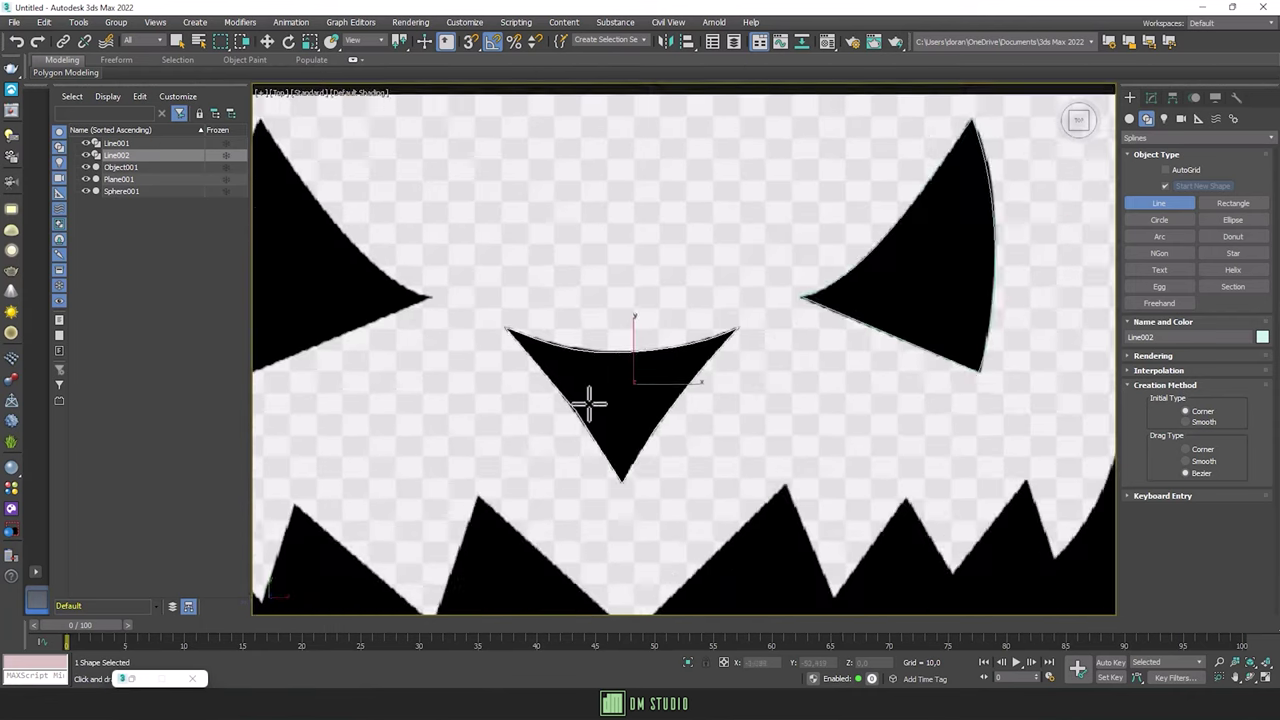
scroll(663, 286, up, 2)
Step: Trace a closed outline around the left eye and begin the mouth outline
click(676, 284)
click(401, 229)
middle_drag(420, 94, 447, 250)
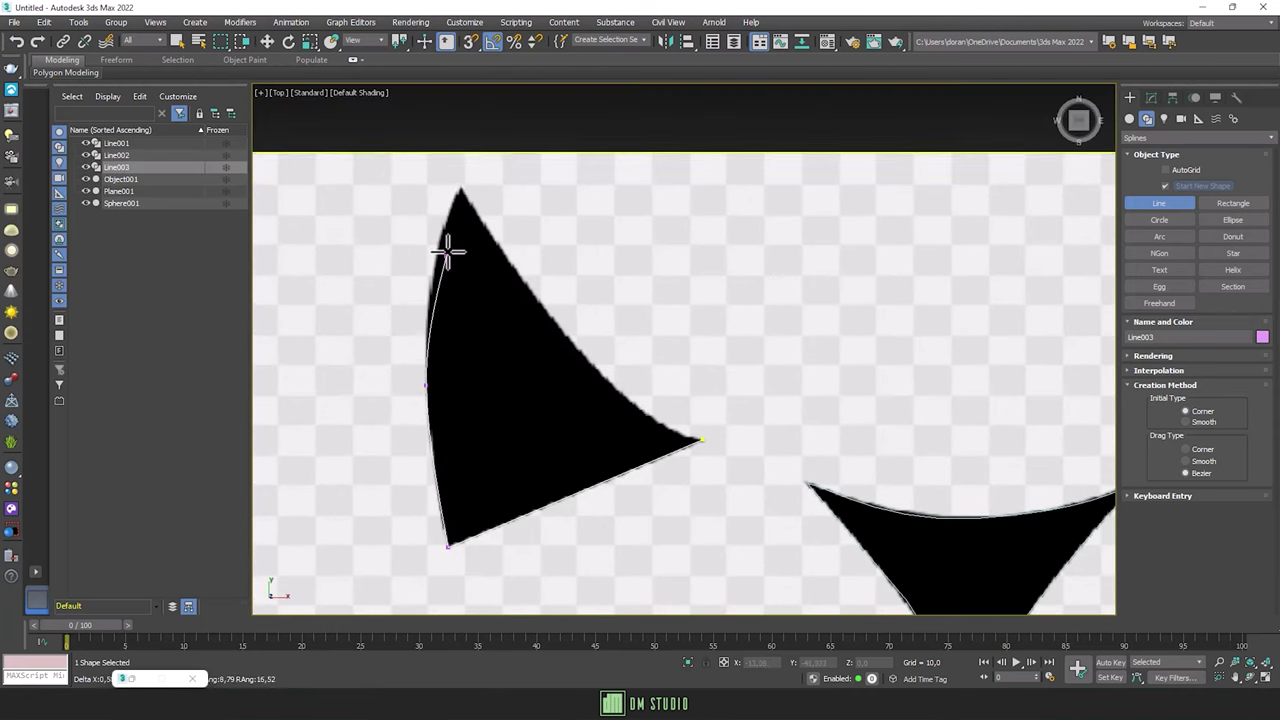
click(702, 440)
click(614, 360)
scroll(749, 463, up, 2)
click(749, 463)
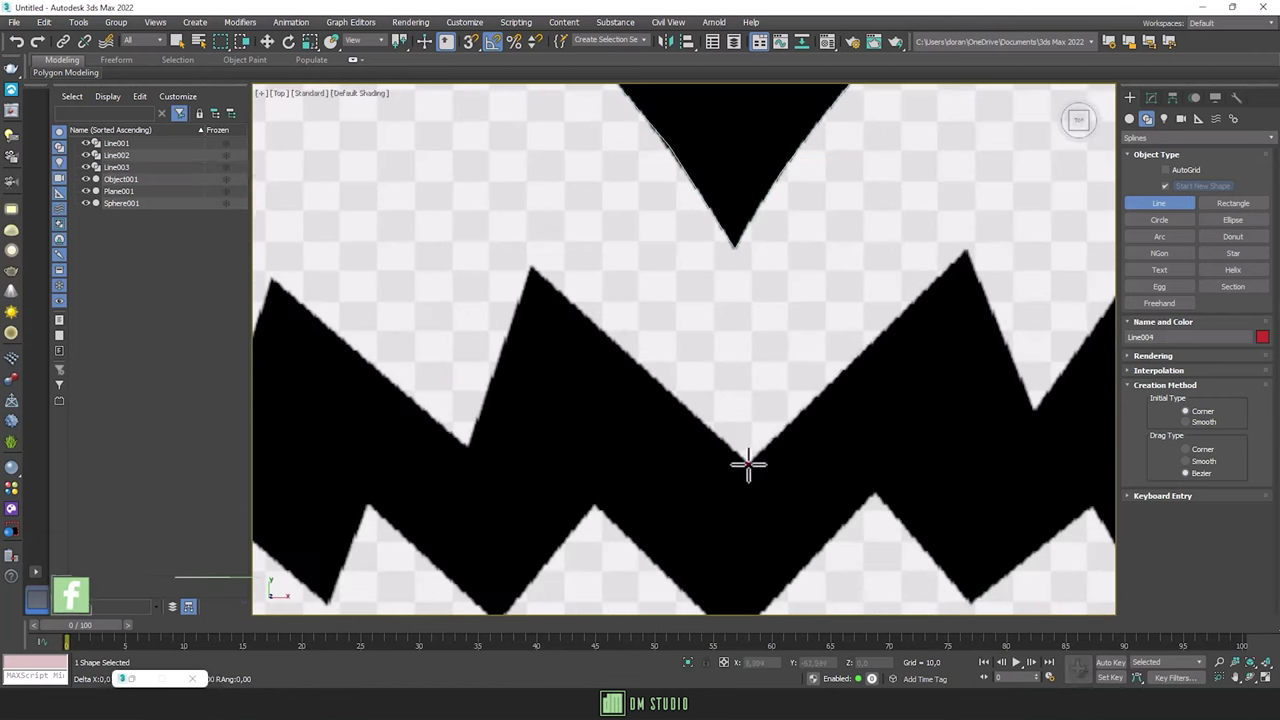
Step: Place mouth outline points along the upper teeth out to the jaw tip
click(968, 251)
middle_drag(1004, 369, 882, 355)
click(916, 394)
click(1016, 254)
middle_drag(1087, 360, 771, 358)
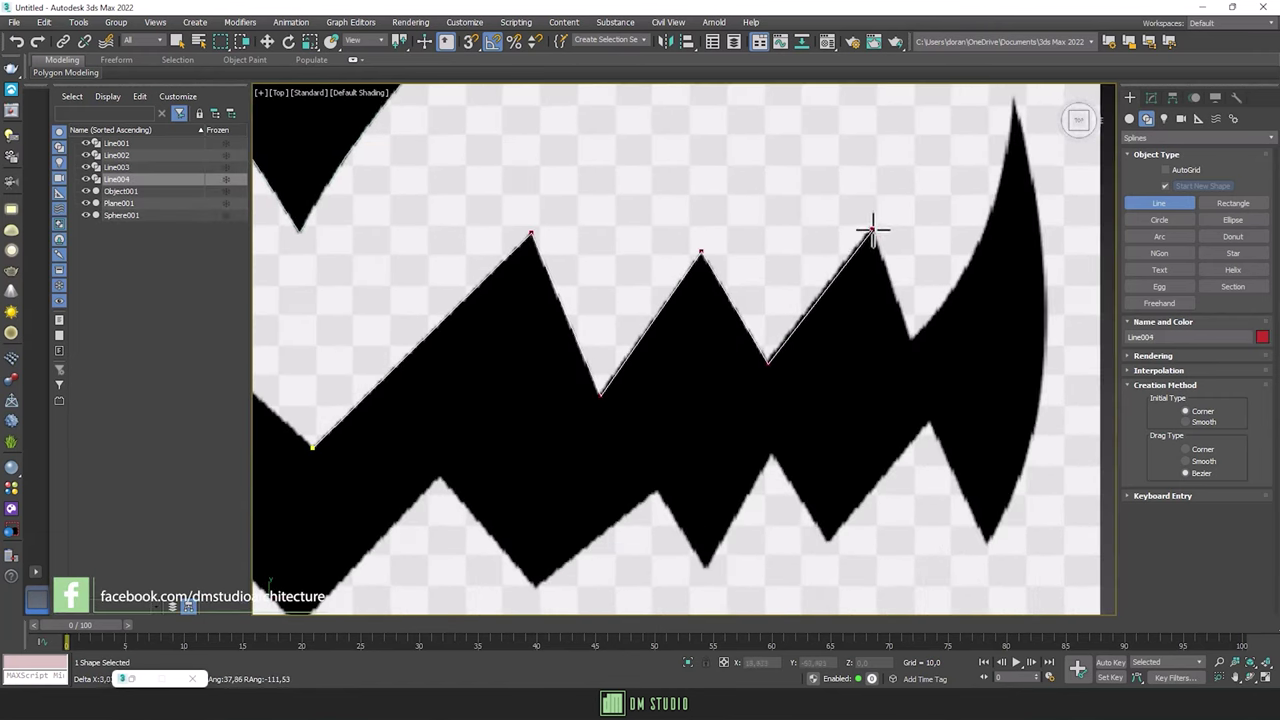
click(910, 340)
middle_drag(990, 219, 913, 297)
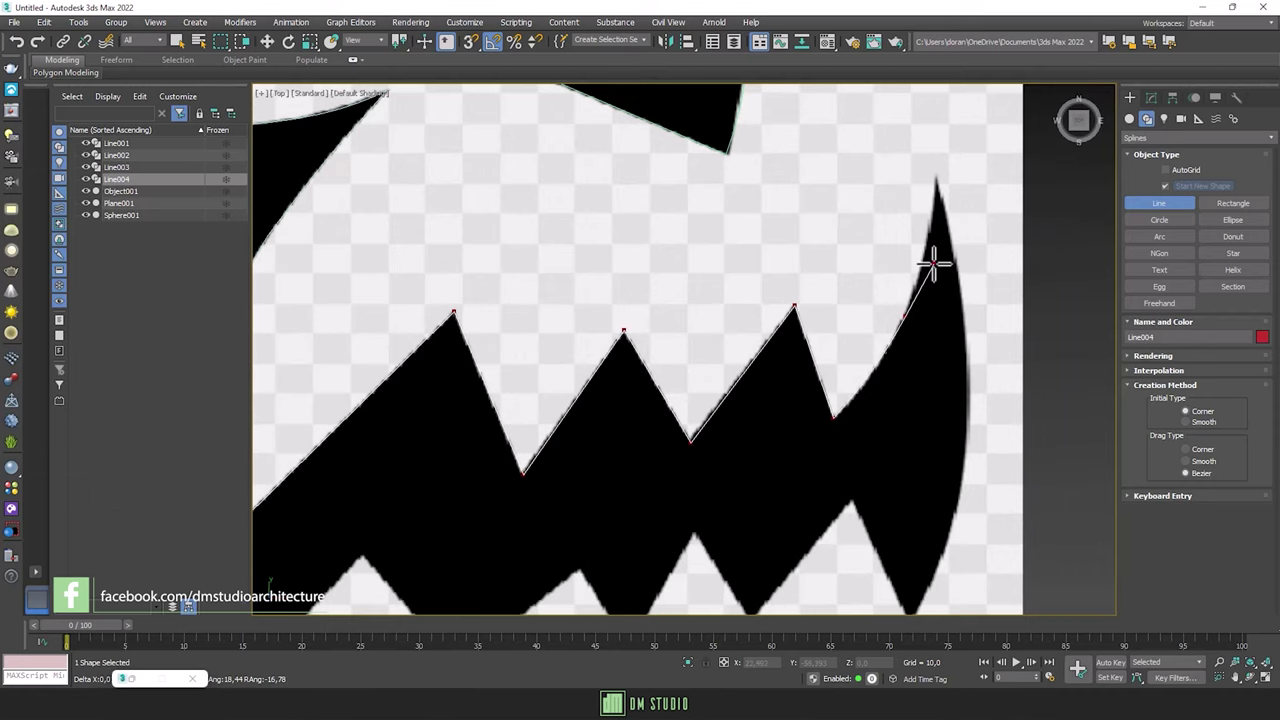
middle_drag(961, 532, 967, 421)
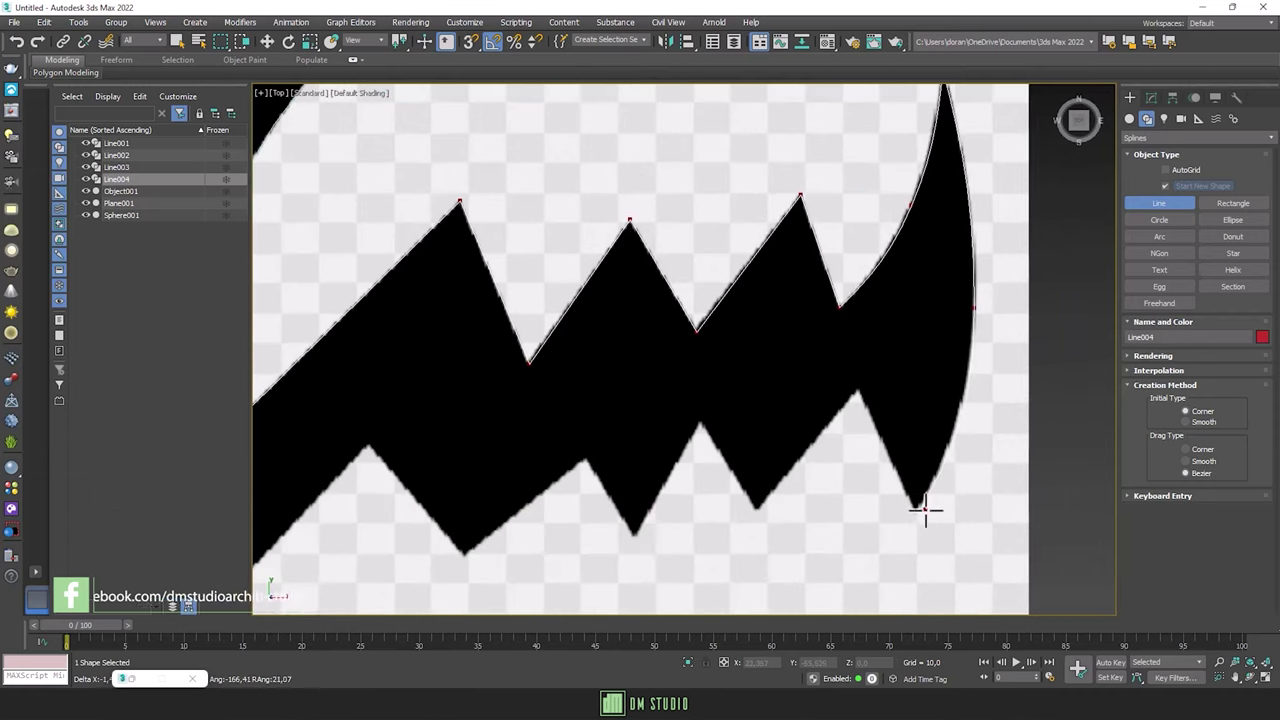
Step: Continue the mouth outline along the lower teeth to the mouth's upper left tip
click(588, 461)
middle_drag(467, 558, 620, 478)
click(521, 366)
middle_drag(307, 440, 623, 366)
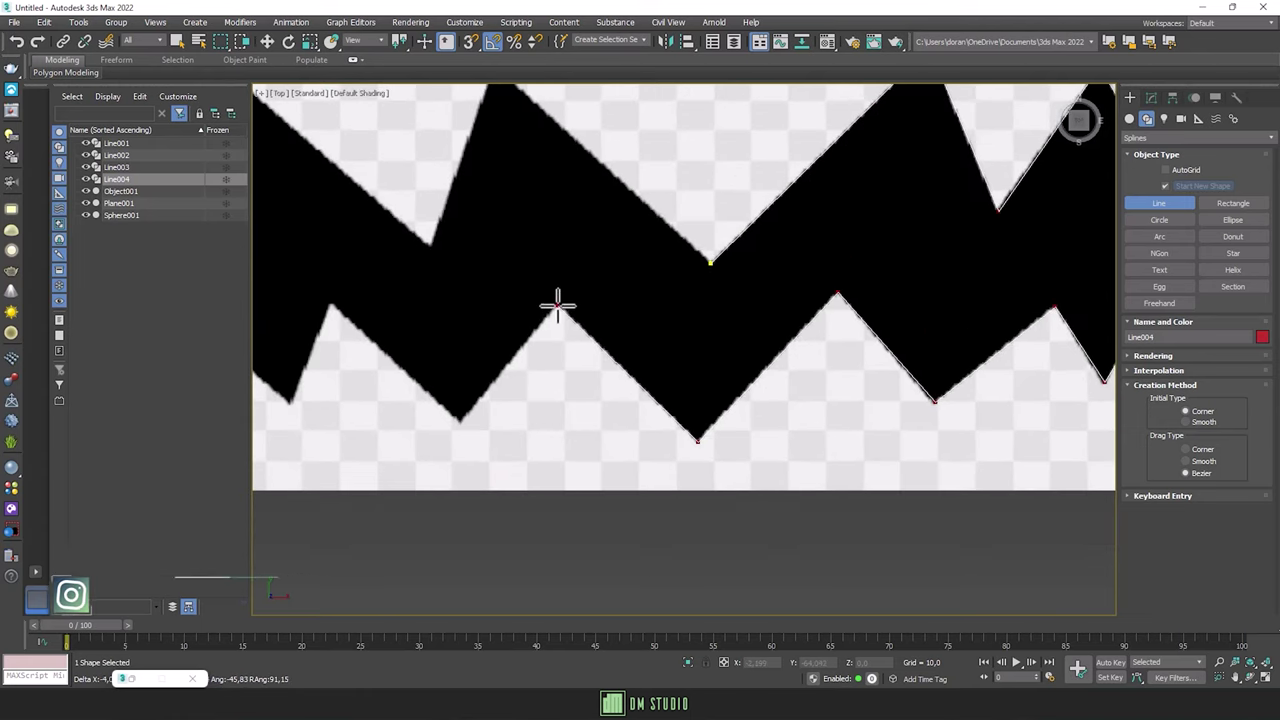
click(462, 421)
middle_drag(331, 304, 616, 315)
click(575, 414)
middle_drag(575, 414, 873, 383)
click(733, 268)
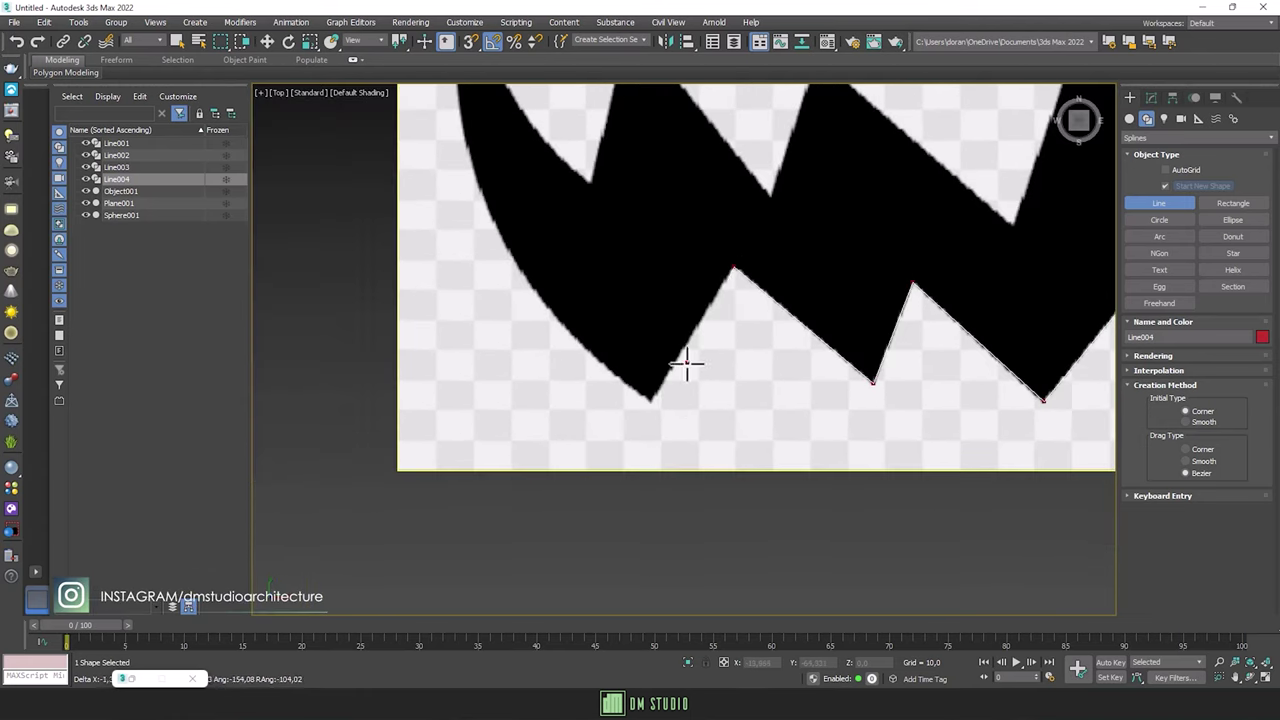
middle_drag(462, 205, 525, 357)
click(515, 127)
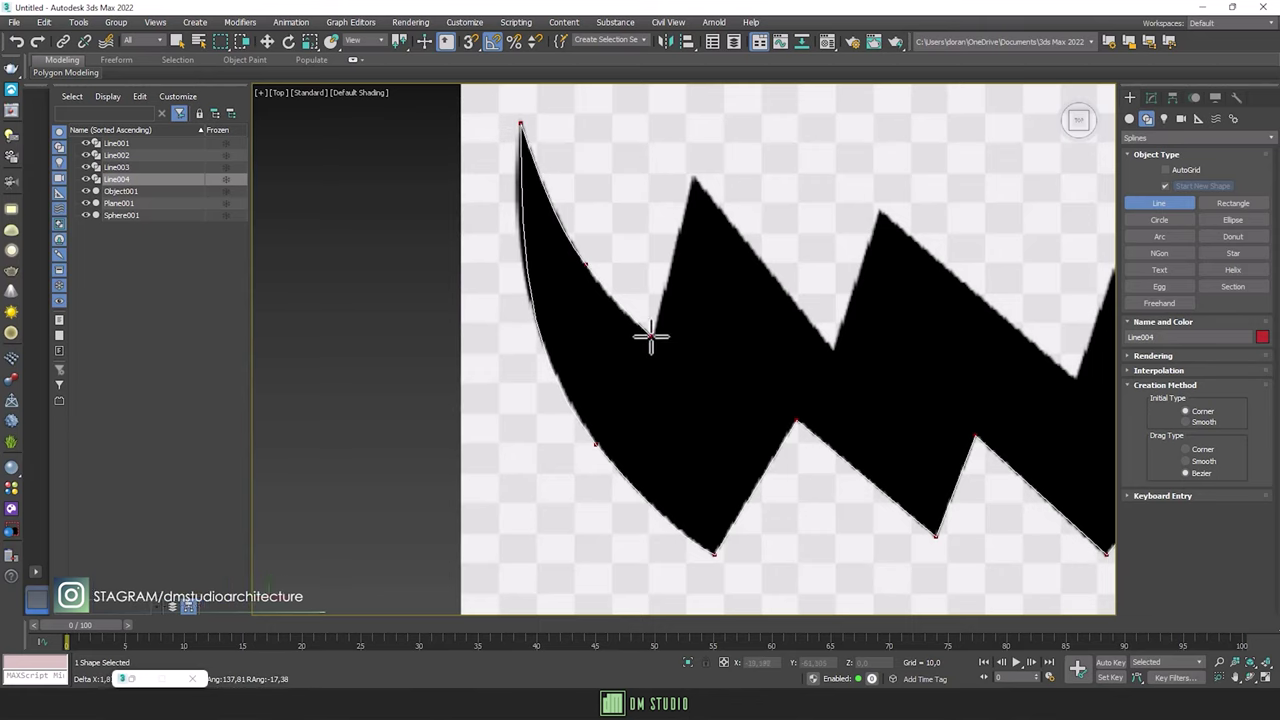
Step: Add the remaining upper-teeth points, close Line004, and select all four face outlines
middle_drag(1077, 366, 863, 366)
click(863, 366)
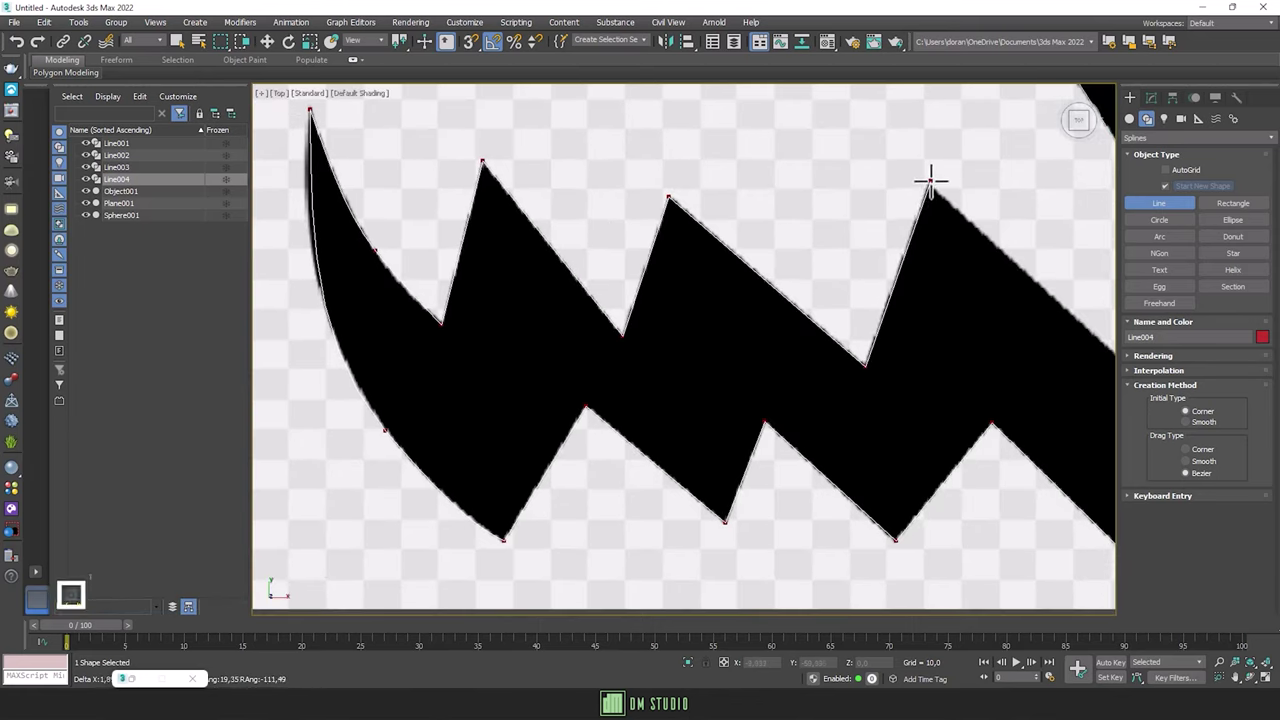
click(929, 186)
middle_drag(929, 186, 593, 186)
click(811, 374)
click(615, 361)
scroll(700, 380, down, 5)
scroll(760, 420, down, 3)
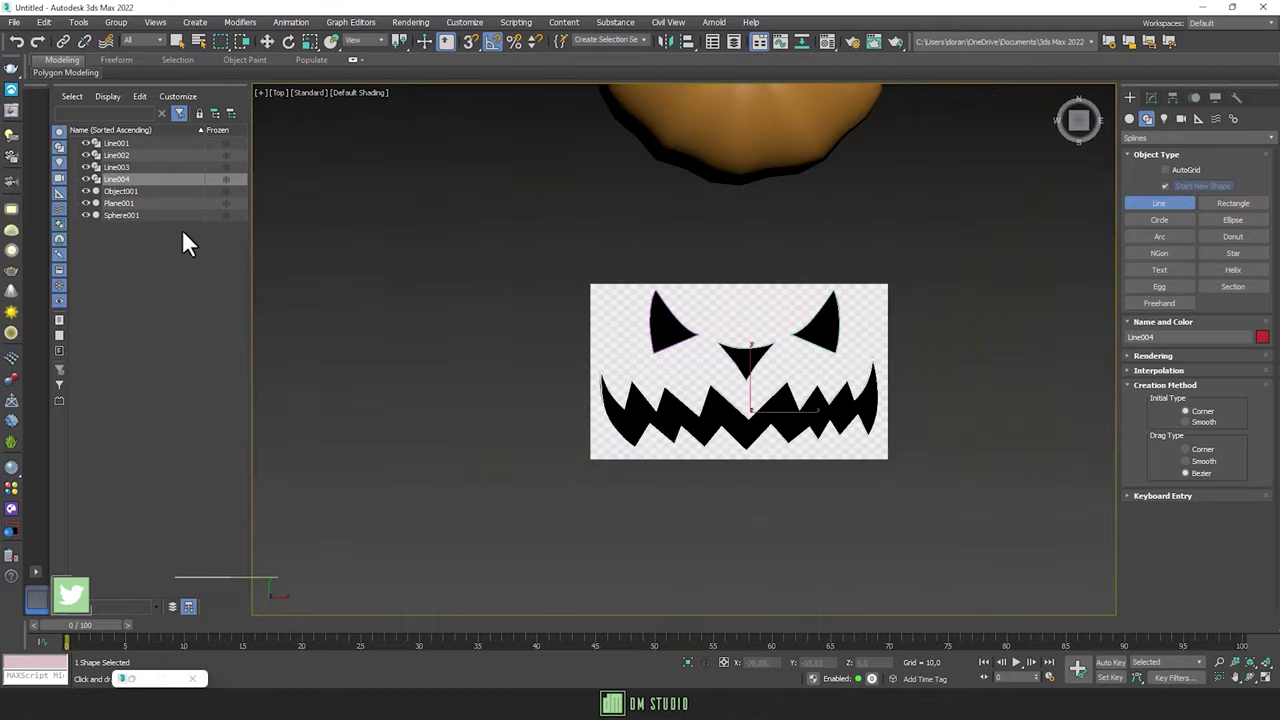
shift+click(116, 143)
Step: Move the four face outlines and rotate them to stand upright
scroll(600, 348, down, 2)
key(w)
mouse_move(668, 309)
mouse_down()
mouse_move(686, 164)
mouse_move(676, 198)
mouse_up()
drag(658, 254, 674, 274)
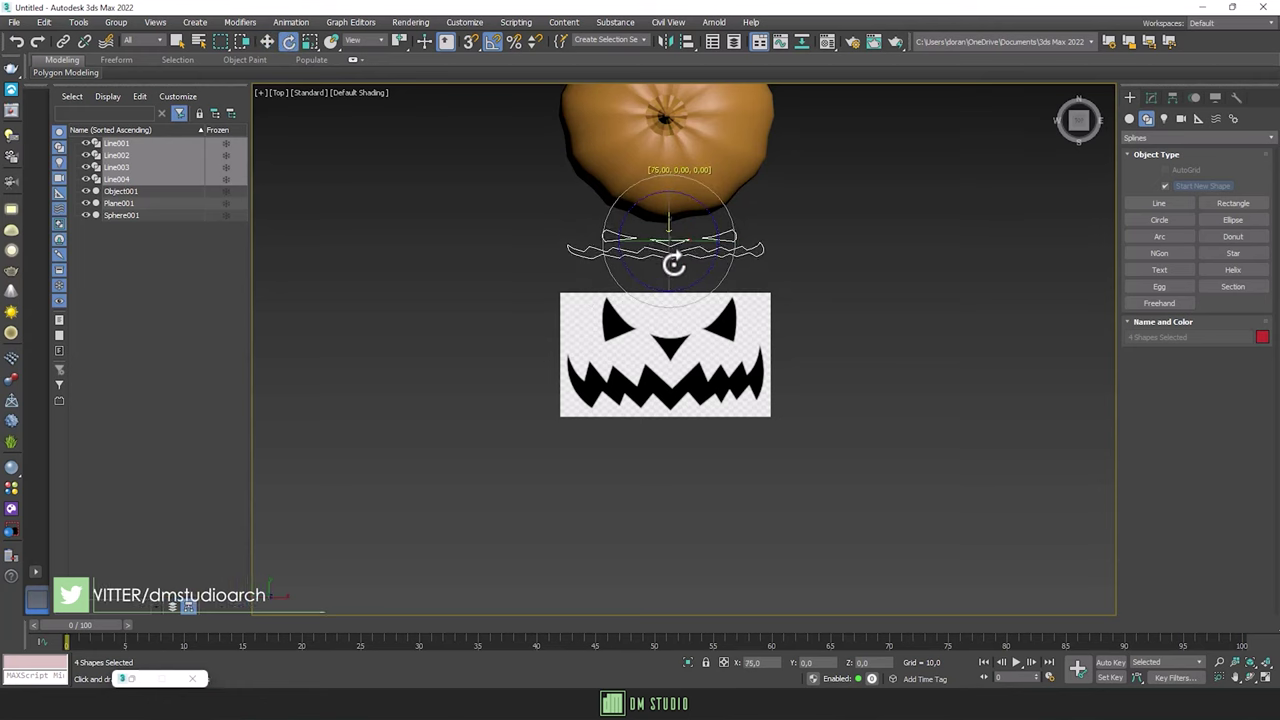
alt+middle_drag(674, 274, 866, 246)
Step: In Front view with edged faces on, raise the outlines onto the pumpkin's face
key(f)
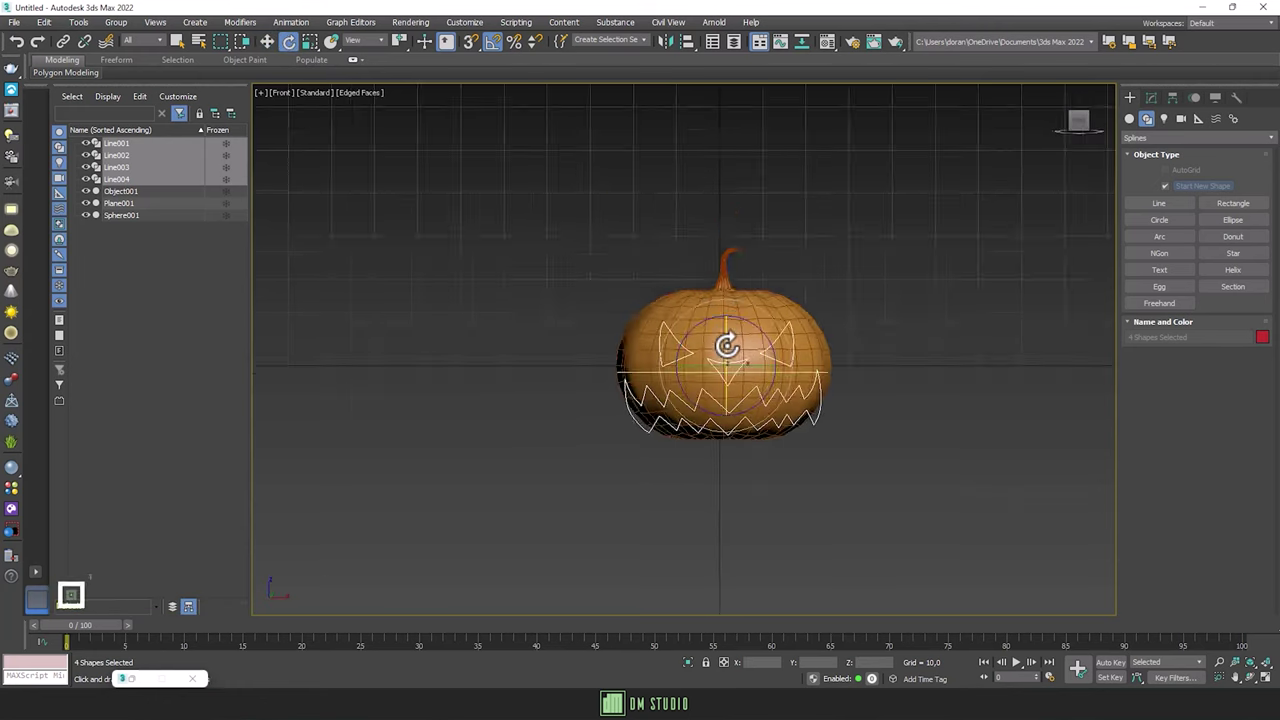
key(F4)
key(r)
scroll(730, 374, up, 3)
key(w)
drag(726, 366, 726, 314)
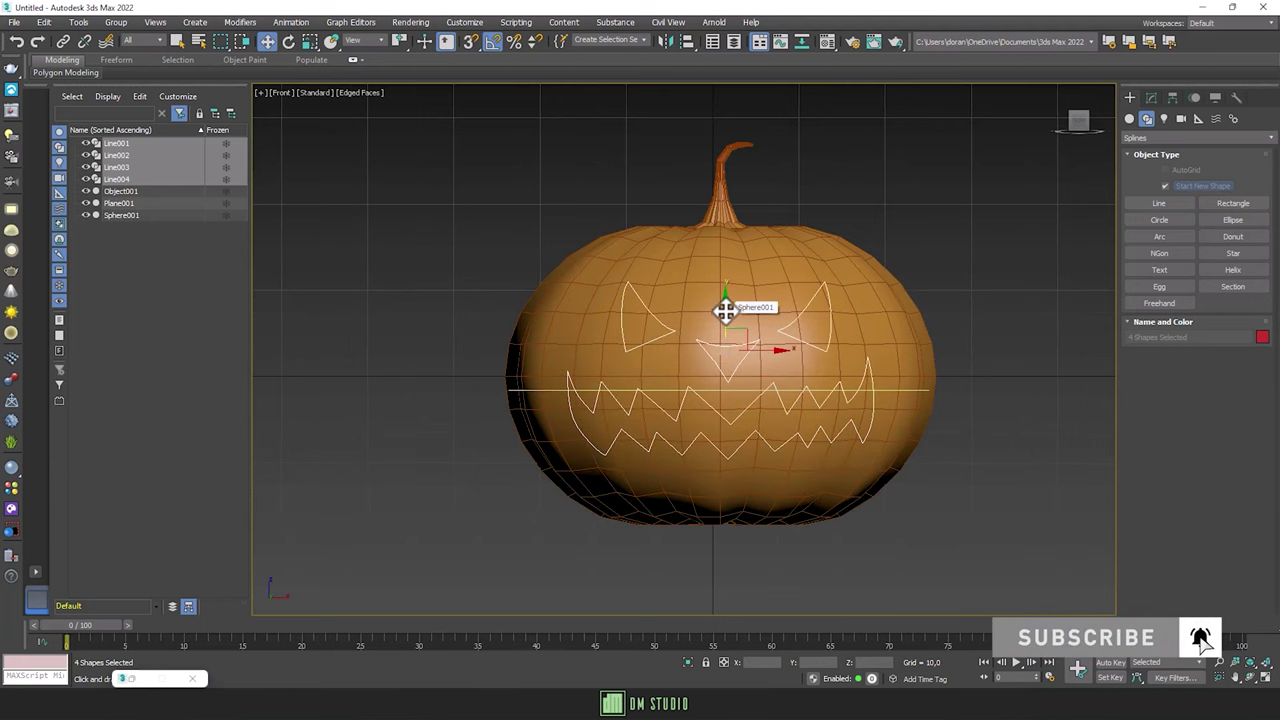
Step: Delete the Plane001 reference image and select the pumpkin body
alt+middle_drag(725, 312, 766, 406)
scroll(766, 406, down, 2)
click(849, 374)
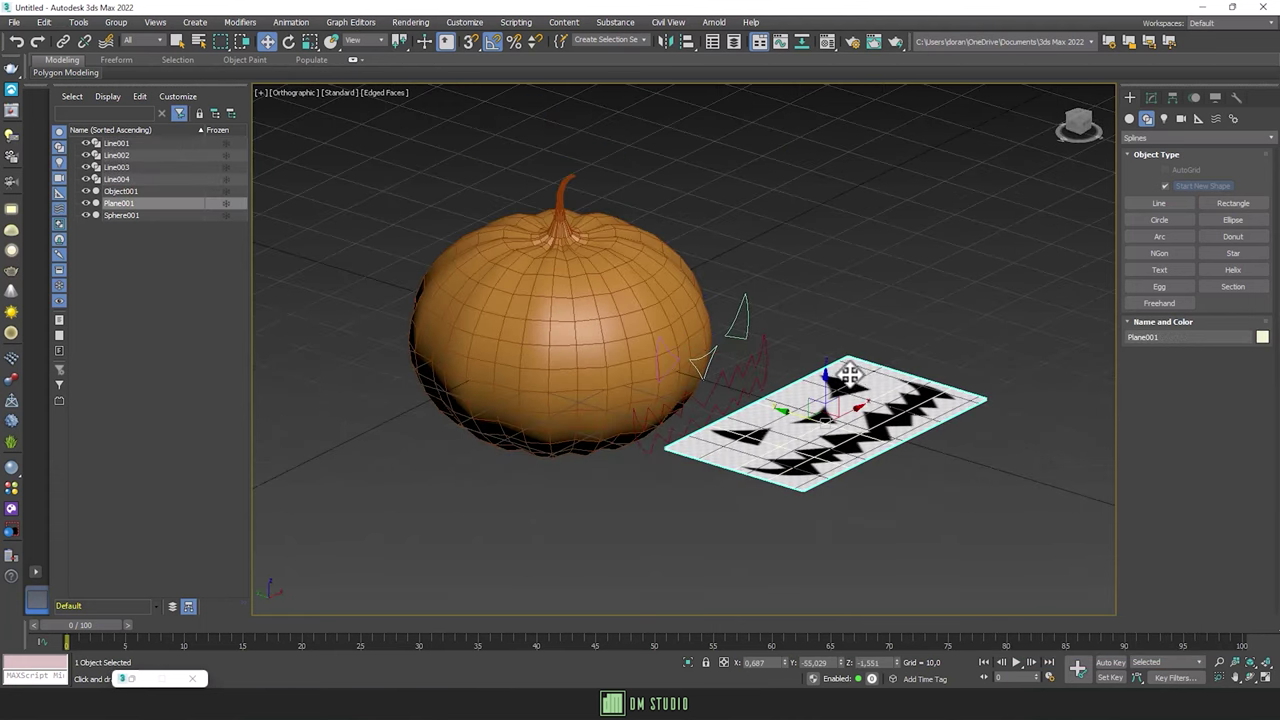
key(Delete)
scroll(680, 295, up, 2)
click(700, 290)
click(1129, 118)
Step: Create a ShapeMerge on Sphere001, picking the eye, nose and mouth outlines
click(1165, 137)
click(1170, 172)
click(1230, 219)
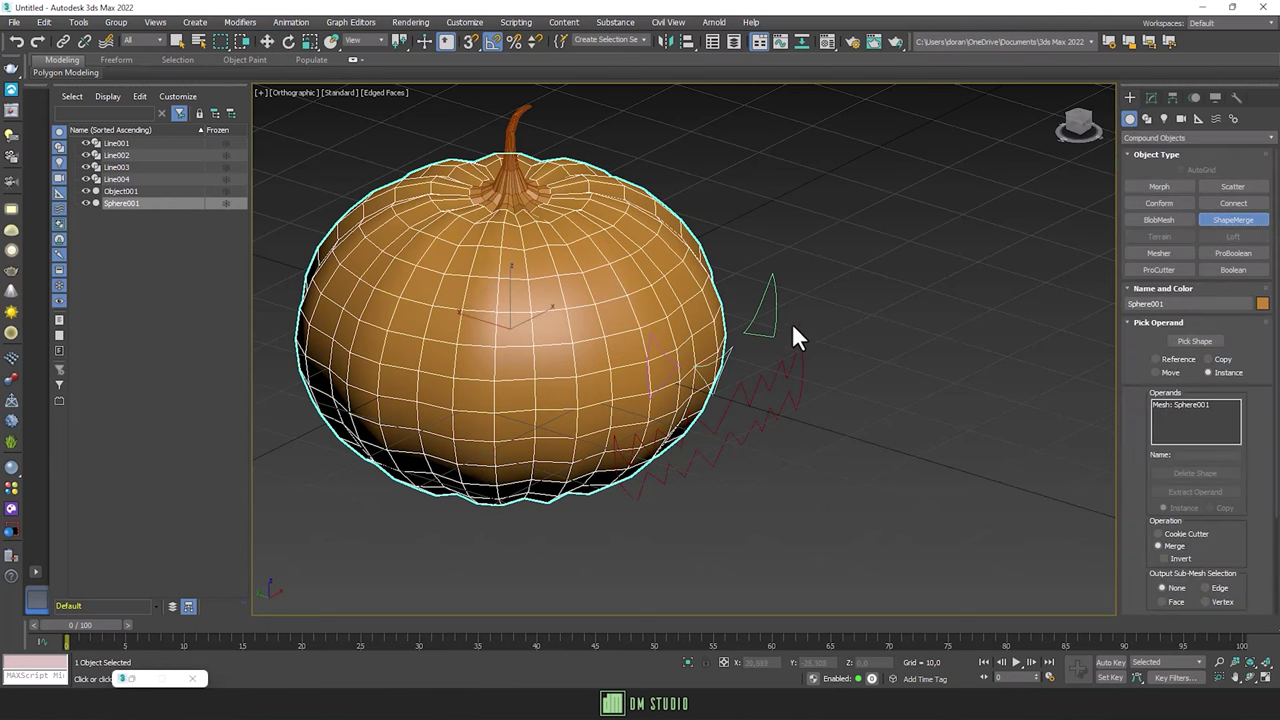
alt+middle_drag(792, 325, 818, 335)
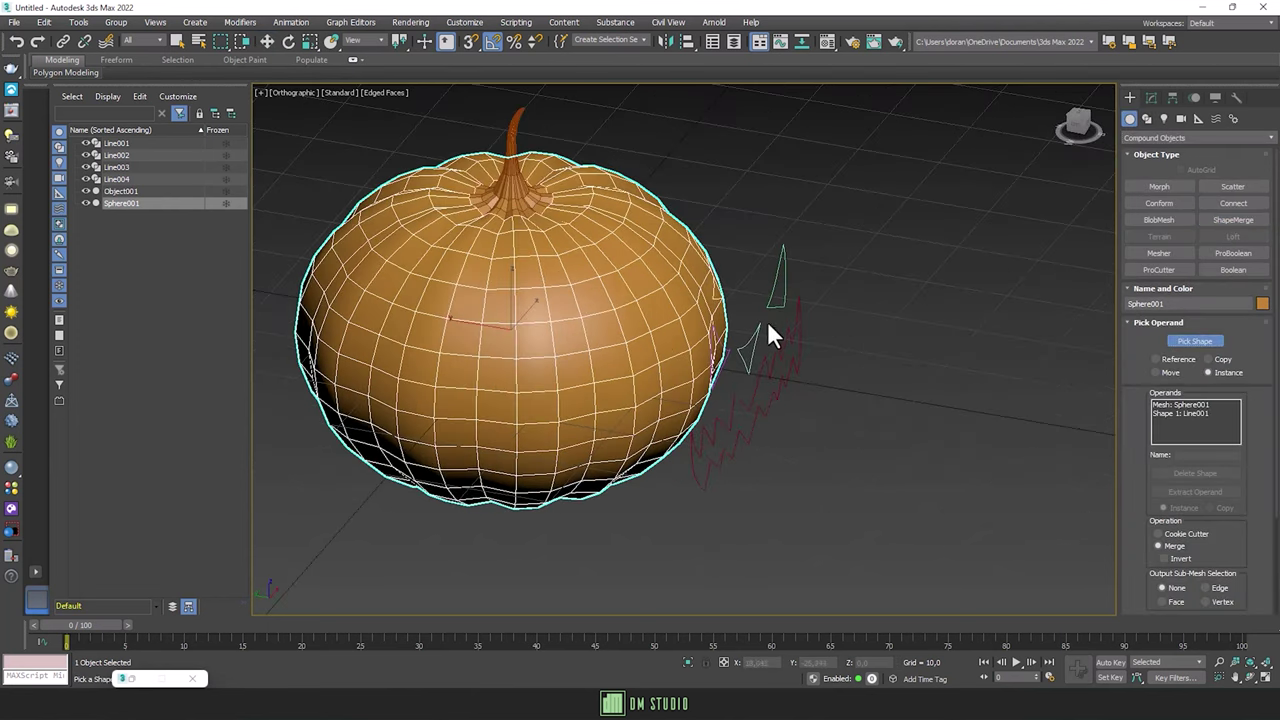
click(712, 355)
click(745, 350)
alt+middle_drag(800, 400, 866, 416)
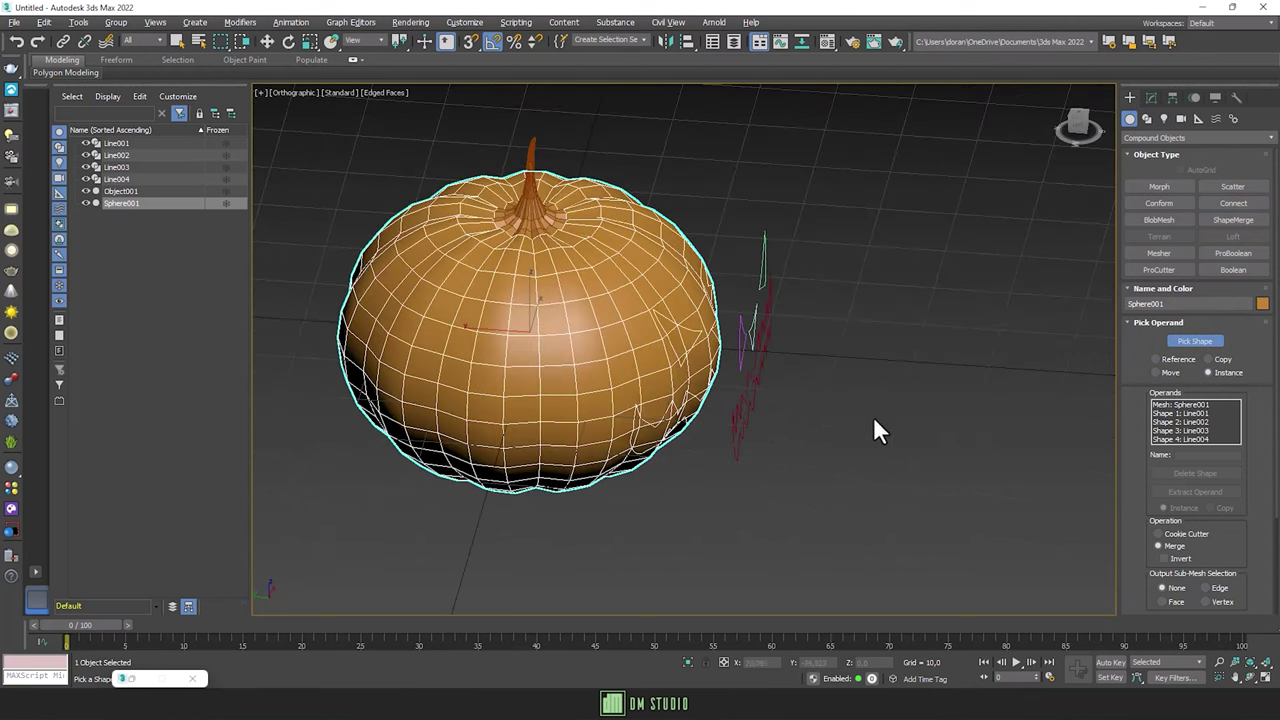
right_click(903, 378)
Step: Delete the original Line001–Line004 splines and reselect the pumpkin
drag(126, 144, 124, 178)
key(Delete)
alt+middle_drag(480, 320, 512, 316)
click(583, 243)
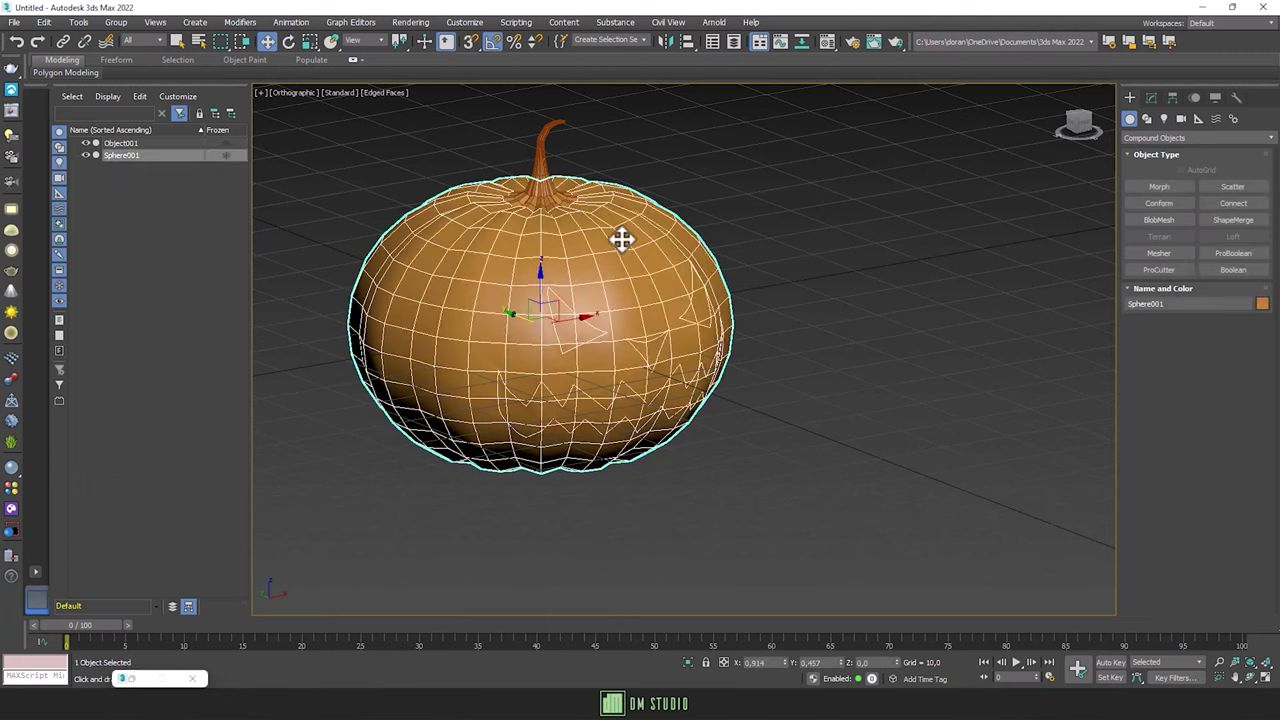
click(1151, 97)
Step: Convert the pumpkin to Editable Poly and delete the selected face polygons to cut the holes
right_click(1160, 177)
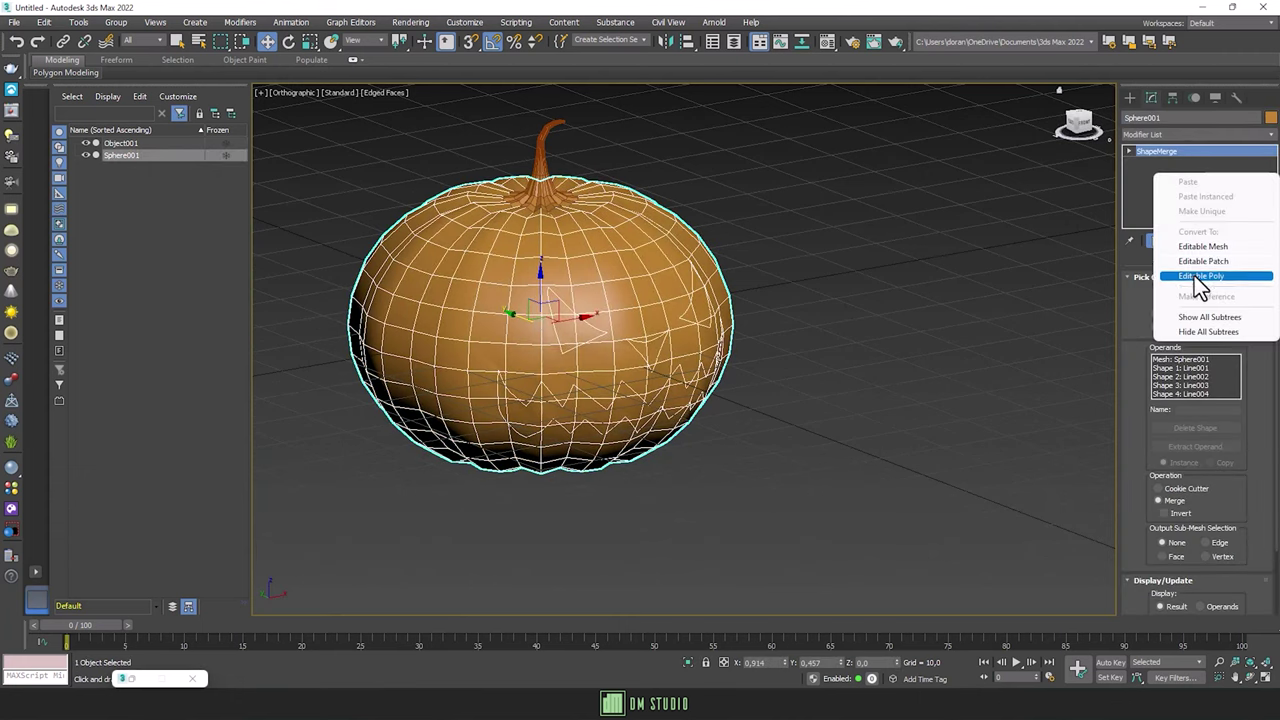
click(1194, 280)
click(1210, 292)
mouse_move(580, 370)
alt+middle_down()
mouse_move(629, 373)
mouse_move(1047, 200)
alt+middle_up()
key(Delete)
Step: Add a Shell modifier to the pumpkin with outer amount 0
click(1157, 134)
text(sh)
click(1141, 228)
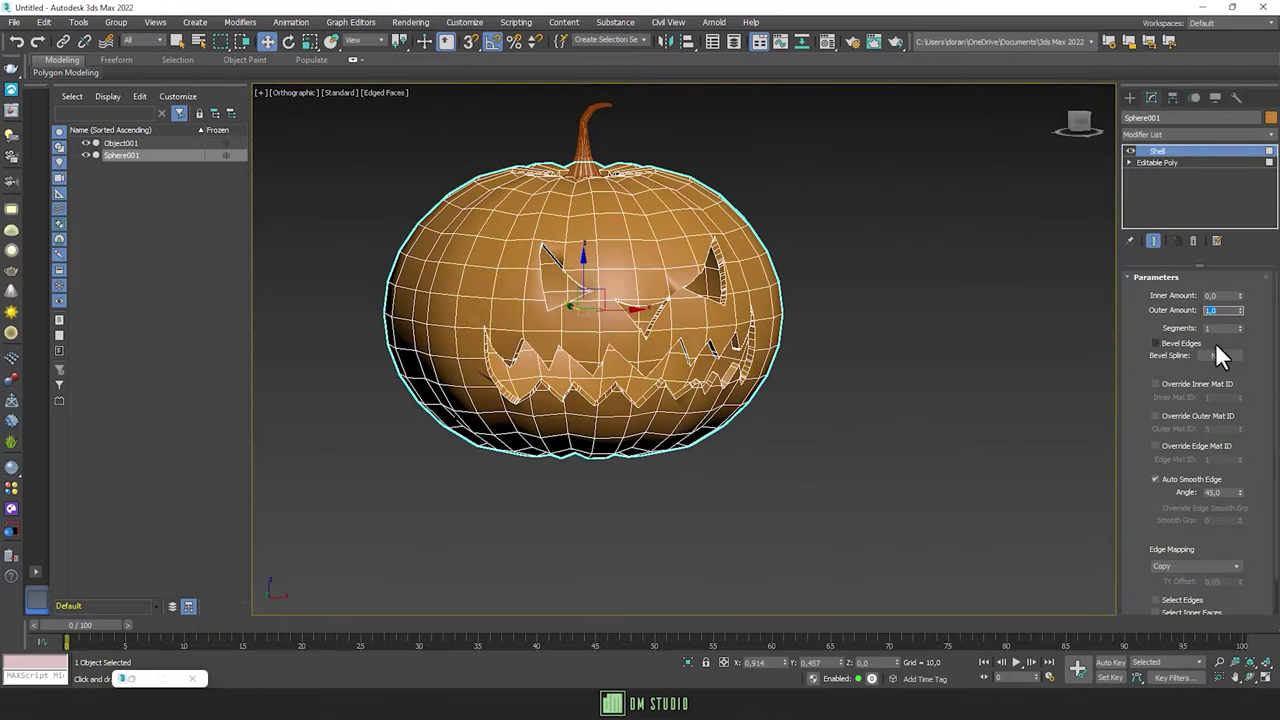
text(0)
key(Tab)
key(Return)
mouse_move(780, 290)
alt+middle_down()
mouse_move(651, 251)
mouse_move(763, 286)
alt+middle_up()
scroll(693, 318, up, 3)
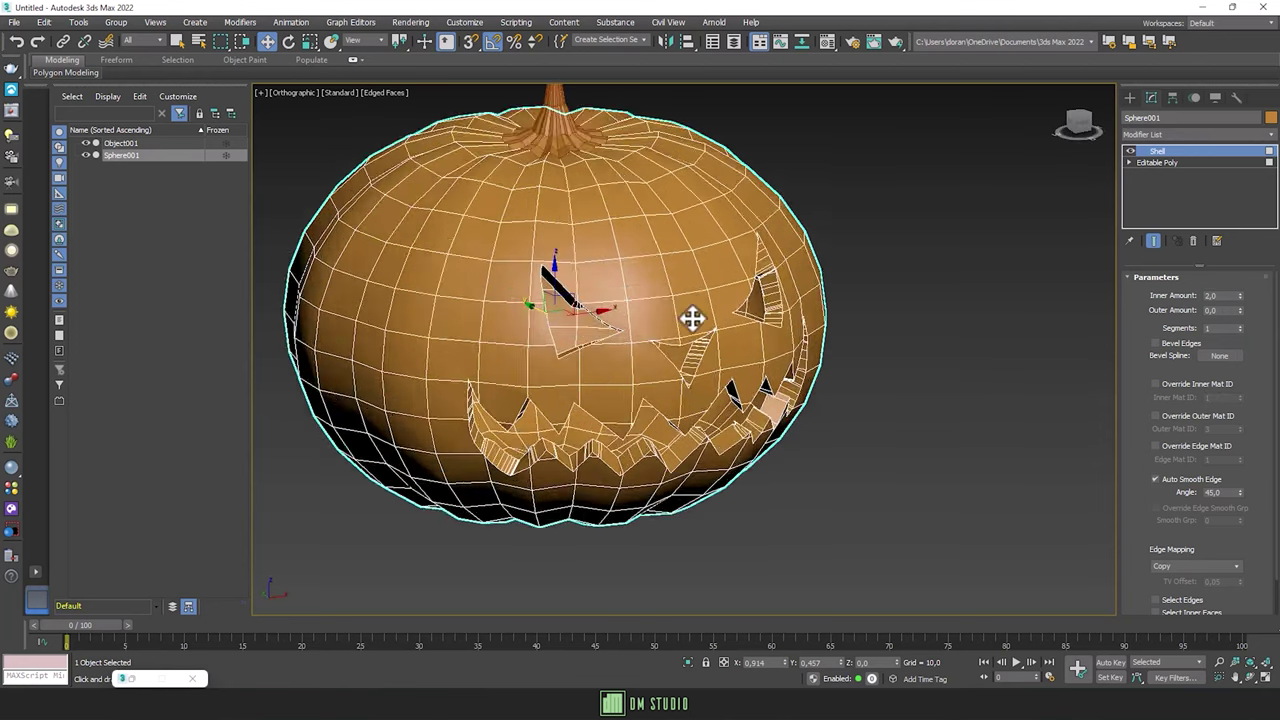
Step: Turn on Bevel Edges with 6 segments and set the shell's inner amount to 3
click(1156, 343)
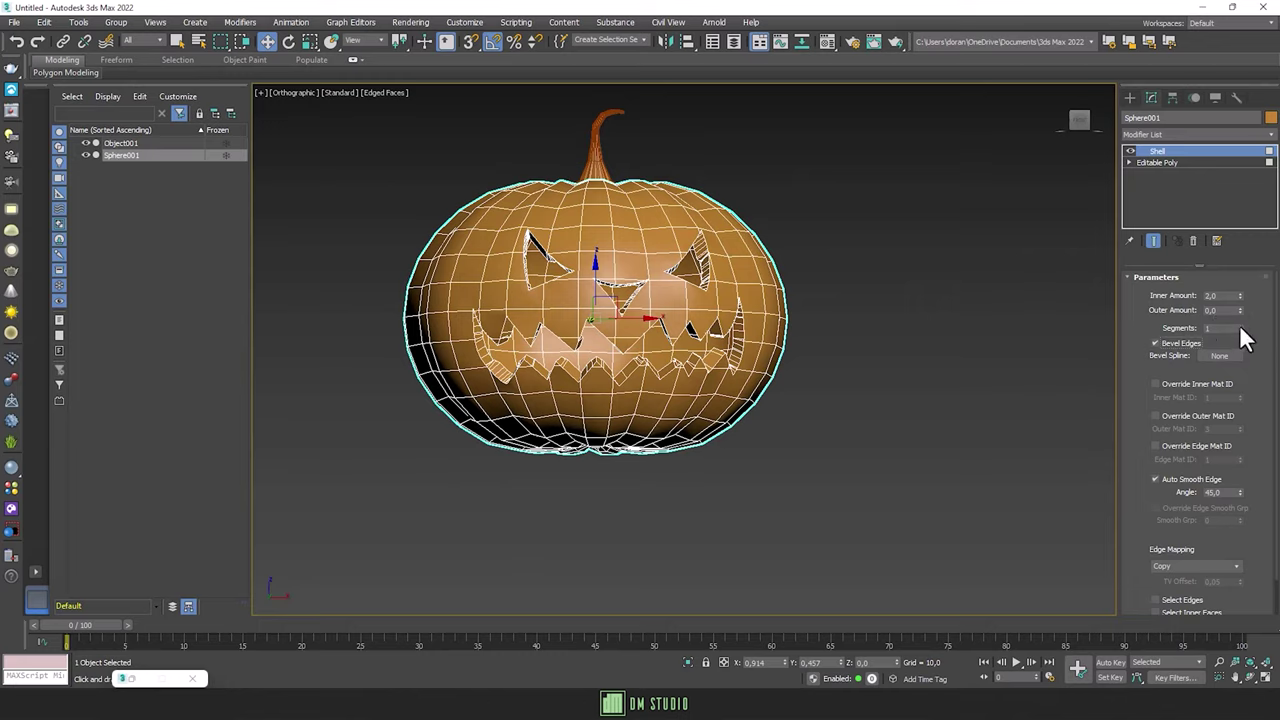
drag(1240, 328, 1240, 300)
mouse_move(785, 406)
alt+middle_down()
mouse_move(836, 388)
mouse_move(793, 352)
mouse_move(925, 364)
mouse_move(886, 343)
mouse_move(731, 349)
mouse_move(816, 362)
mouse_move(937, 306)
mouse_move(903, 363)
alt+middle_up()
double_click(1210, 295)
text(3)
key(Return)
click(820, 364)
Step: In the Material Editor, set the second material slot to VRayMtl
scroll(846, 350, up, 3)
scroll(903, 363, down, 2)
scroll(894, 314, up, 3)
key(m)
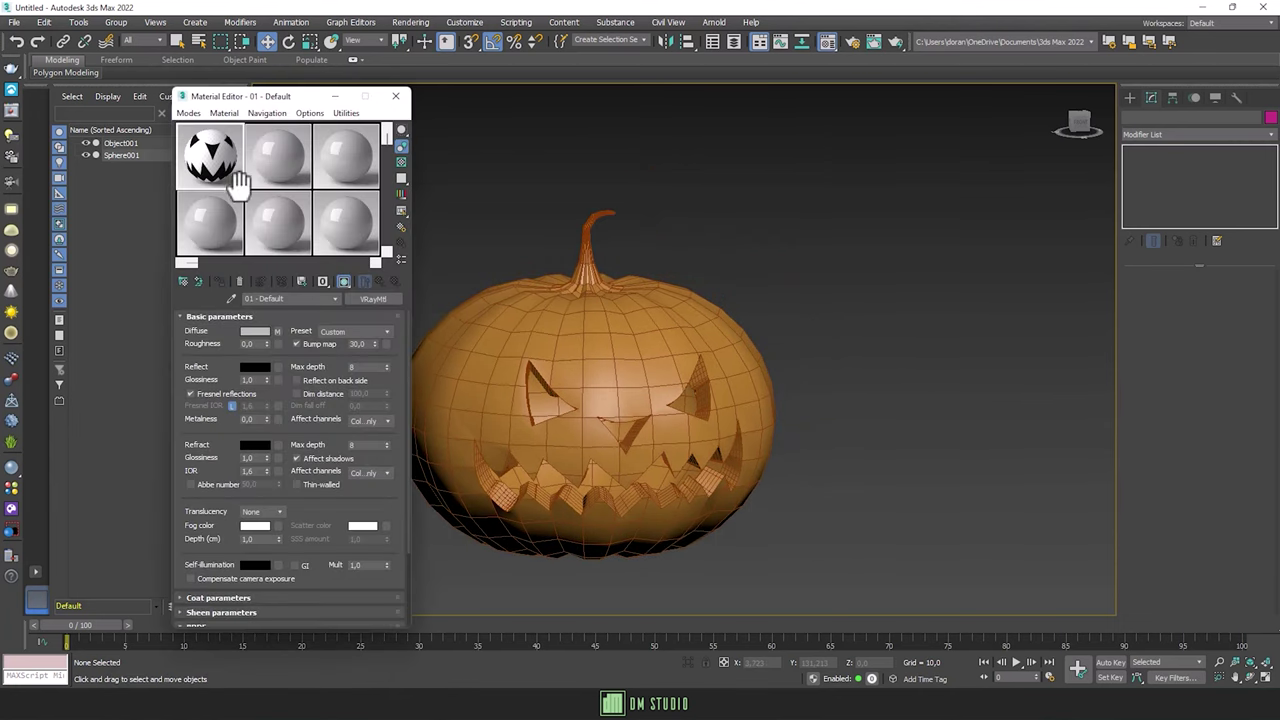
click(278, 155)
click(365, 299)
double_click(538, 451)
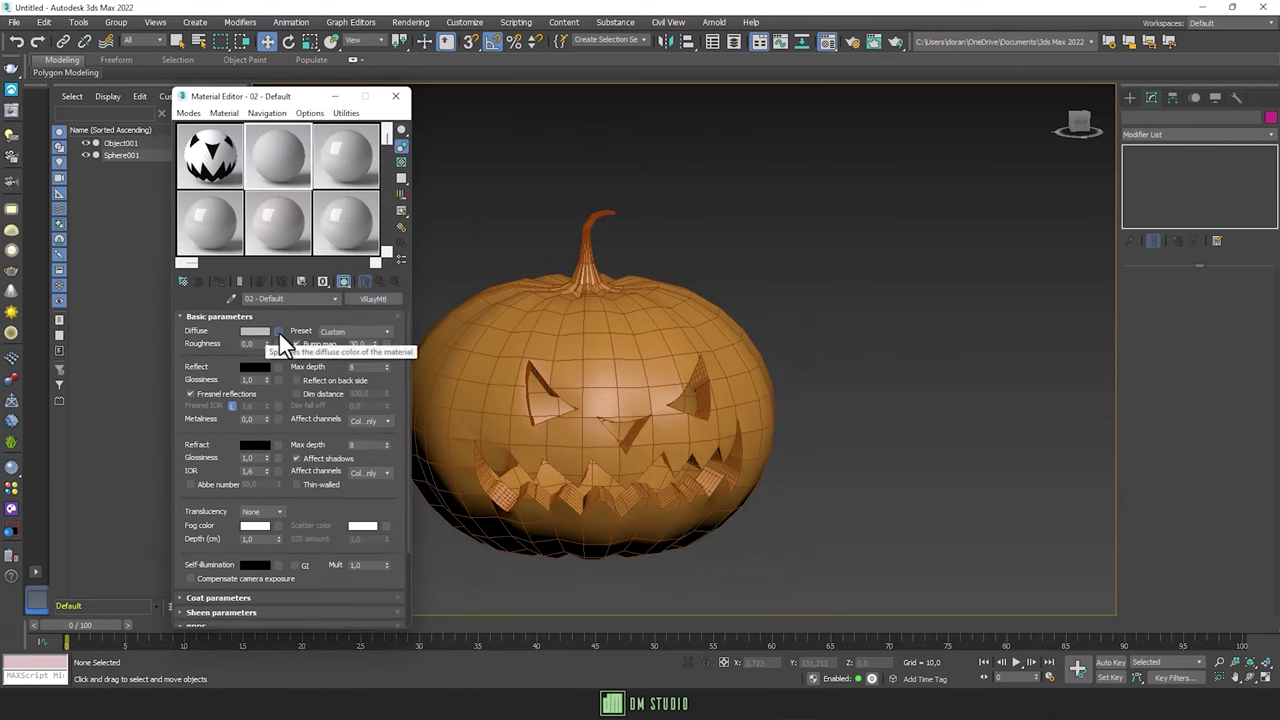
Step: Load Pumpkin_001_basecolor.jpg as a Bitmap in the orange material's Diffuse map
click(279, 333)
scroll(566, 325, down, 5)
scroll(550, 405, down, 5)
double_click(549, 443)
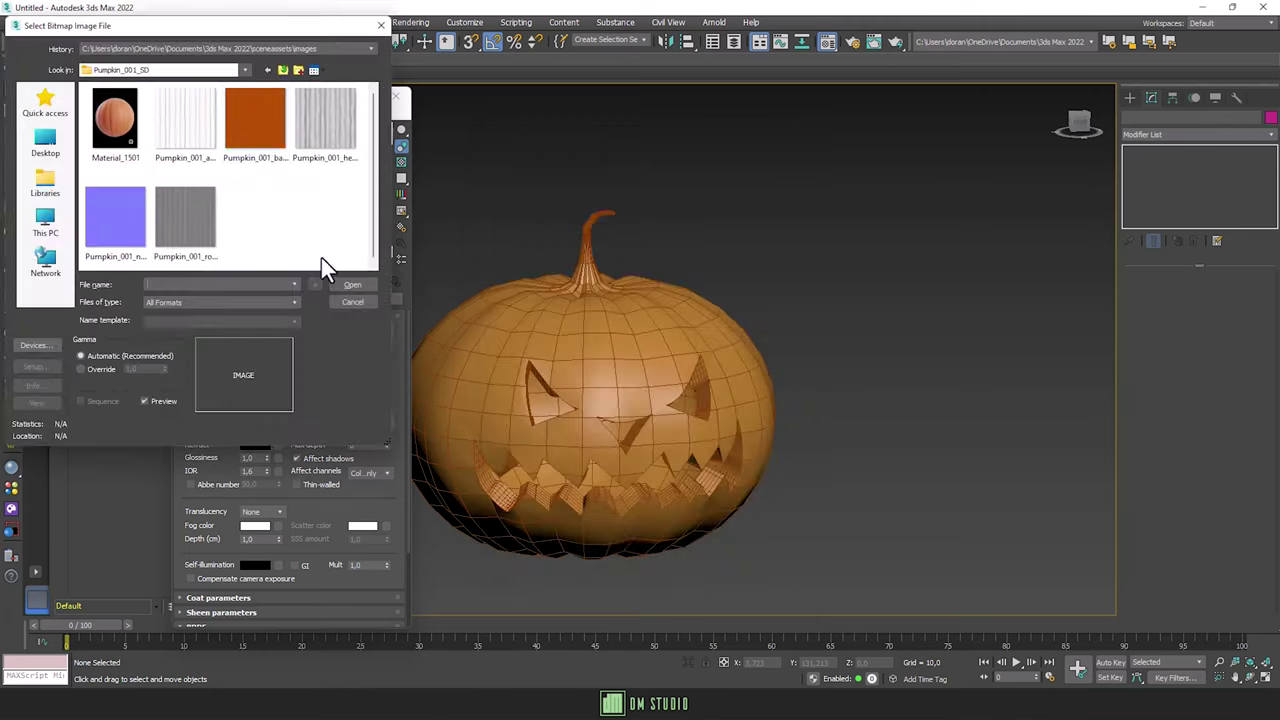
click(265, 114)
click(354, 284)
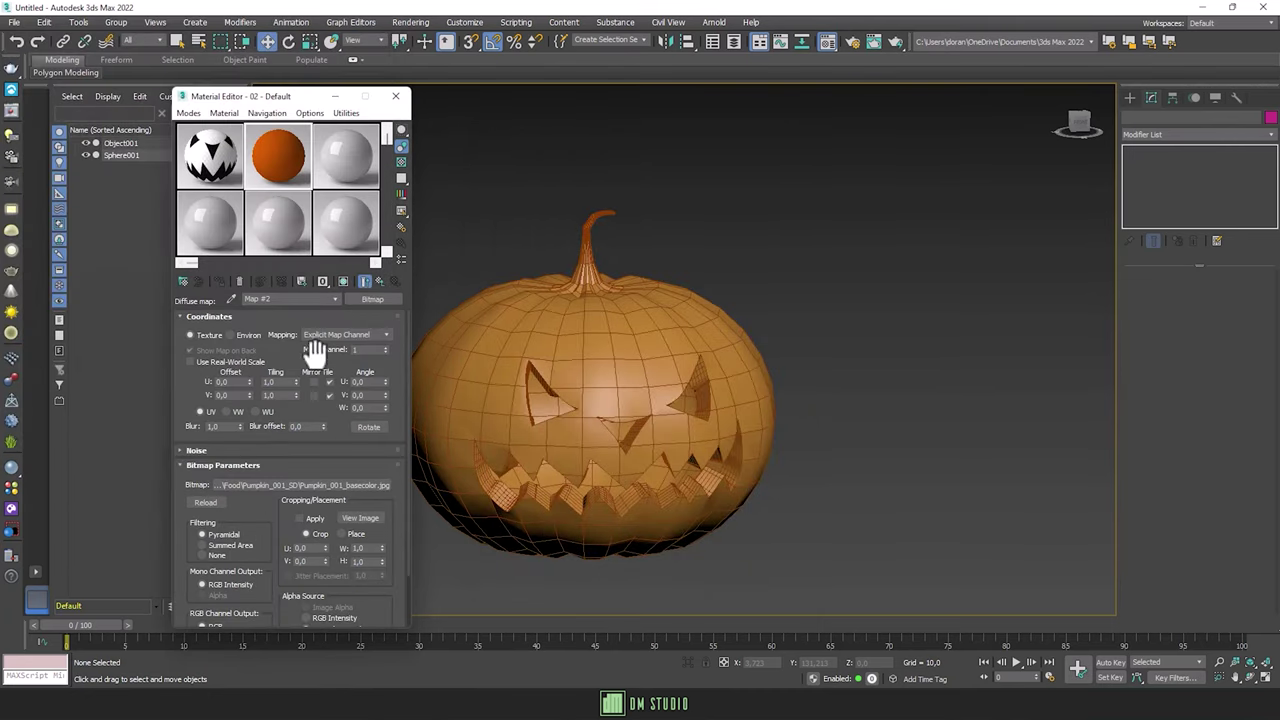
click(343, 281)
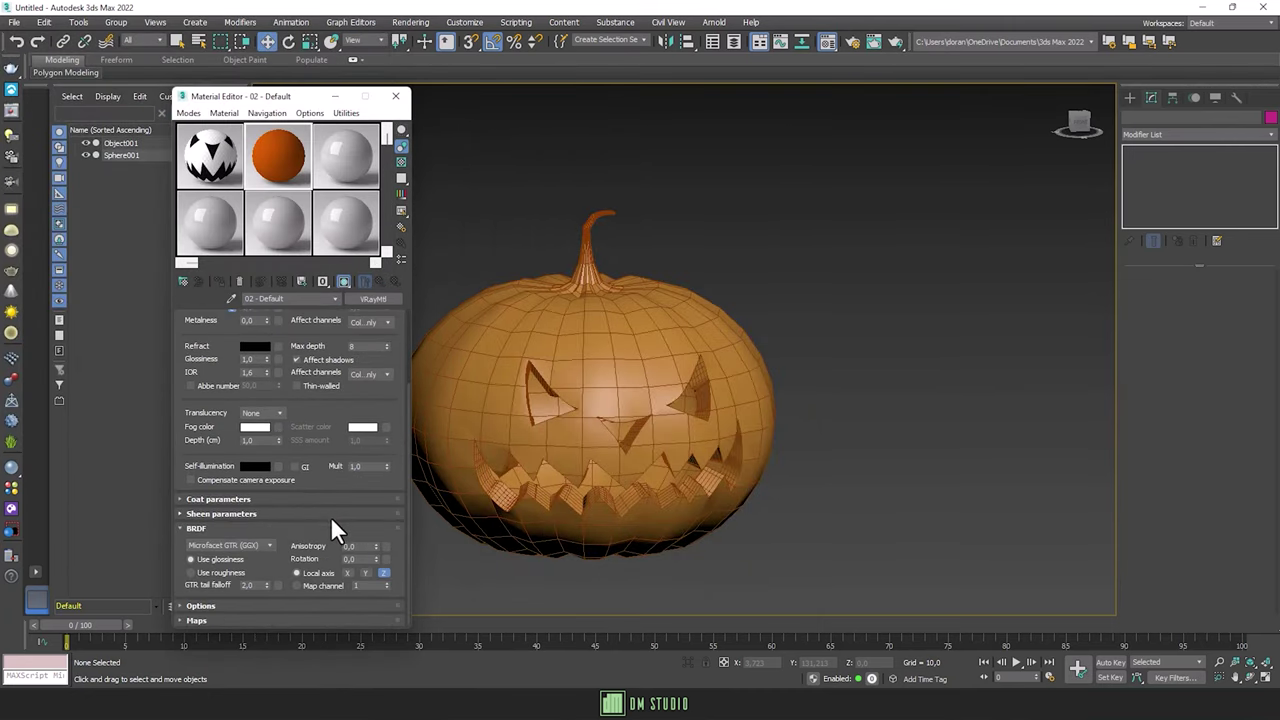
Step: Drag the ambientOcclusion texture onto the Bump map and set slot 03 to VRayMtl
click(210, 620)
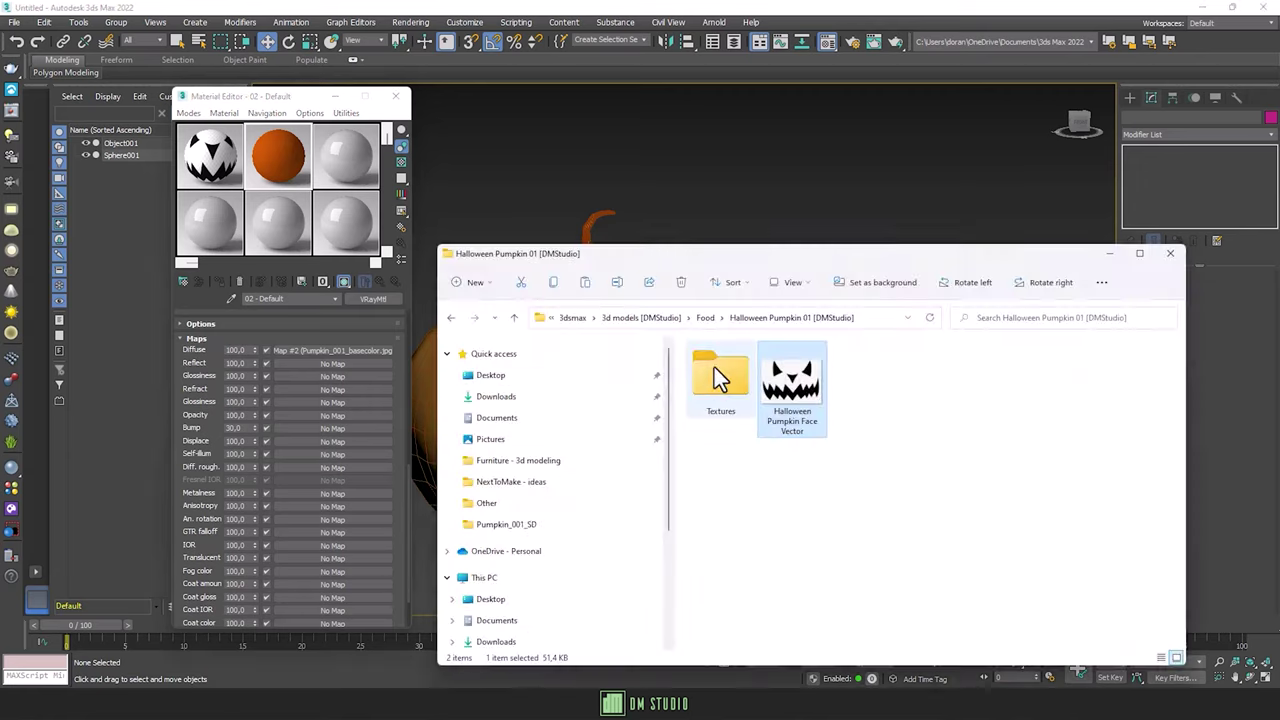
double_click(714, 367)
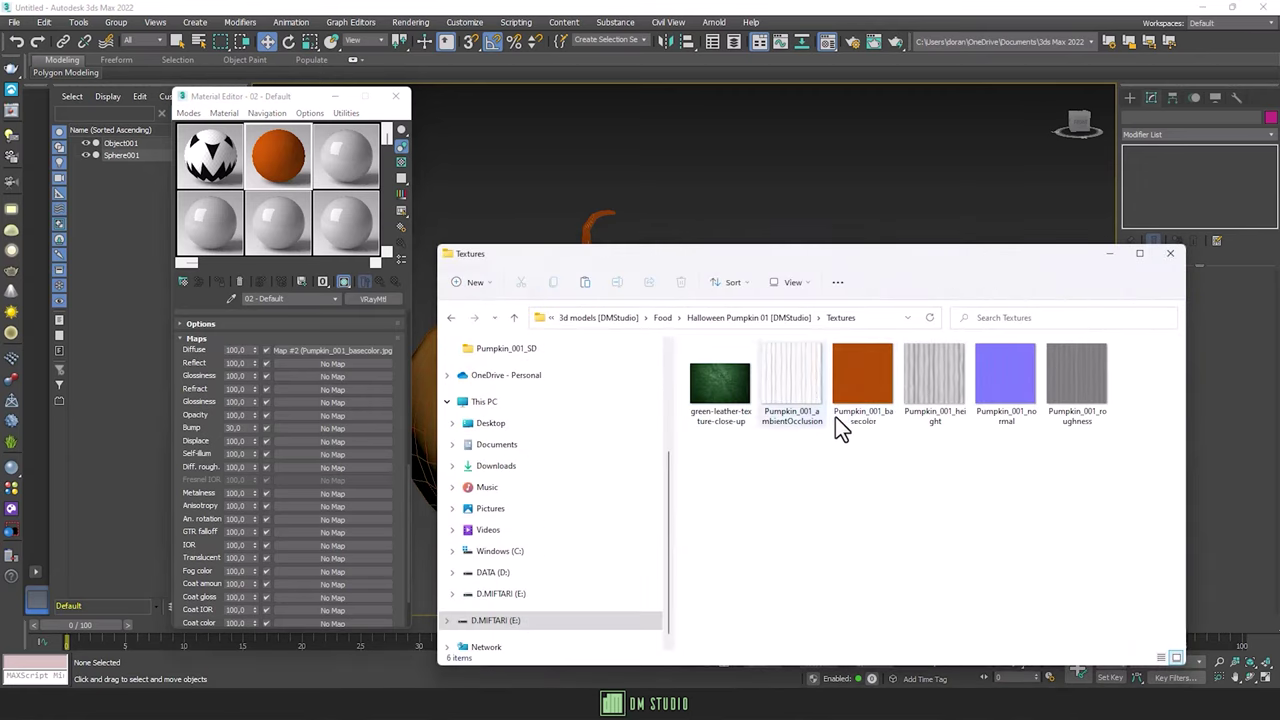
drag(381, 418, 322, 428)
click(346, 167)
click(373, 298)
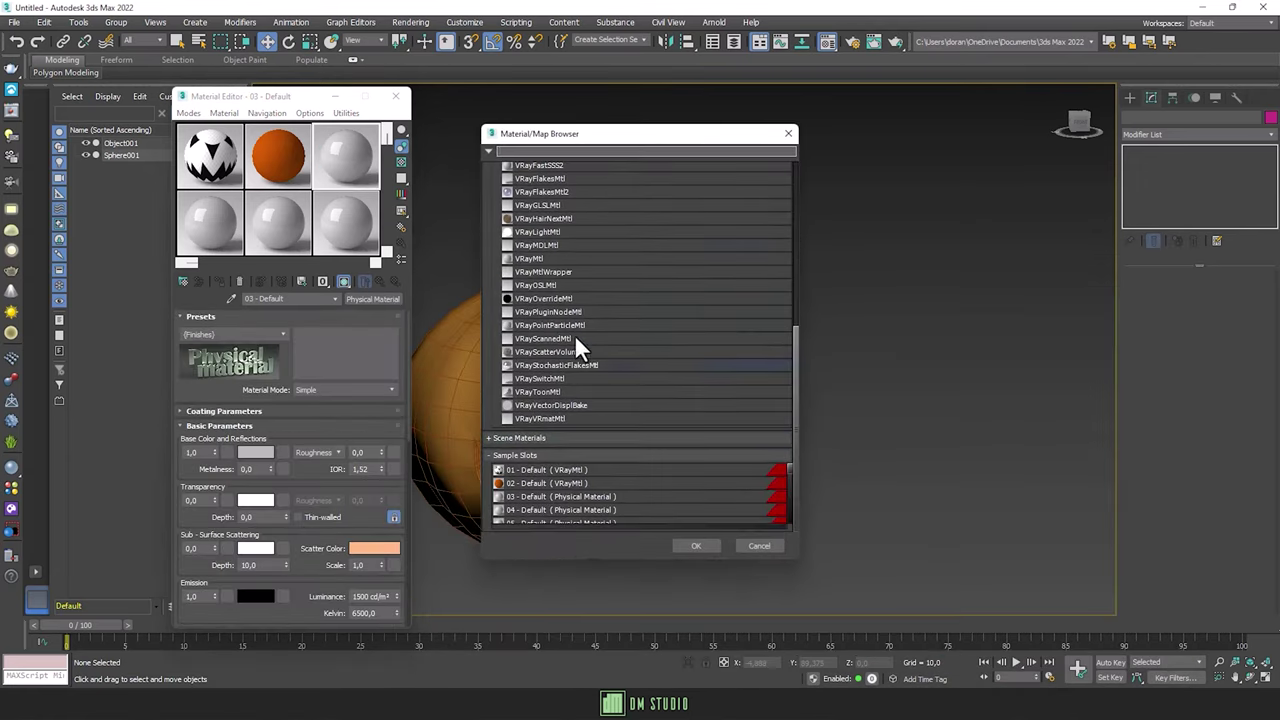
double_click(527, 280)
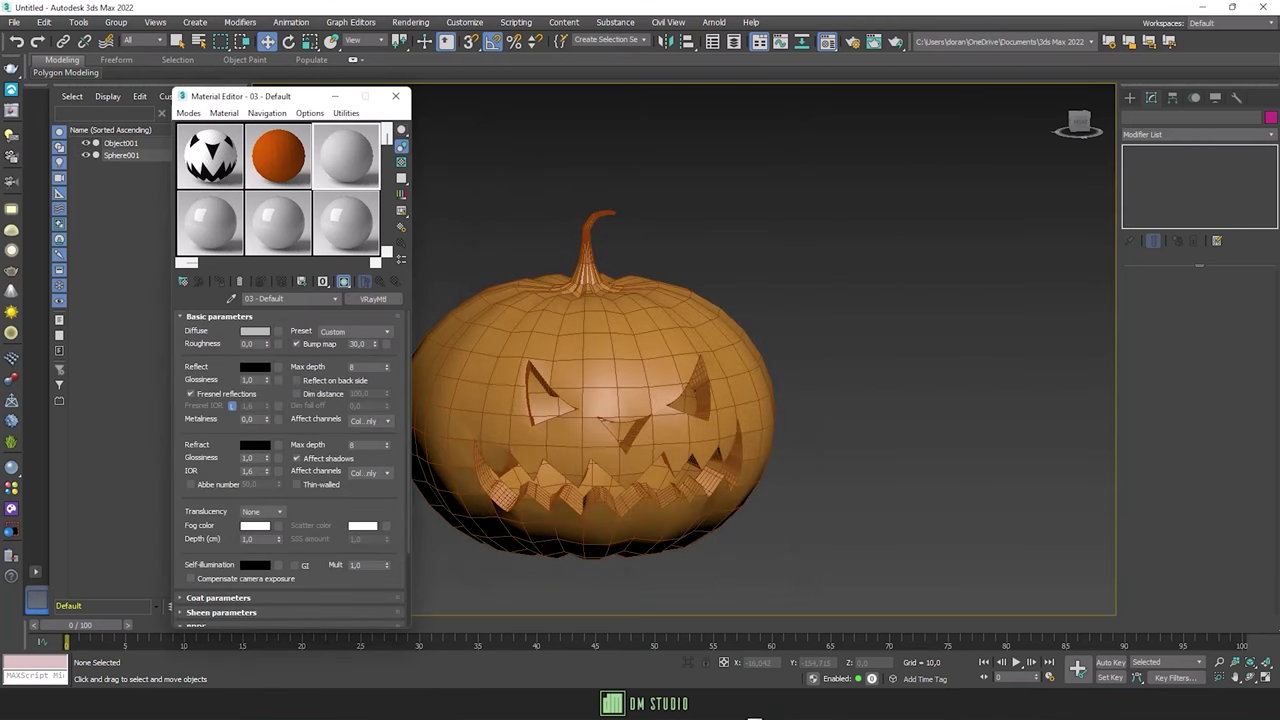
Step: Put the green leather texture on slot 03's Diffuse and instance it to Bump
key(alt+Tab)
drag(720, 375, 314, 340)
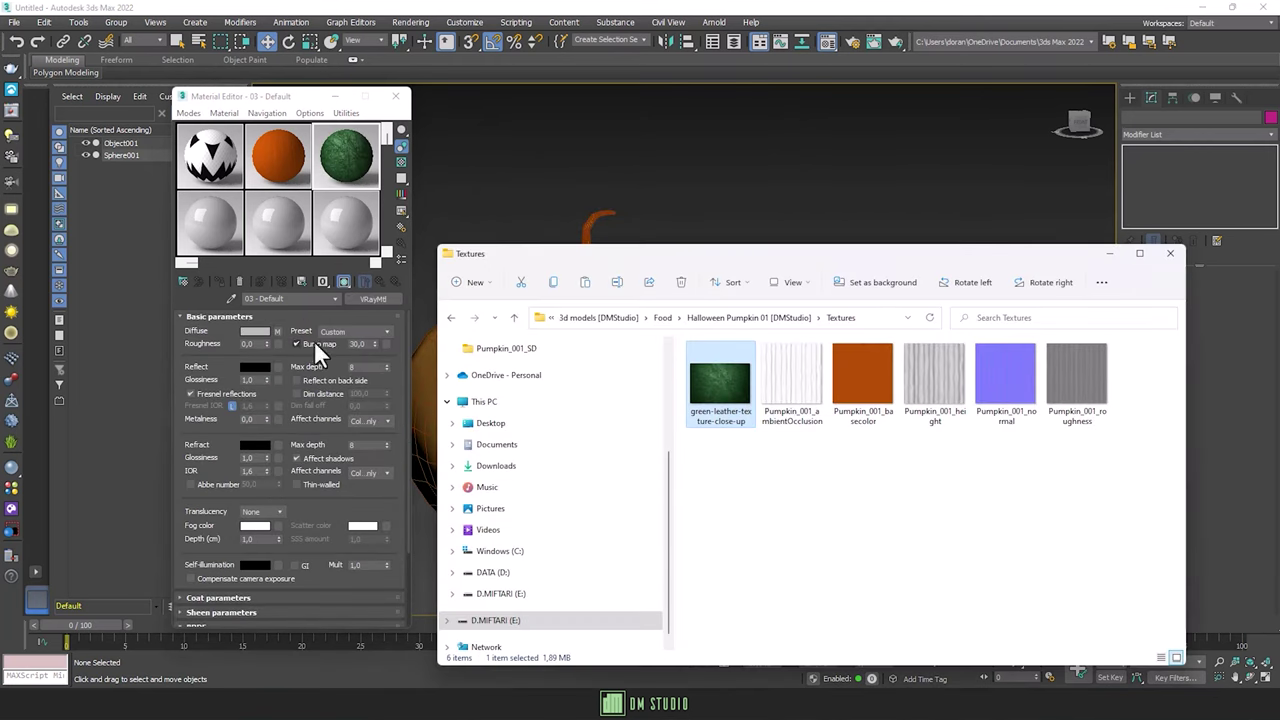
click(330, 305)
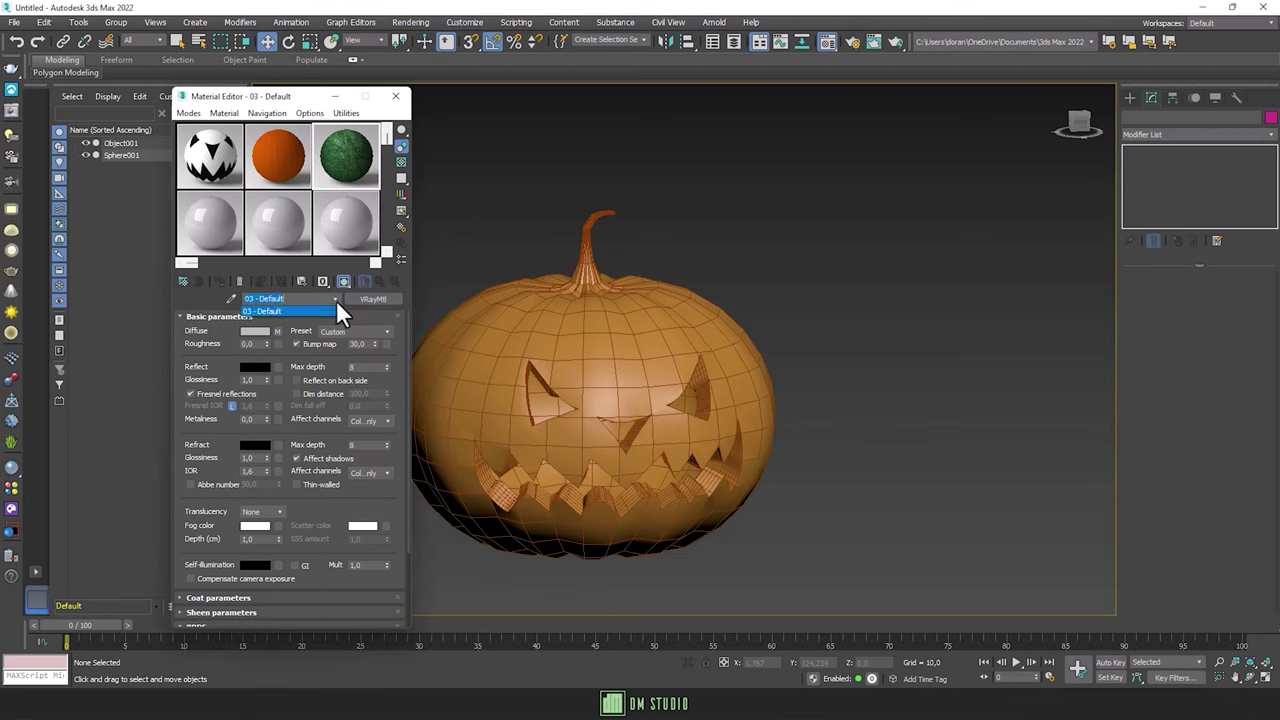
scroll(277, 543, down, 10)
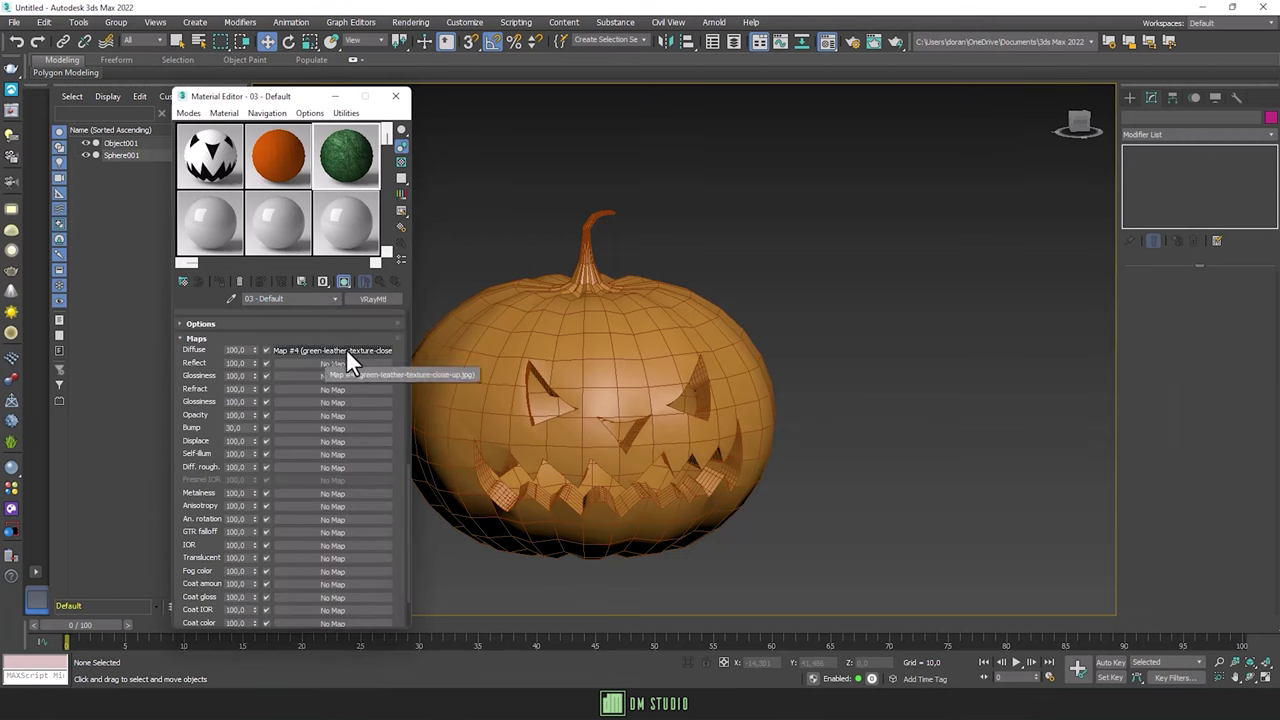
drag(351, 436, 348, 428)
click(346, 413)
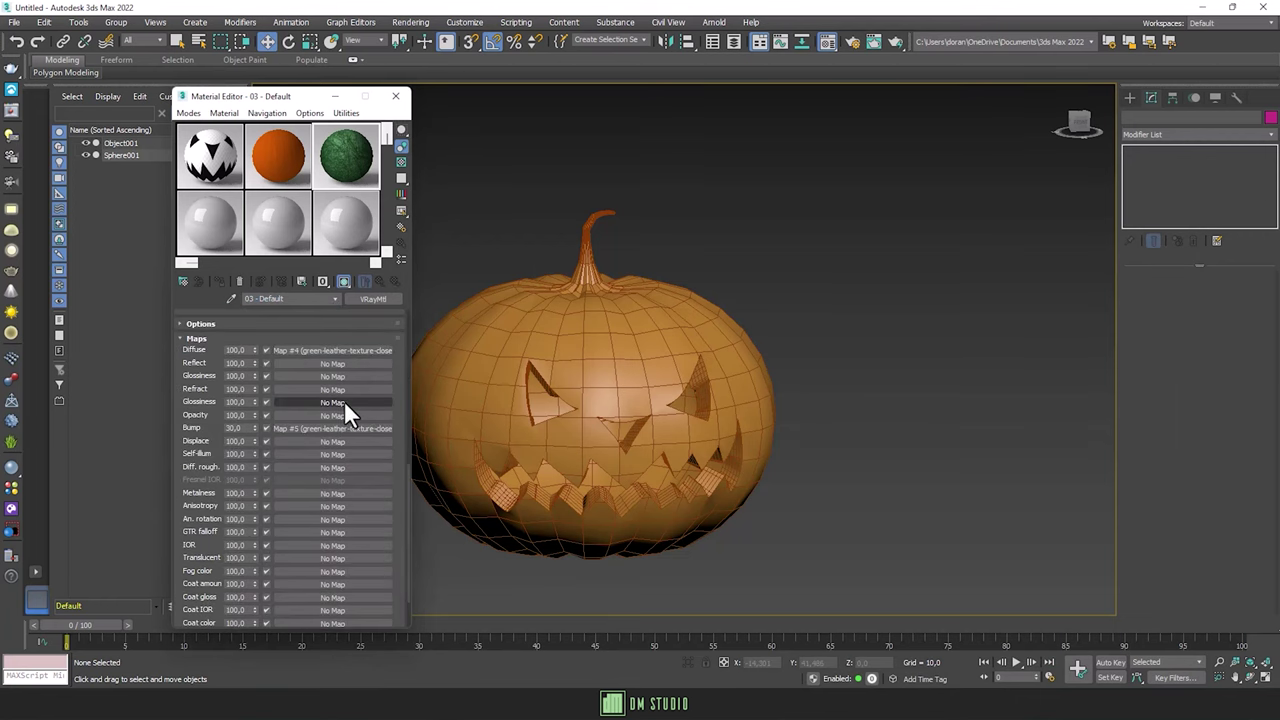
Step: Assign the orange material to Sphere001 and the green material to the stem Object001
click(600, 295)
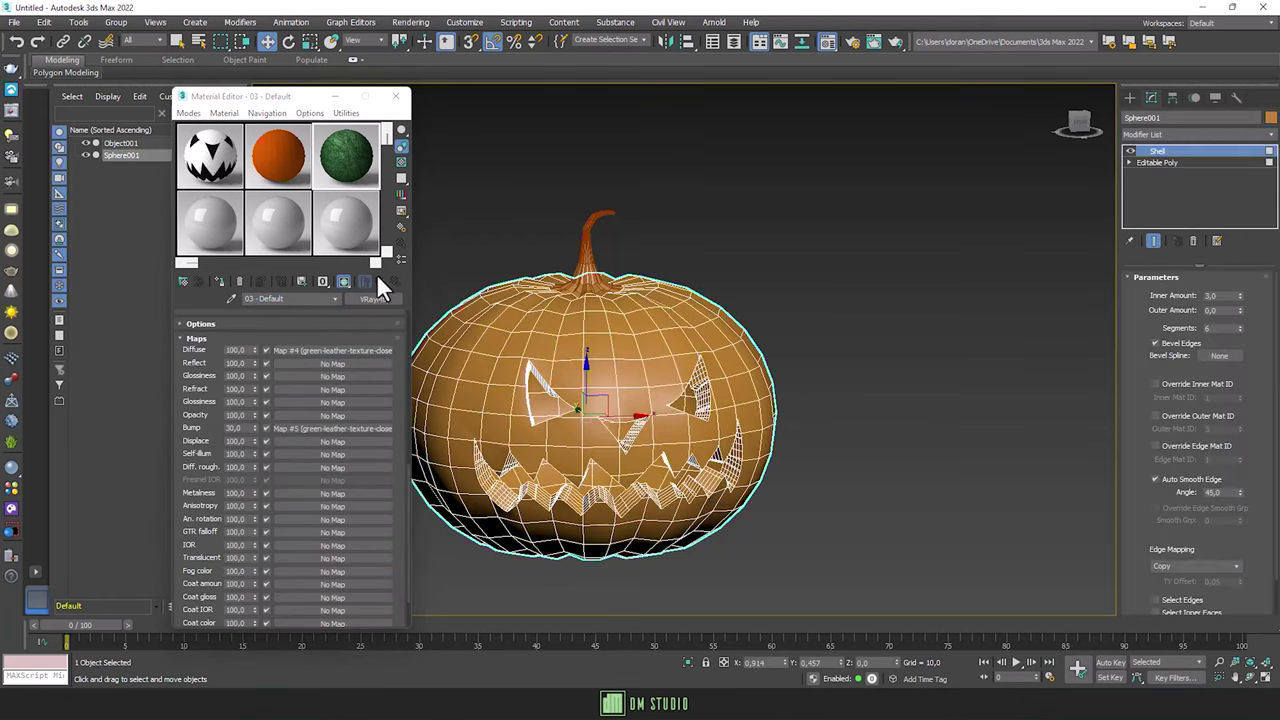
click(219, 281)
click(612, 285)
click(345, 157)
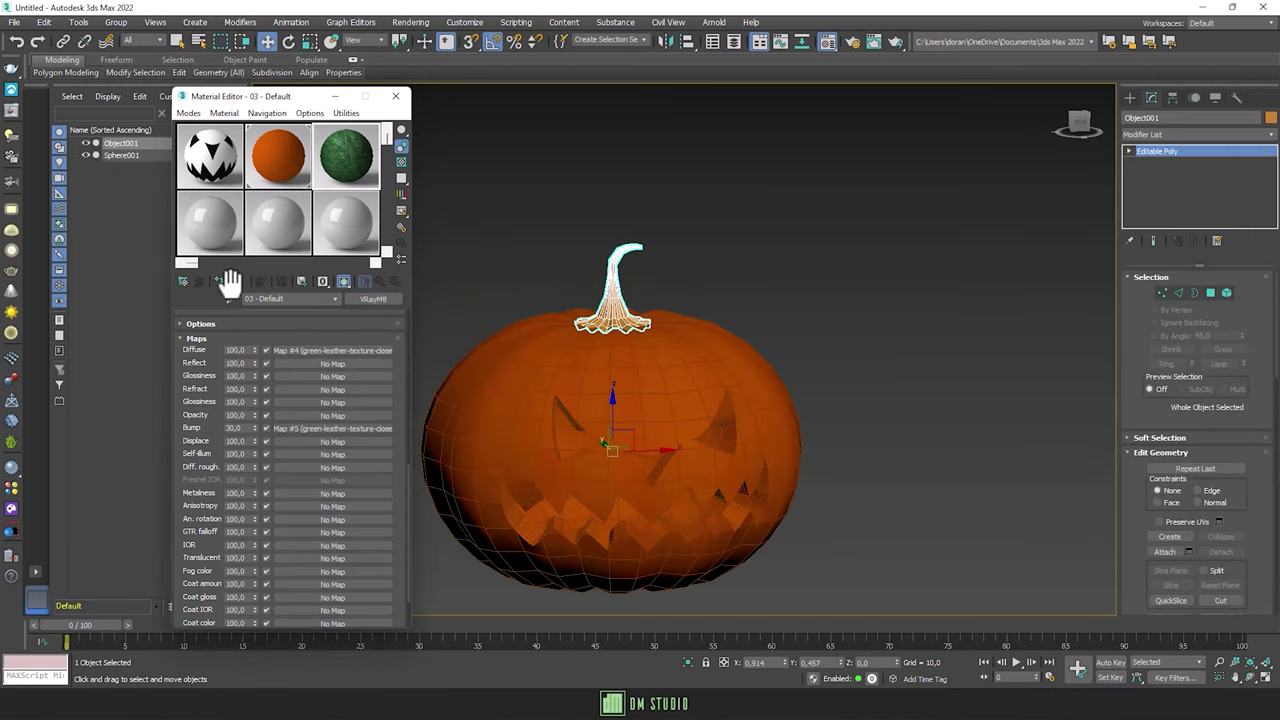
click(230, 281)
click(674, 308)
middle_drag(674, 308, 694, 349)
click(395, 96)
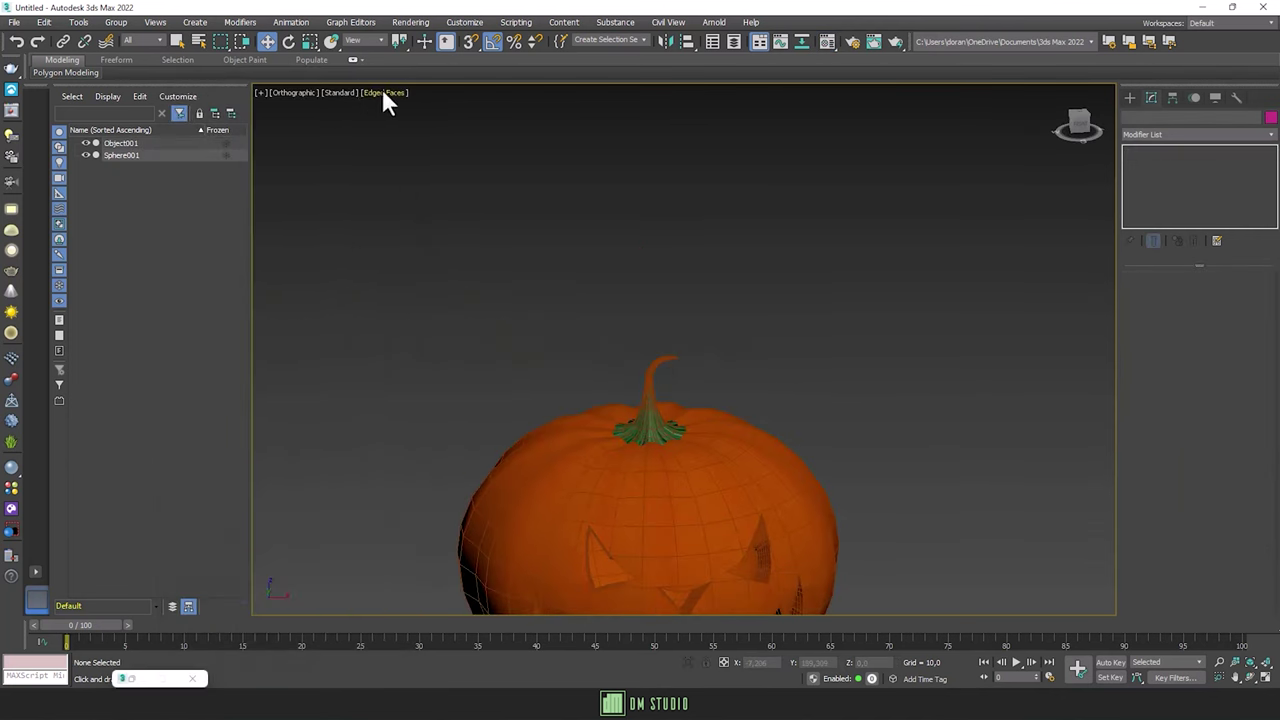
Step: Switch the viewport to Default Shading and add a Smooth modifier to the stem
click(384, 92)
click(401, 108)
mouse_move(711, 320)
alt+middle_down()
mouse_move(951, 366)
mouse_move(803, 272)
mouse_move(780, 280)
alt+middle_up()
click(750, 200)
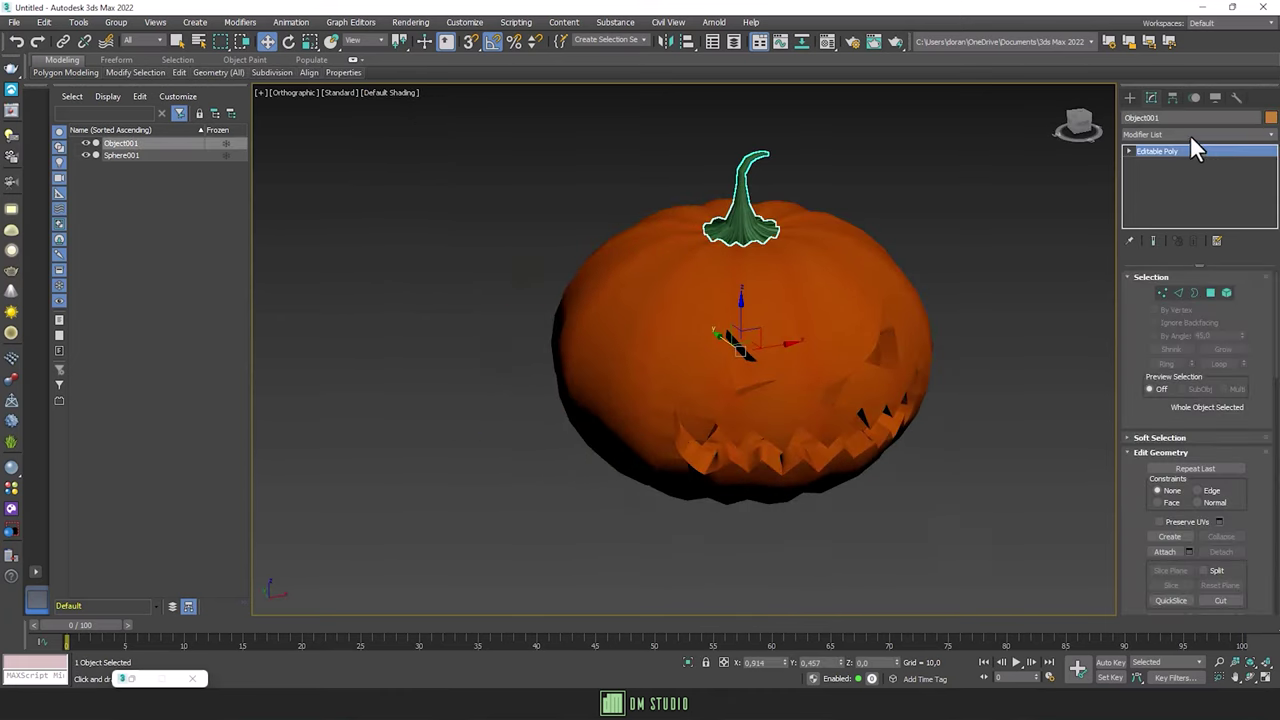
click(1190, 134)
scroll(1170, 300, down, 5)
click(1160, 306)
Step: Add a UVW Map modifier to the stem with Box mapping
scroll(800, 205, up, 5)
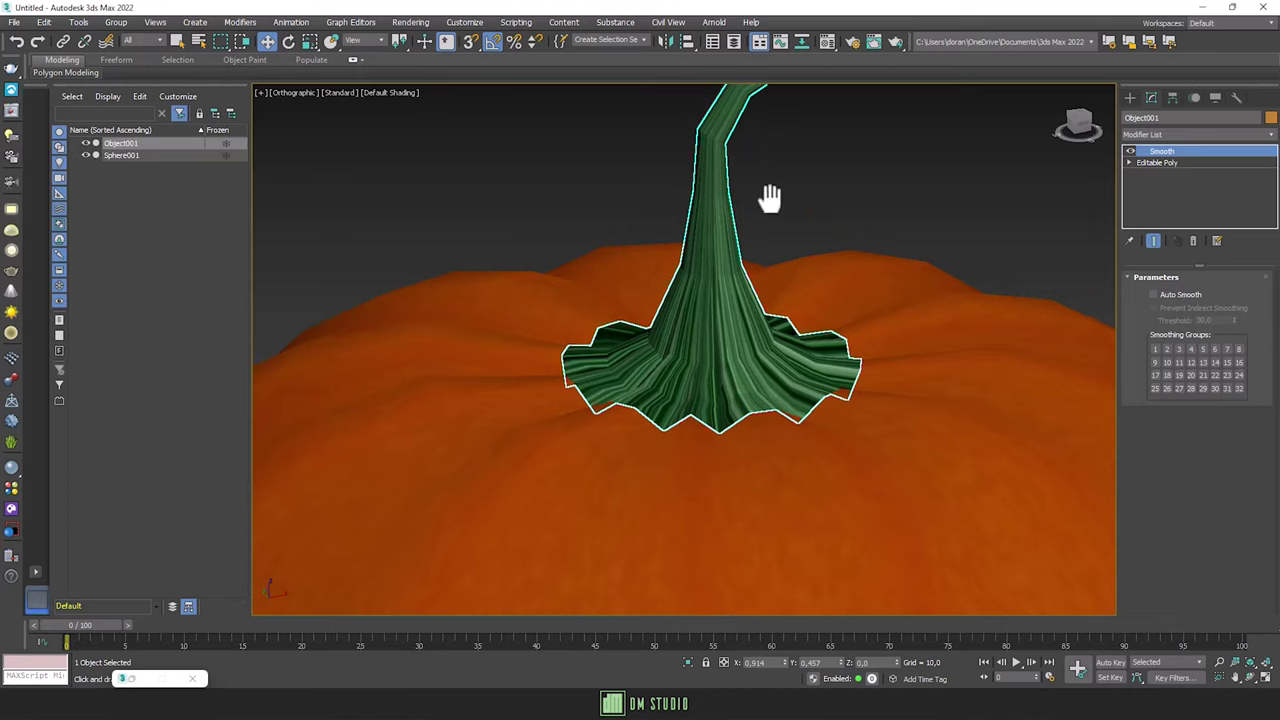
scroll(771, 200, down, 1)
scroll(897, 313, down, 2)
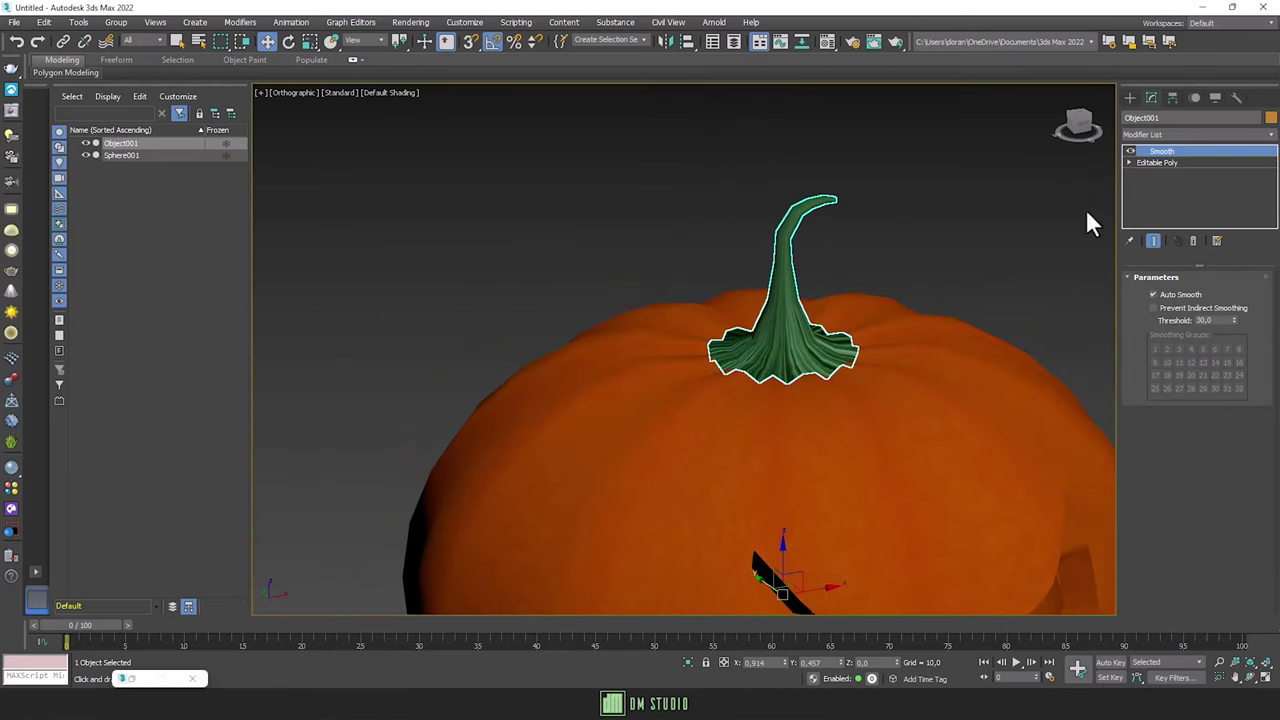
click(1162, 137)
click(1171, 541)
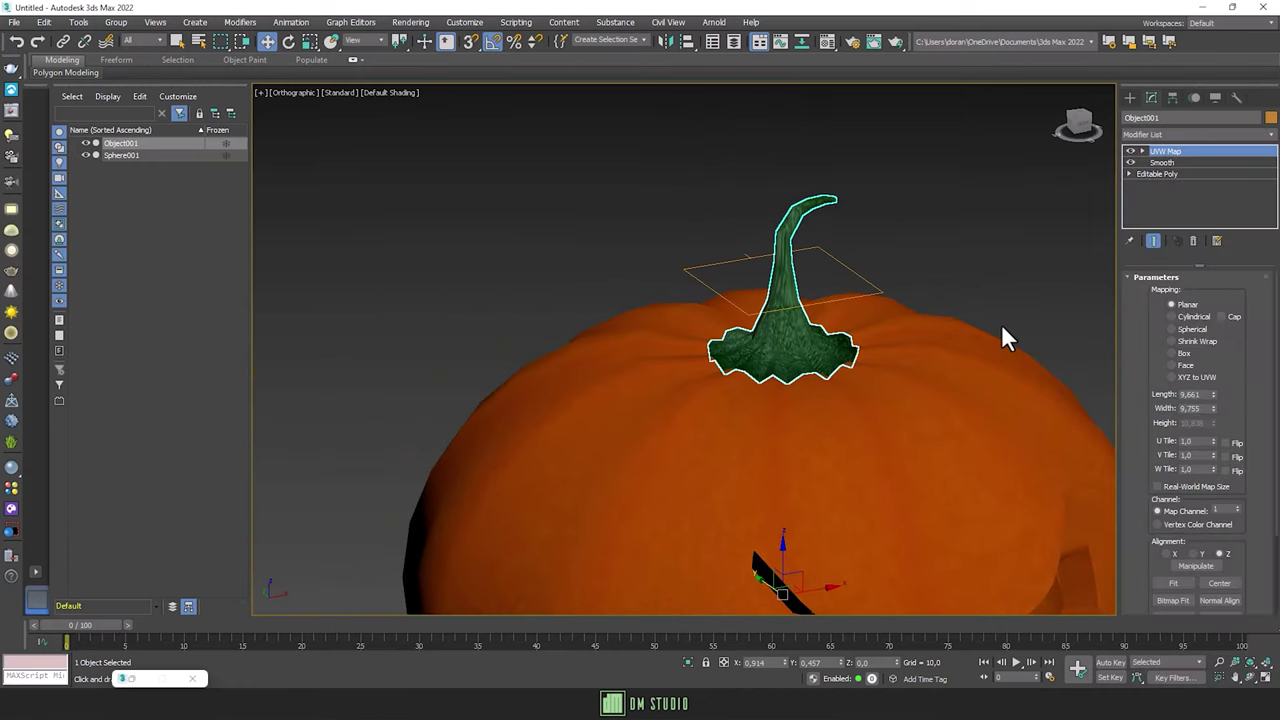
click(1190, 330)
scroll(866, 306, up, 3)
click(1176, 354)
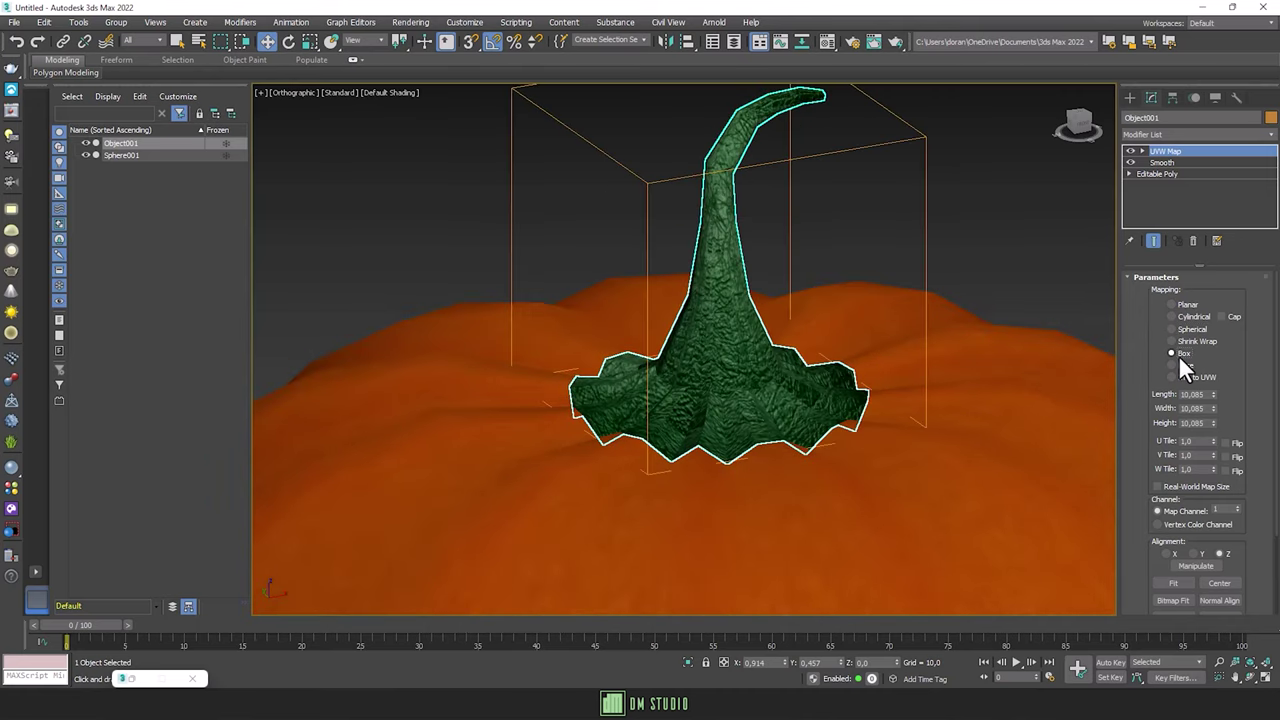
Step: Scale up the stem's UVW Map gizmo so the green texture fits
click(1142, 151)
click(1170, 162)
scroll(554, 162, down, 3)
key(r)
drag(708, 284, 708, 277)
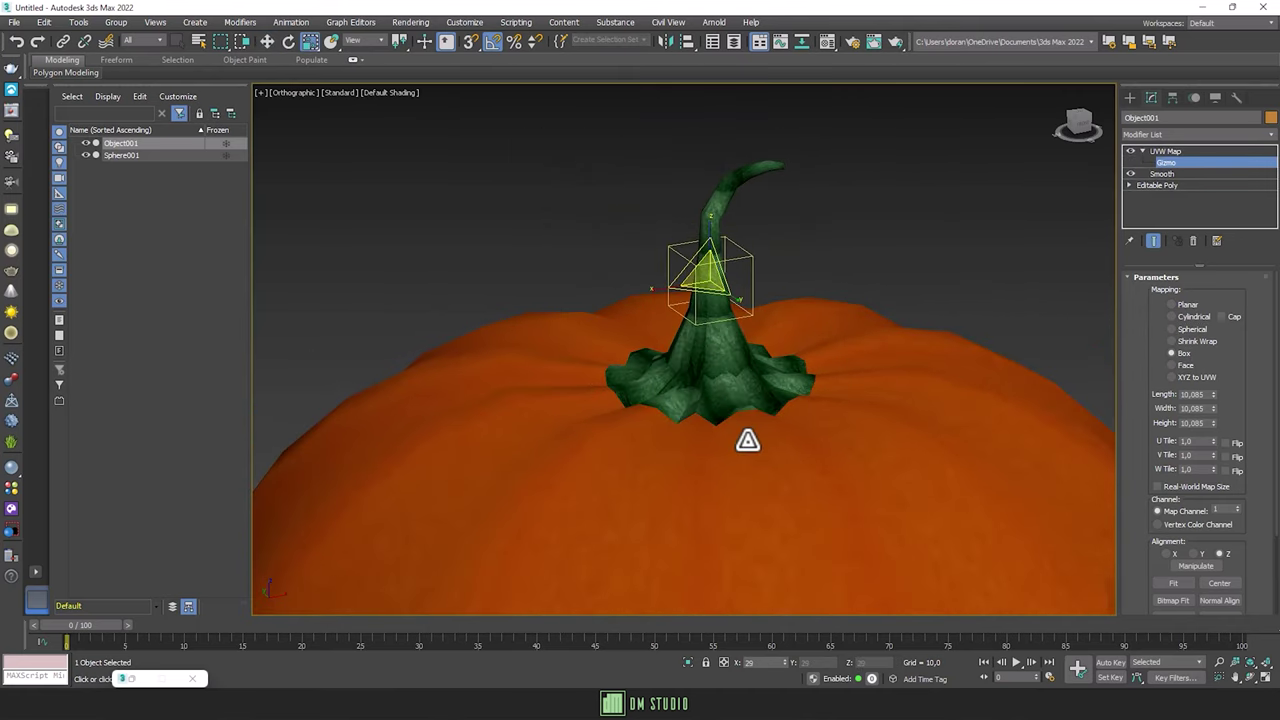
scroll(908, 349, down, 2)
scroll(831, 405, down, 2)
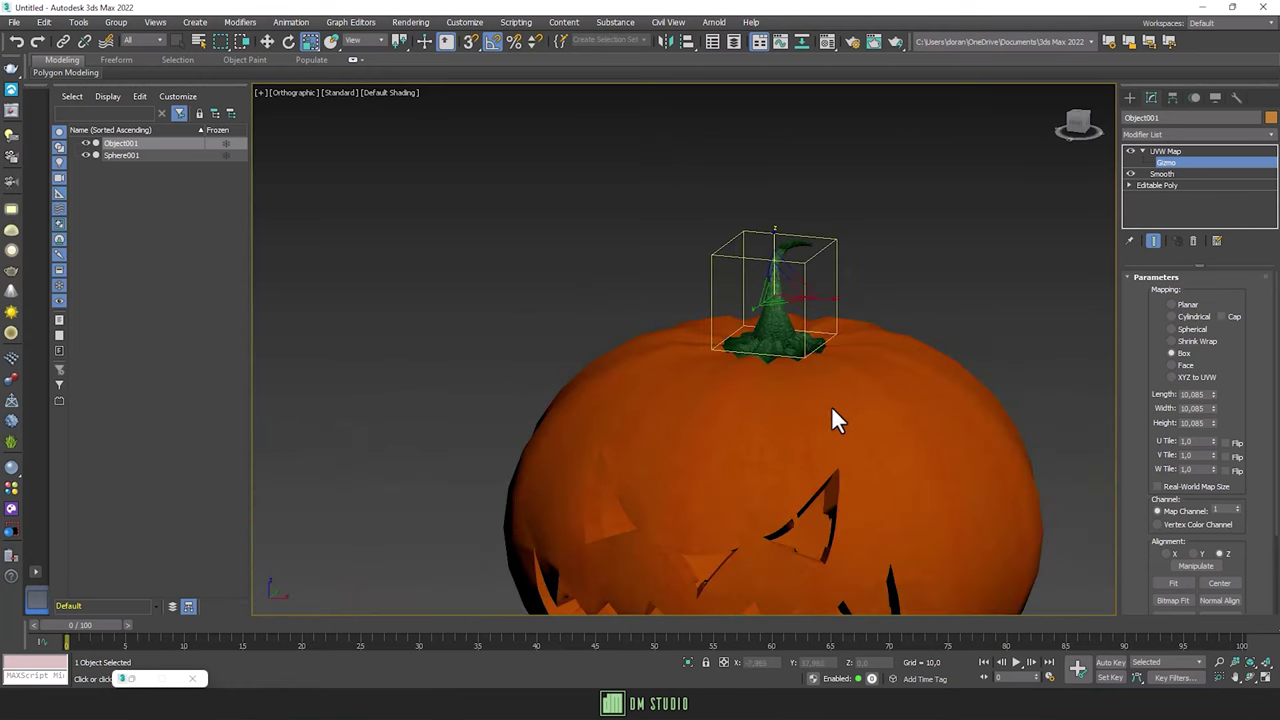
click(1160, 151)
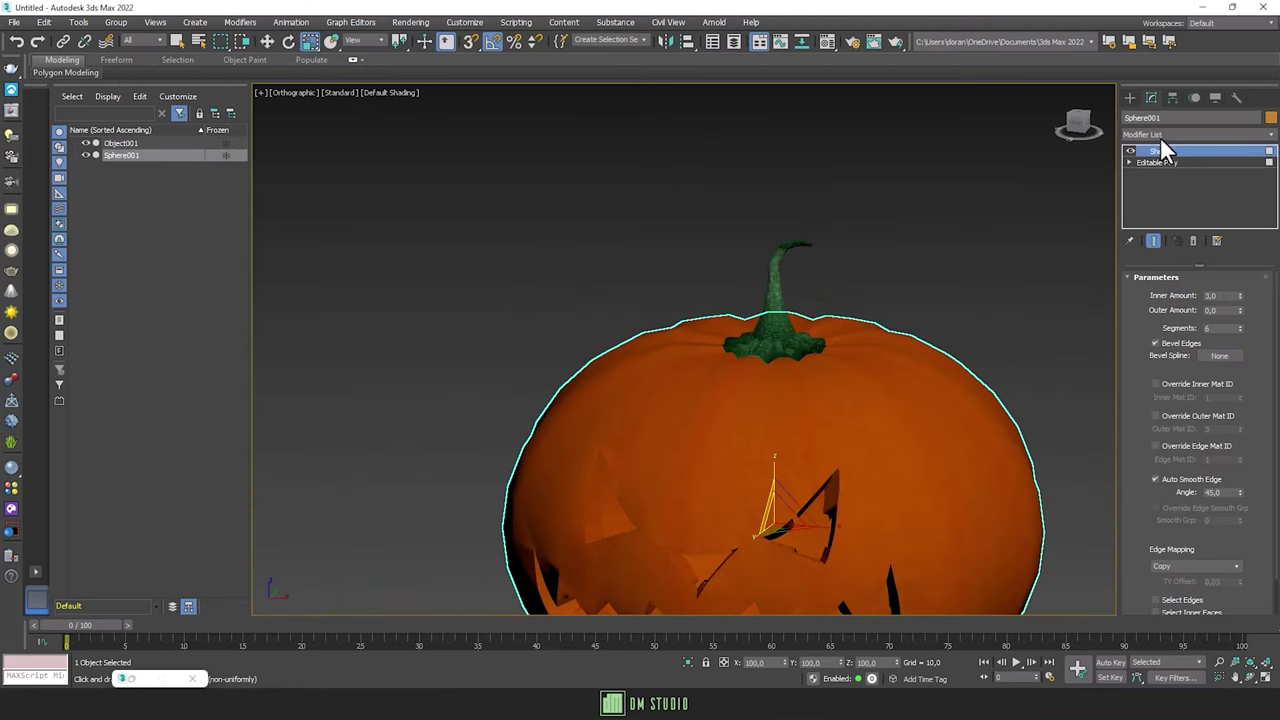
Step: Add a Spherical UVW Map to Sphere001 and rotate its gizmo to orient the orange texture
click(1161, 136)
click(1160, 533)
middle_drag(843, 349, 778, 295)
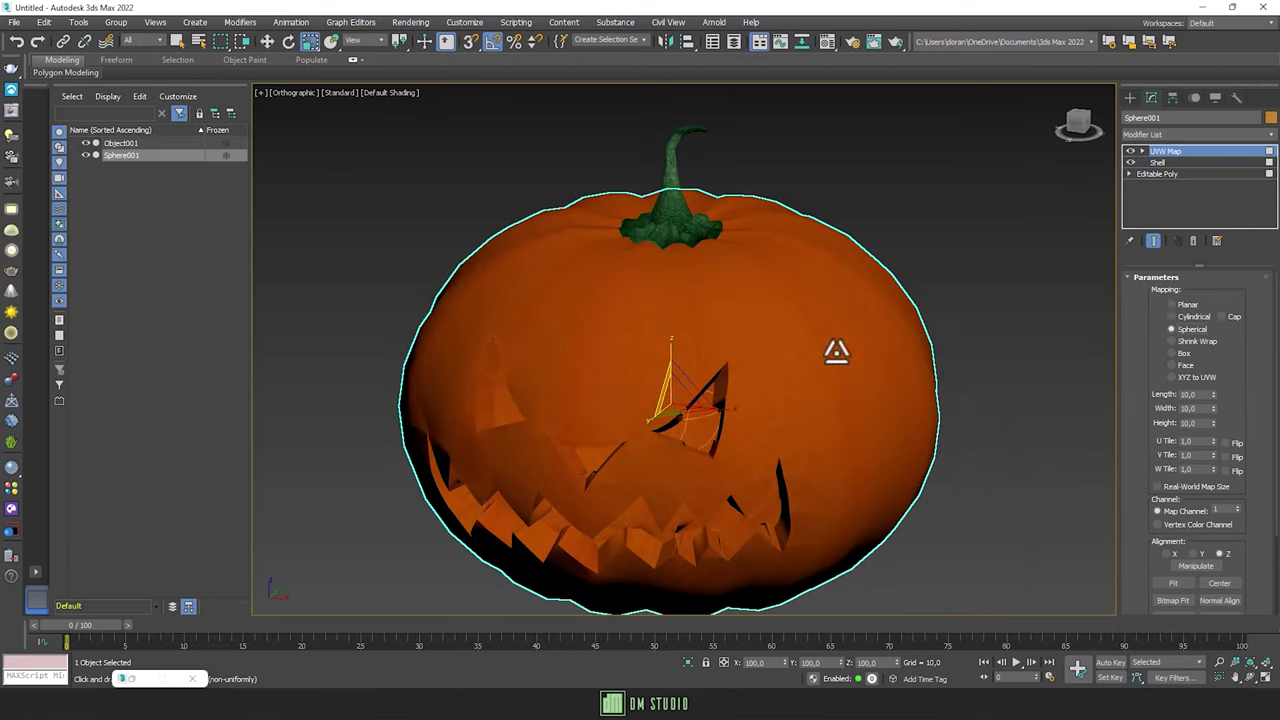
click(1142, 151)
click(1165, 162)
drag(694, 256, 695, 222)
click(1266, 151)
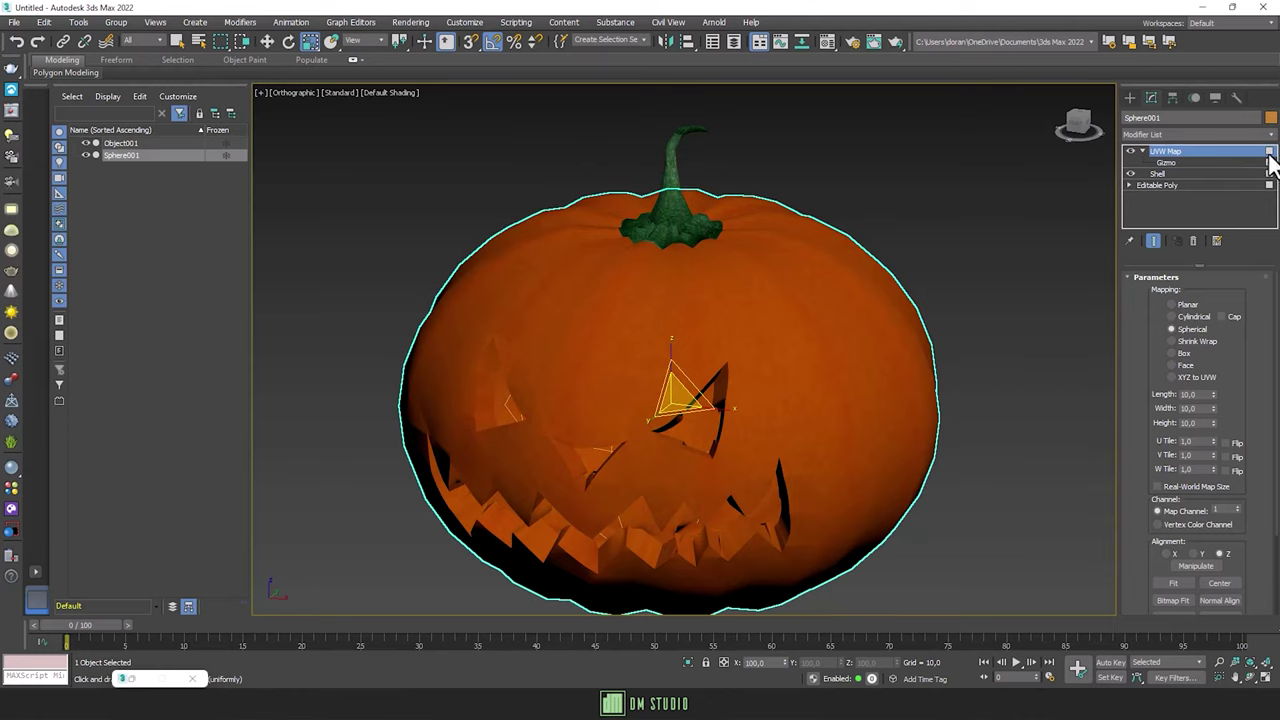
click(1165, 162)
scroll(700, 422, down, 3)
mouse_move(700, 422)
mouse_down()
mouse_move(829, 423)
mouse_move(714, 423)
mouse_up()
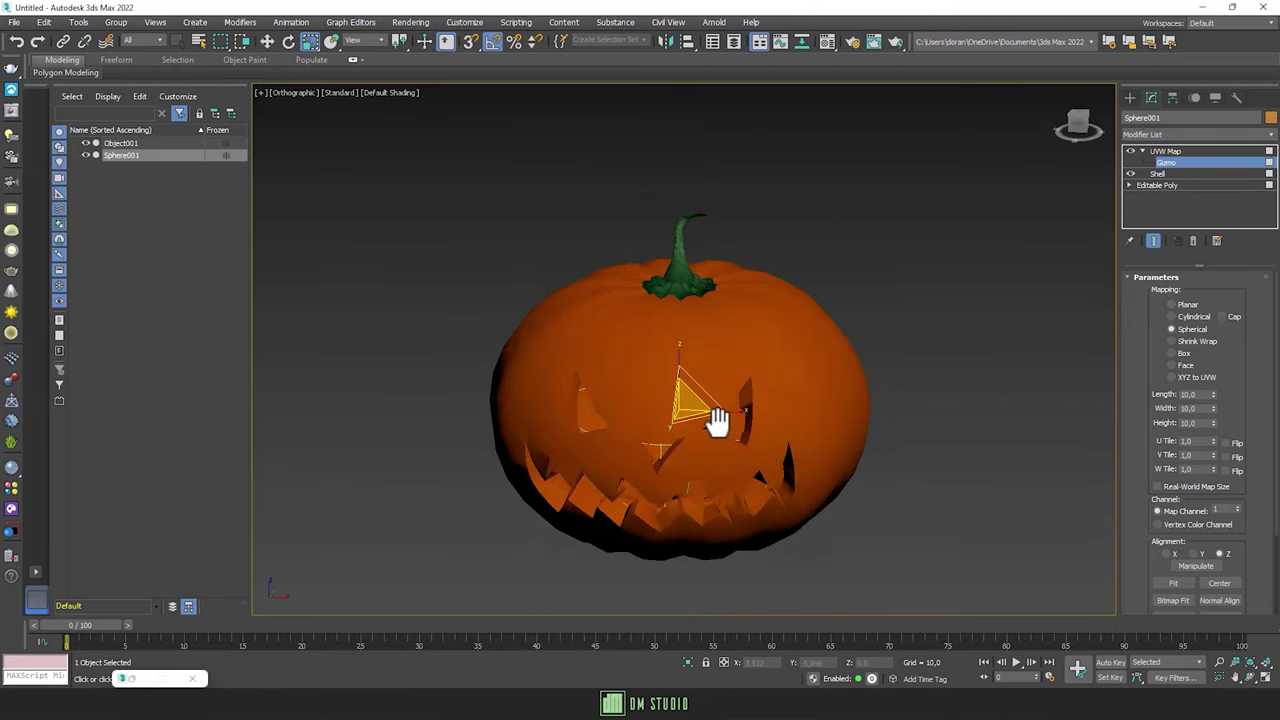
scroll(915, 455, down, 2)
click(1147, 151)
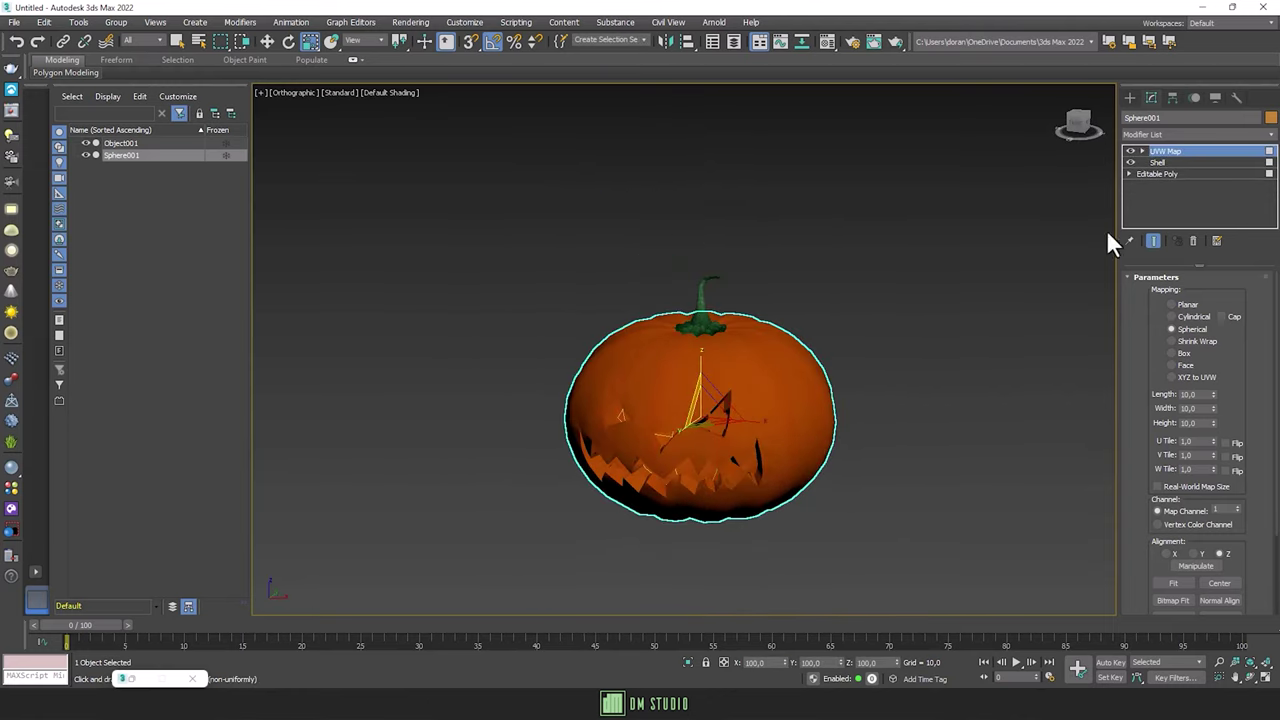
Step: Set the viewport to Edged Faces and orbit to a front view of the pumpkin
click(390, 92)
click(409, 158)
alt+middle_drag(805, 380, 829, 440)
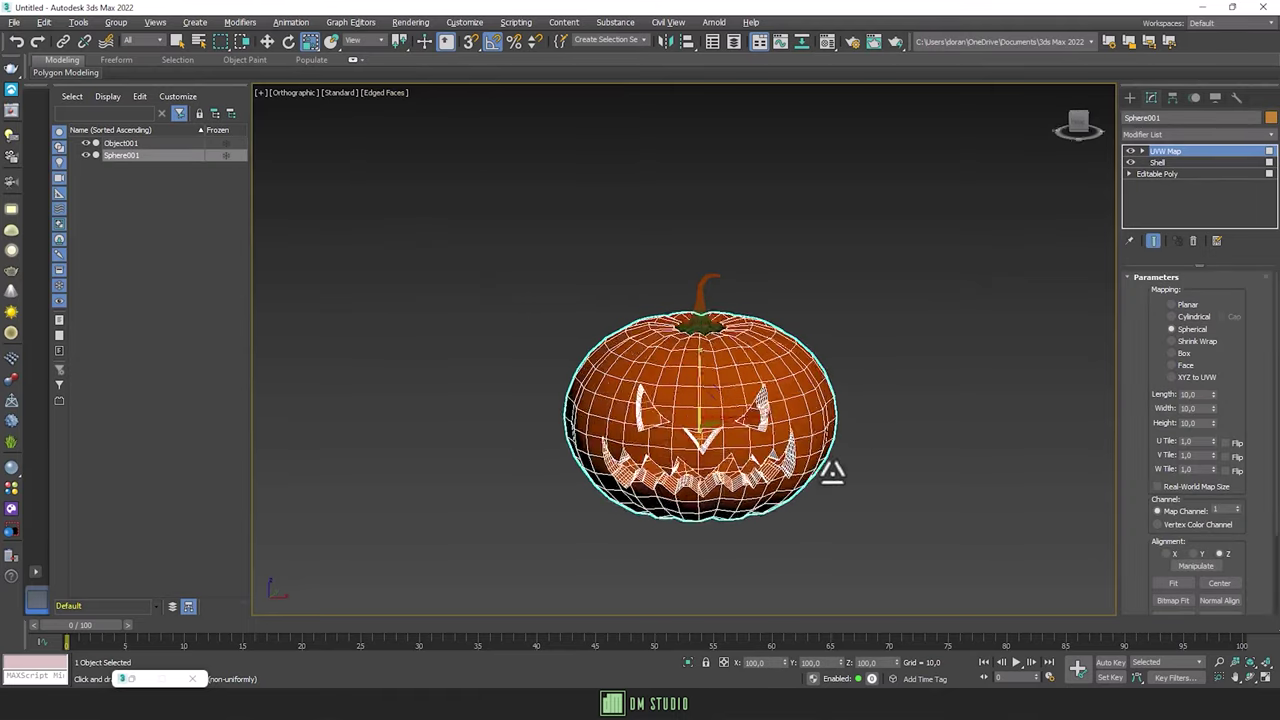
Step: Switch the viewport to Facets shading and orbit around the pumpkin
click(409, 93)
click(410, 95)
click(408, 95)
click(414, 121)
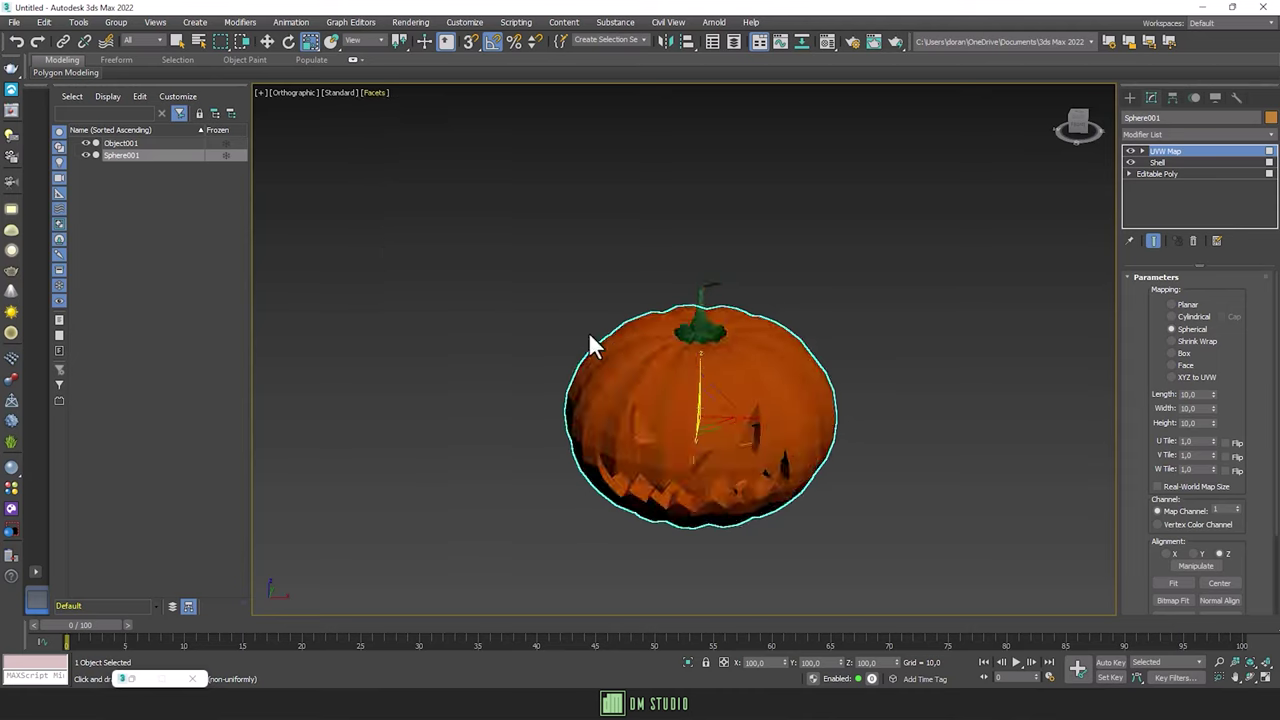
alt+middle_drag(469, 285, 737, 403)
Step: Switch to Clay, then Clay + Edged Faces shading, orbiting to the front
click(373, 92)
click(410, 146)
mouse_move(705, 358)
alt+middle_down()
mouse_move(846, 443)
mouse_move(720, 414)
mouse_move(816, 397)
mouse_move(780, 443)
mouse_move(734, 343)
alt+middle_up()
click(376, 93)
click(430, 232)
mouse_move(420, 268)
alt+middle_down()
mouse_move(900, 351)
mouse_move(840, 342)
mouse_move(886, 394)
mouse_move(837, 389)
mouse_move(883, 394)
mouse_move(874, 419)
mouse_move(846, 429)
mouse_move(857, 400)
mouse_move(829, 429)
mouse_move(960, 420)
alt+middle_up()
click(900, 351)
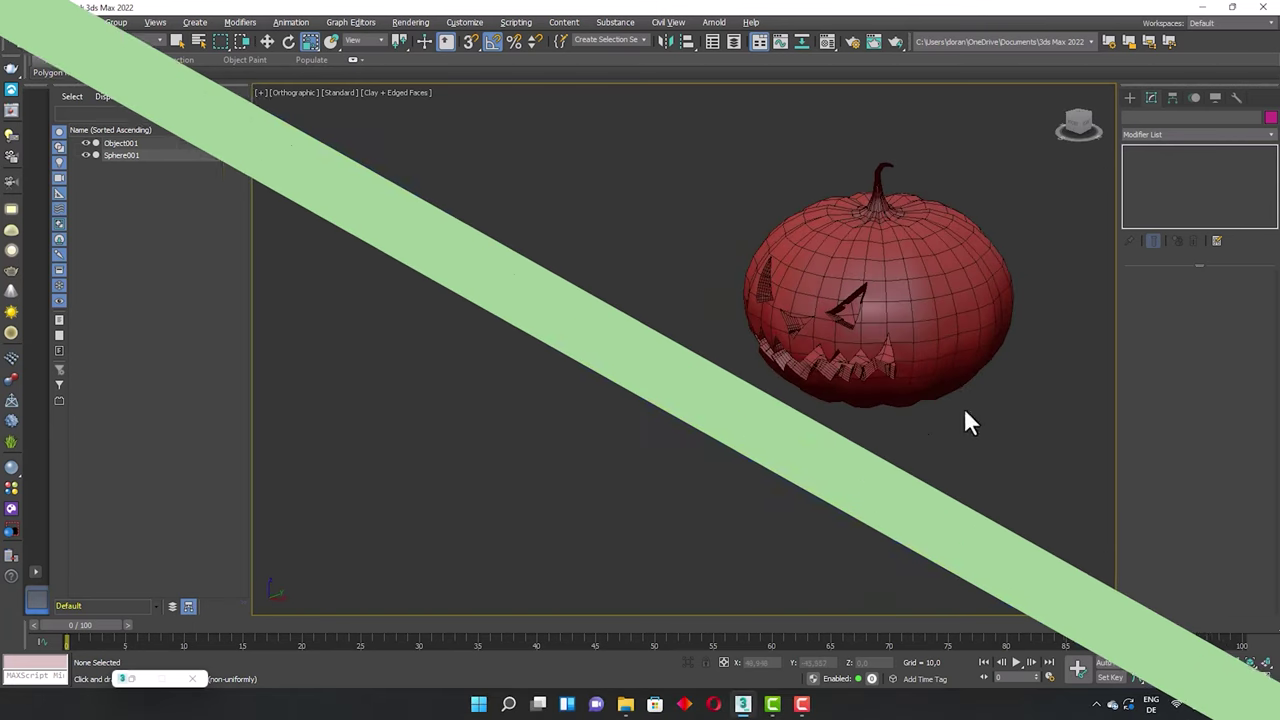